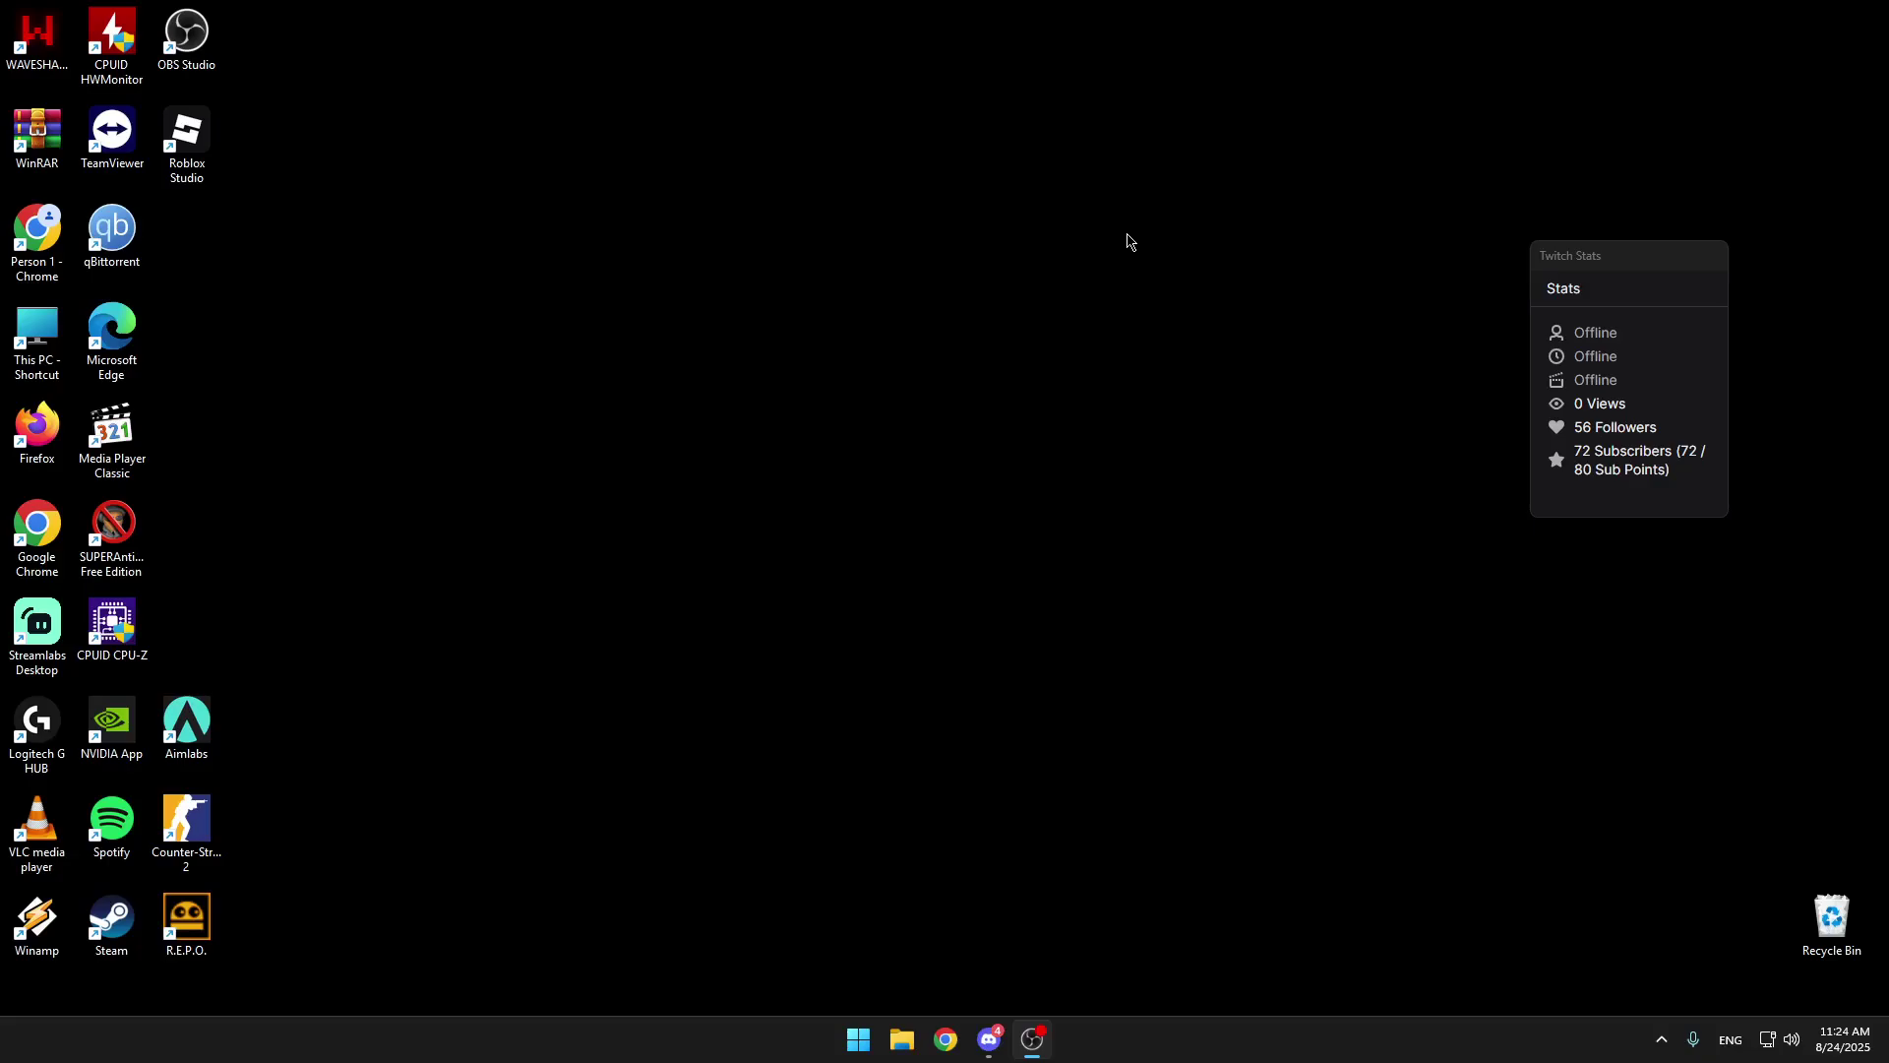
Confirm Game Mode, windowed-game optimizations and hardware-accelerated GPU scheduling are all On in Gaming > Graphics.
left_click(864, 1038)
left_click(725, 558)
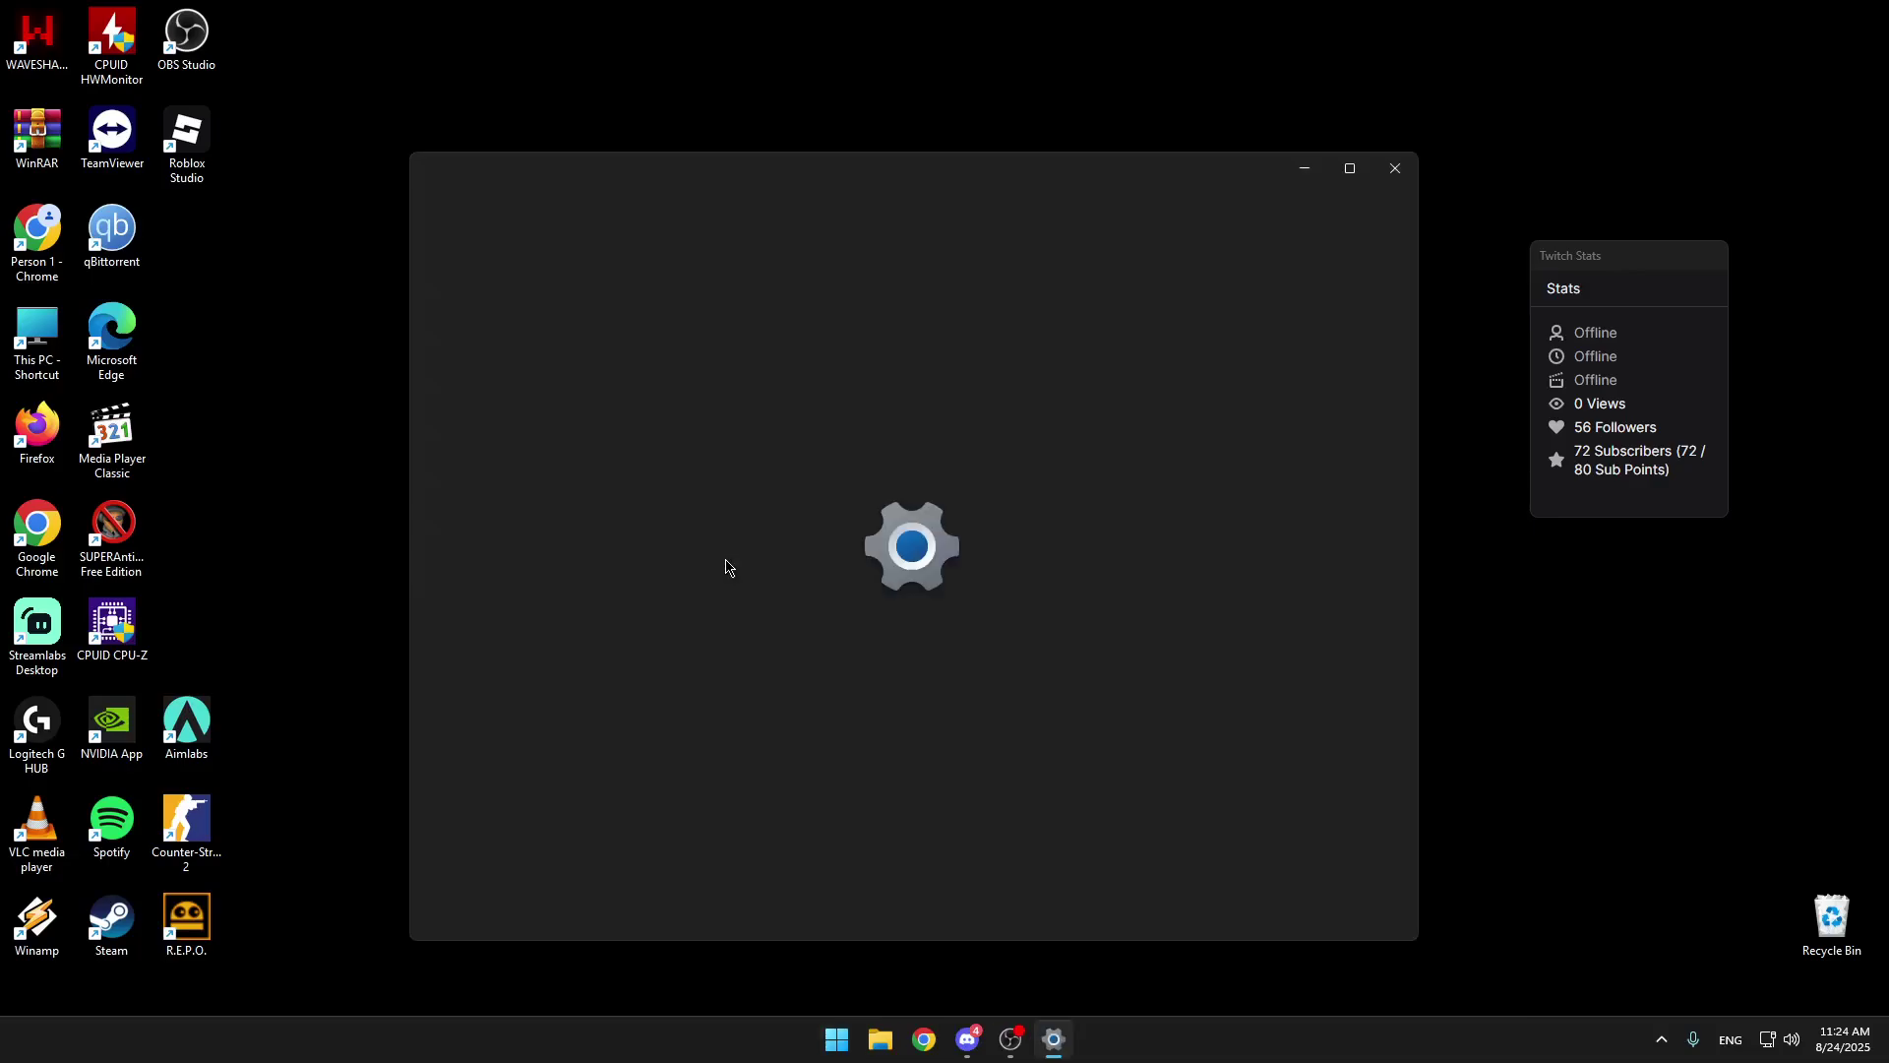
left_click(497, 626)
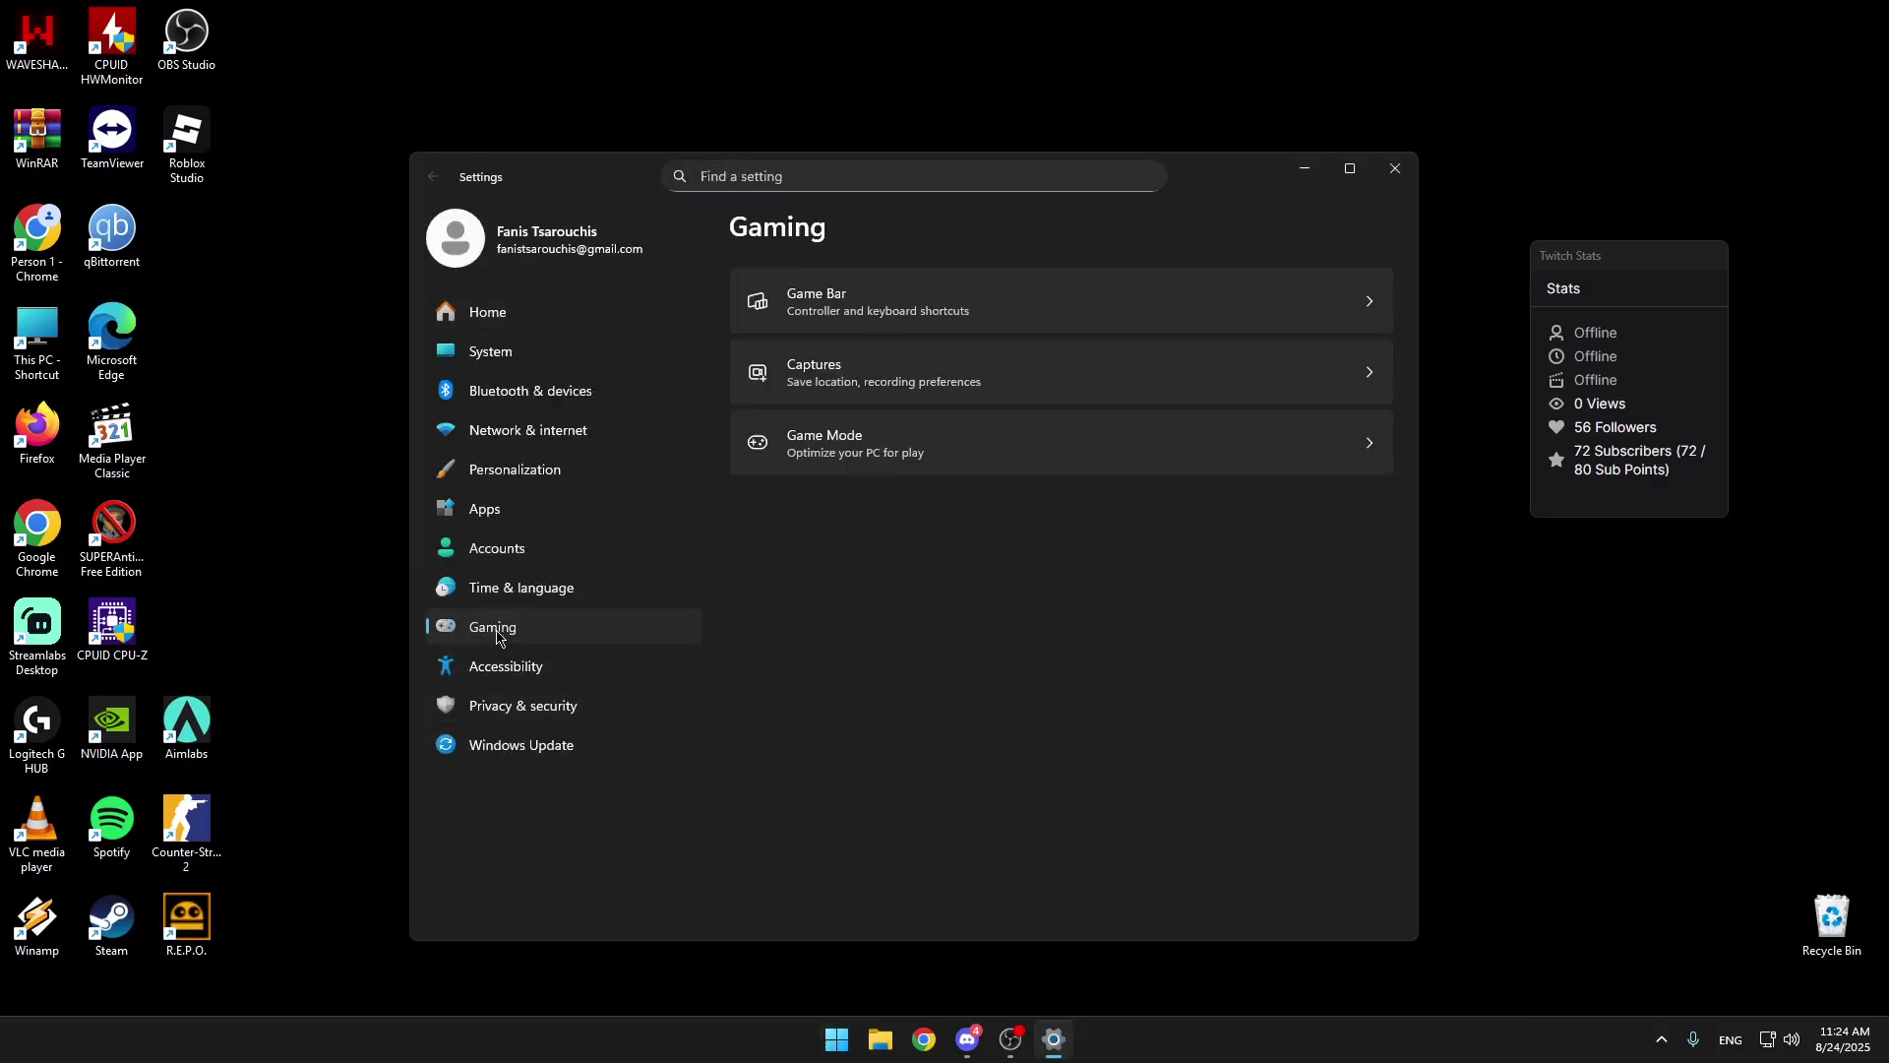
left_click(899, 455)
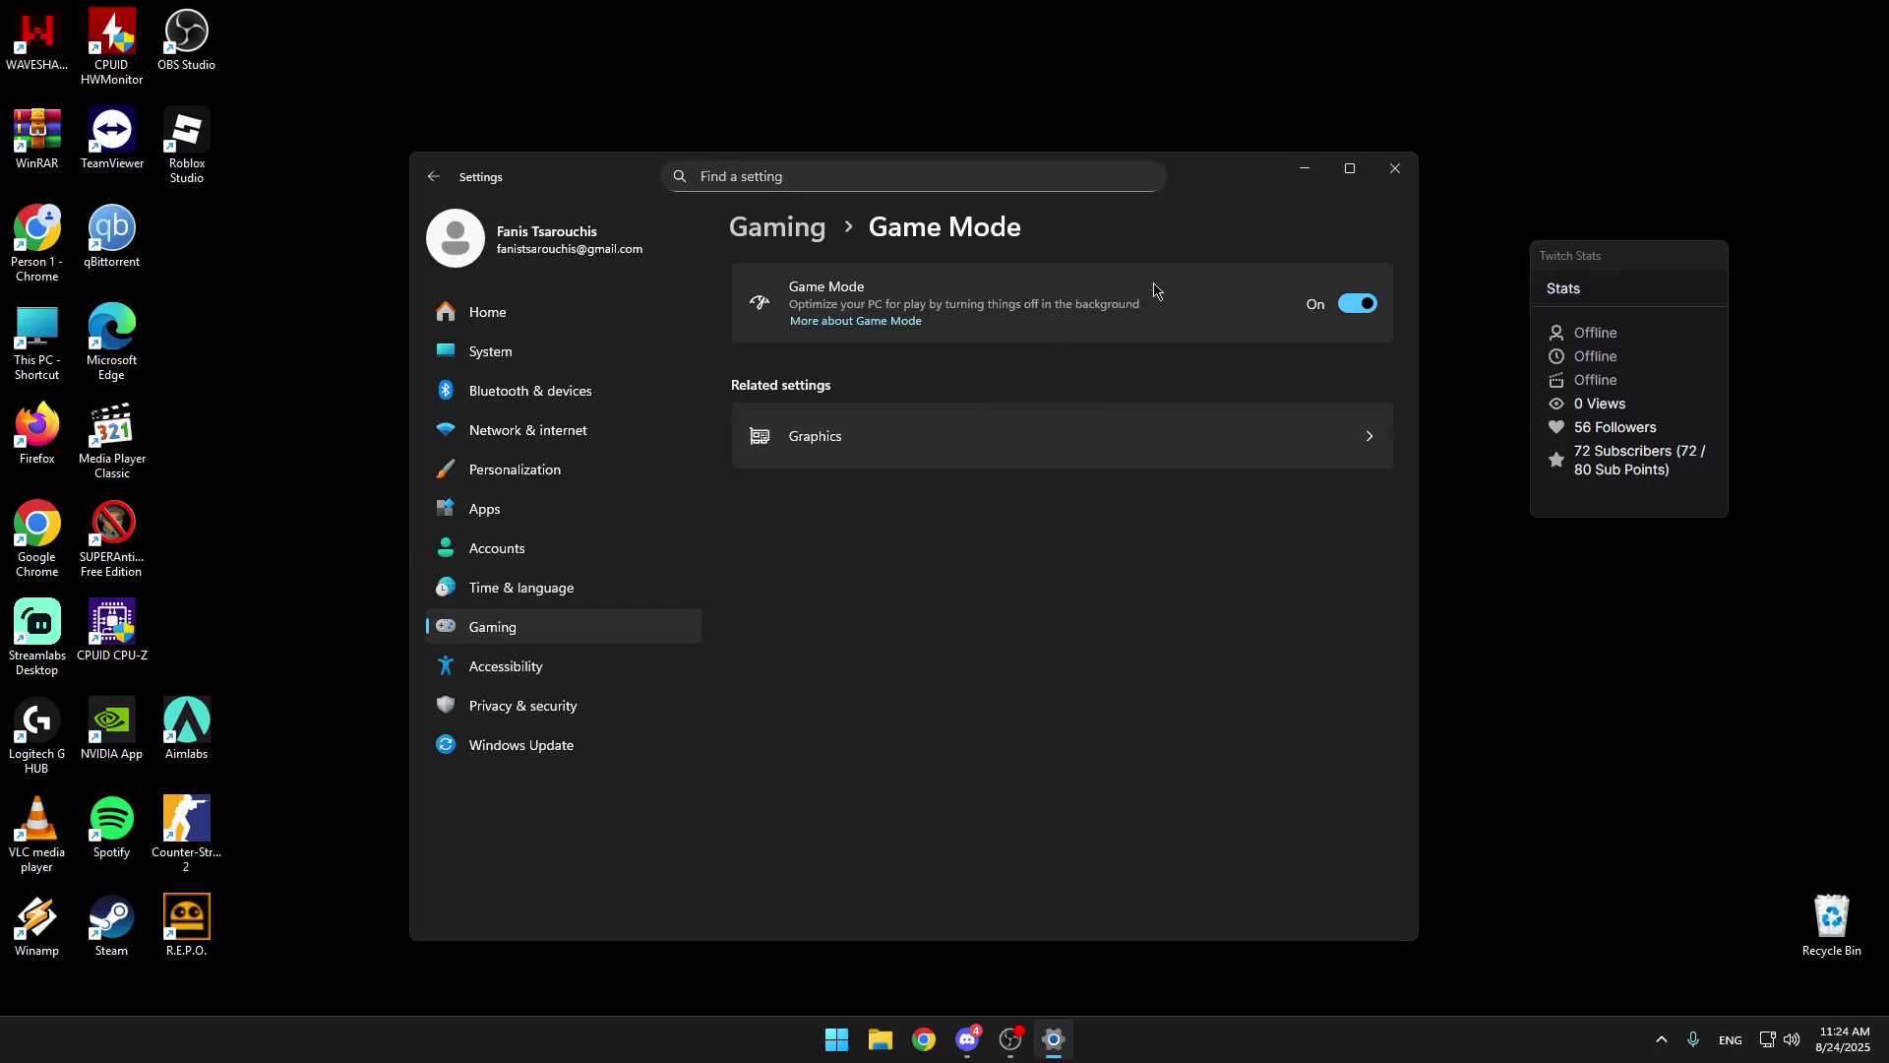
left_click(1202, 433)
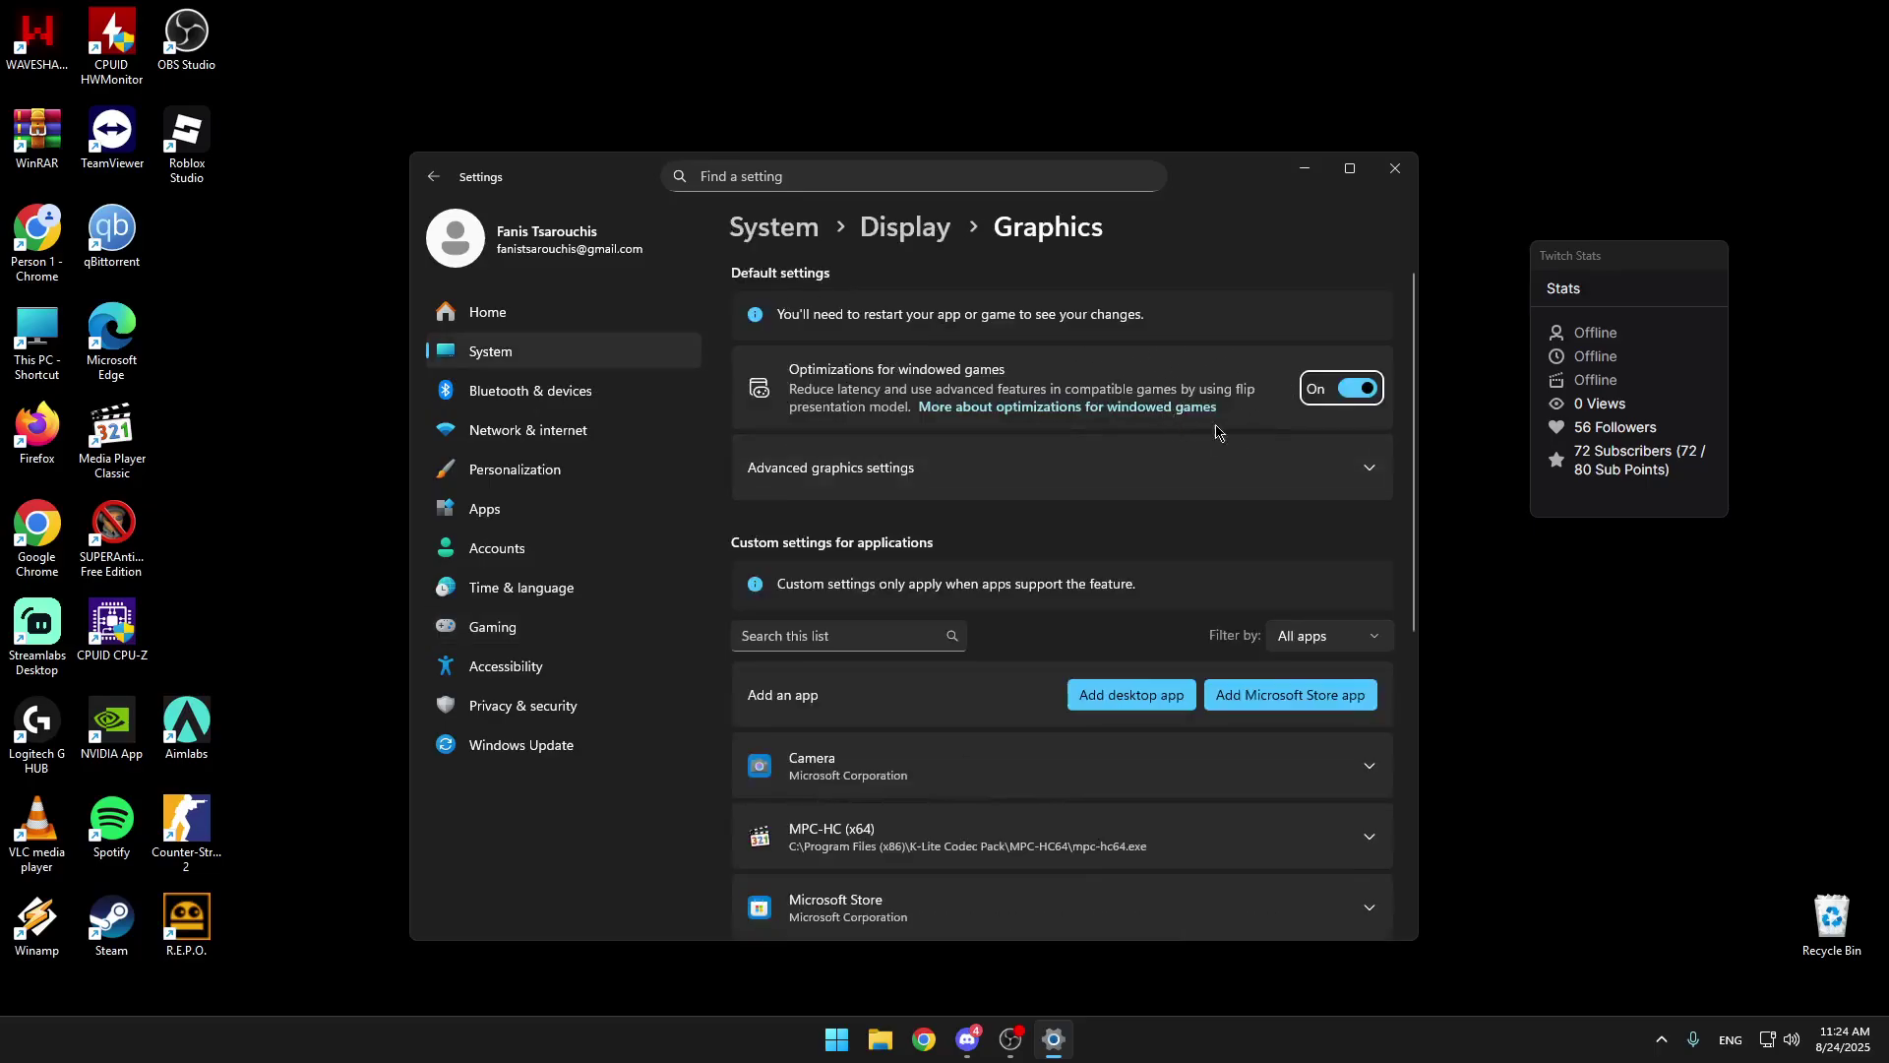
left_click(1288, 464)
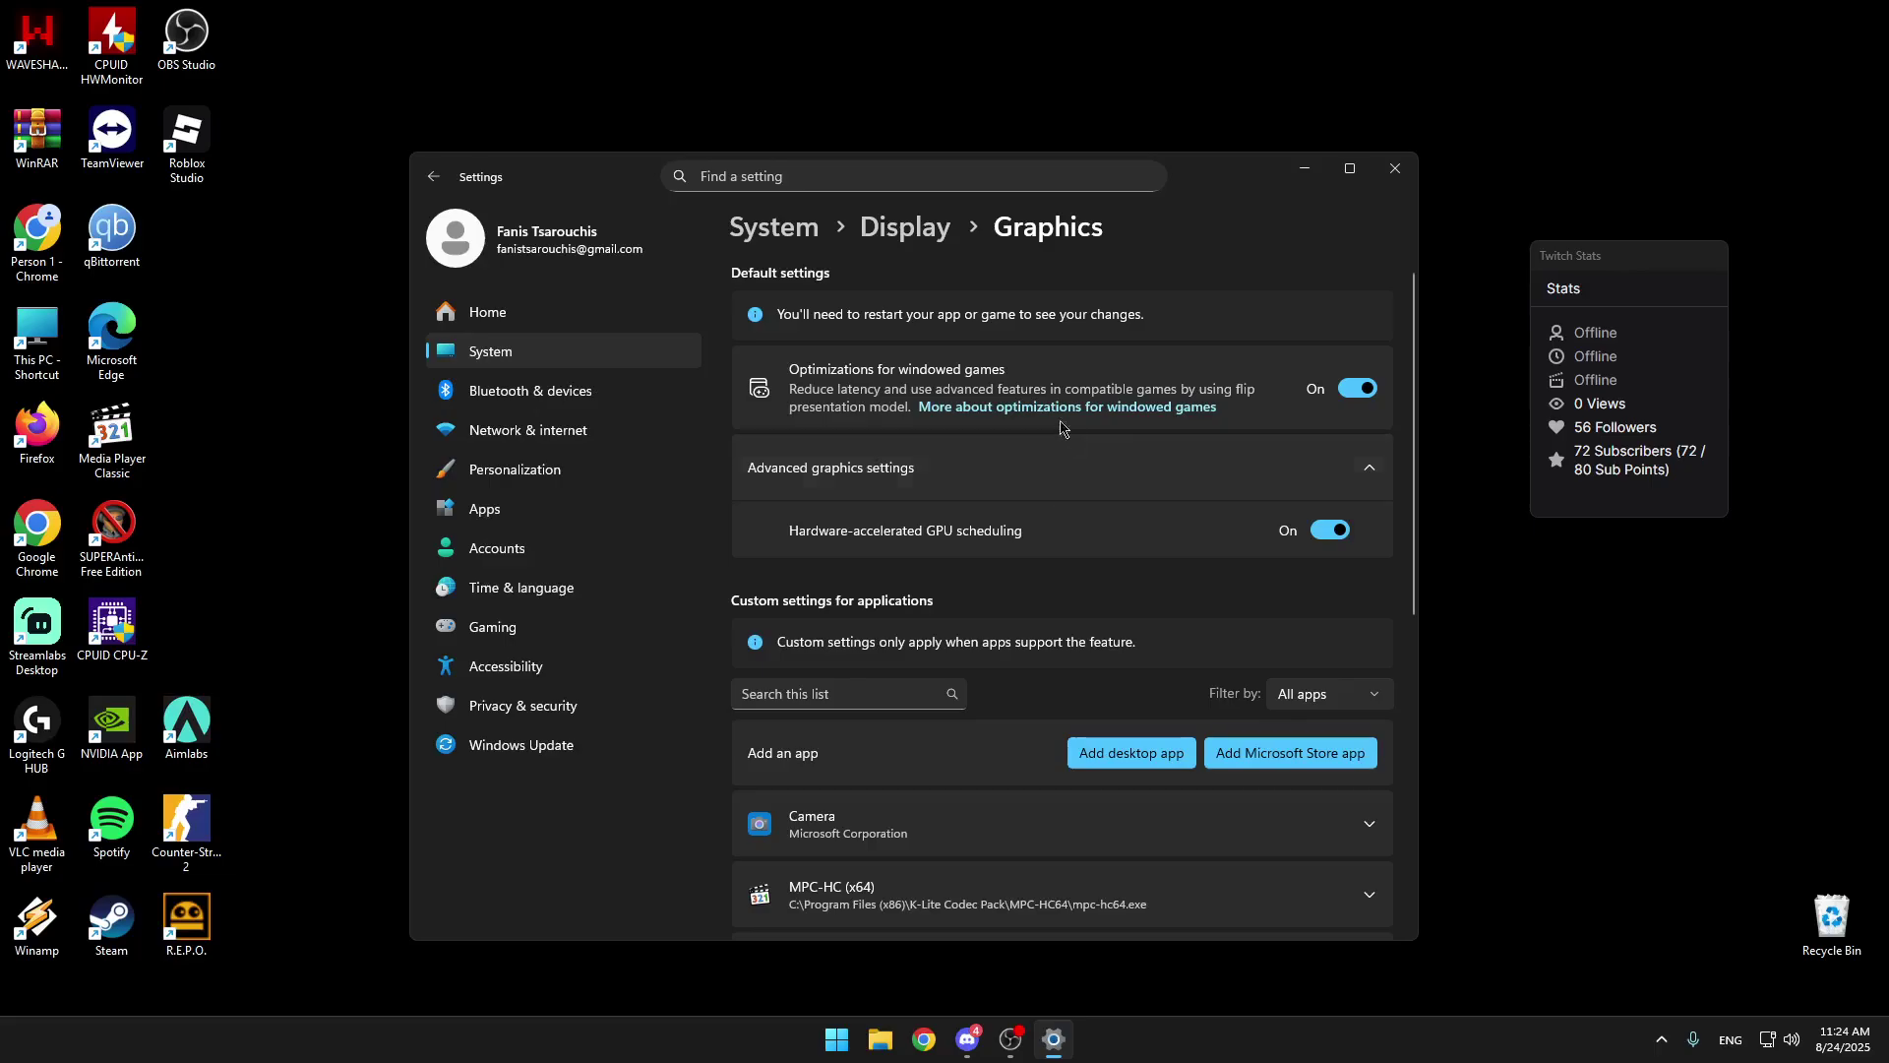
Close Settings and run the irm christitus.com/win command in an administrator Windows PowerShell.
left_click(1396, 170)
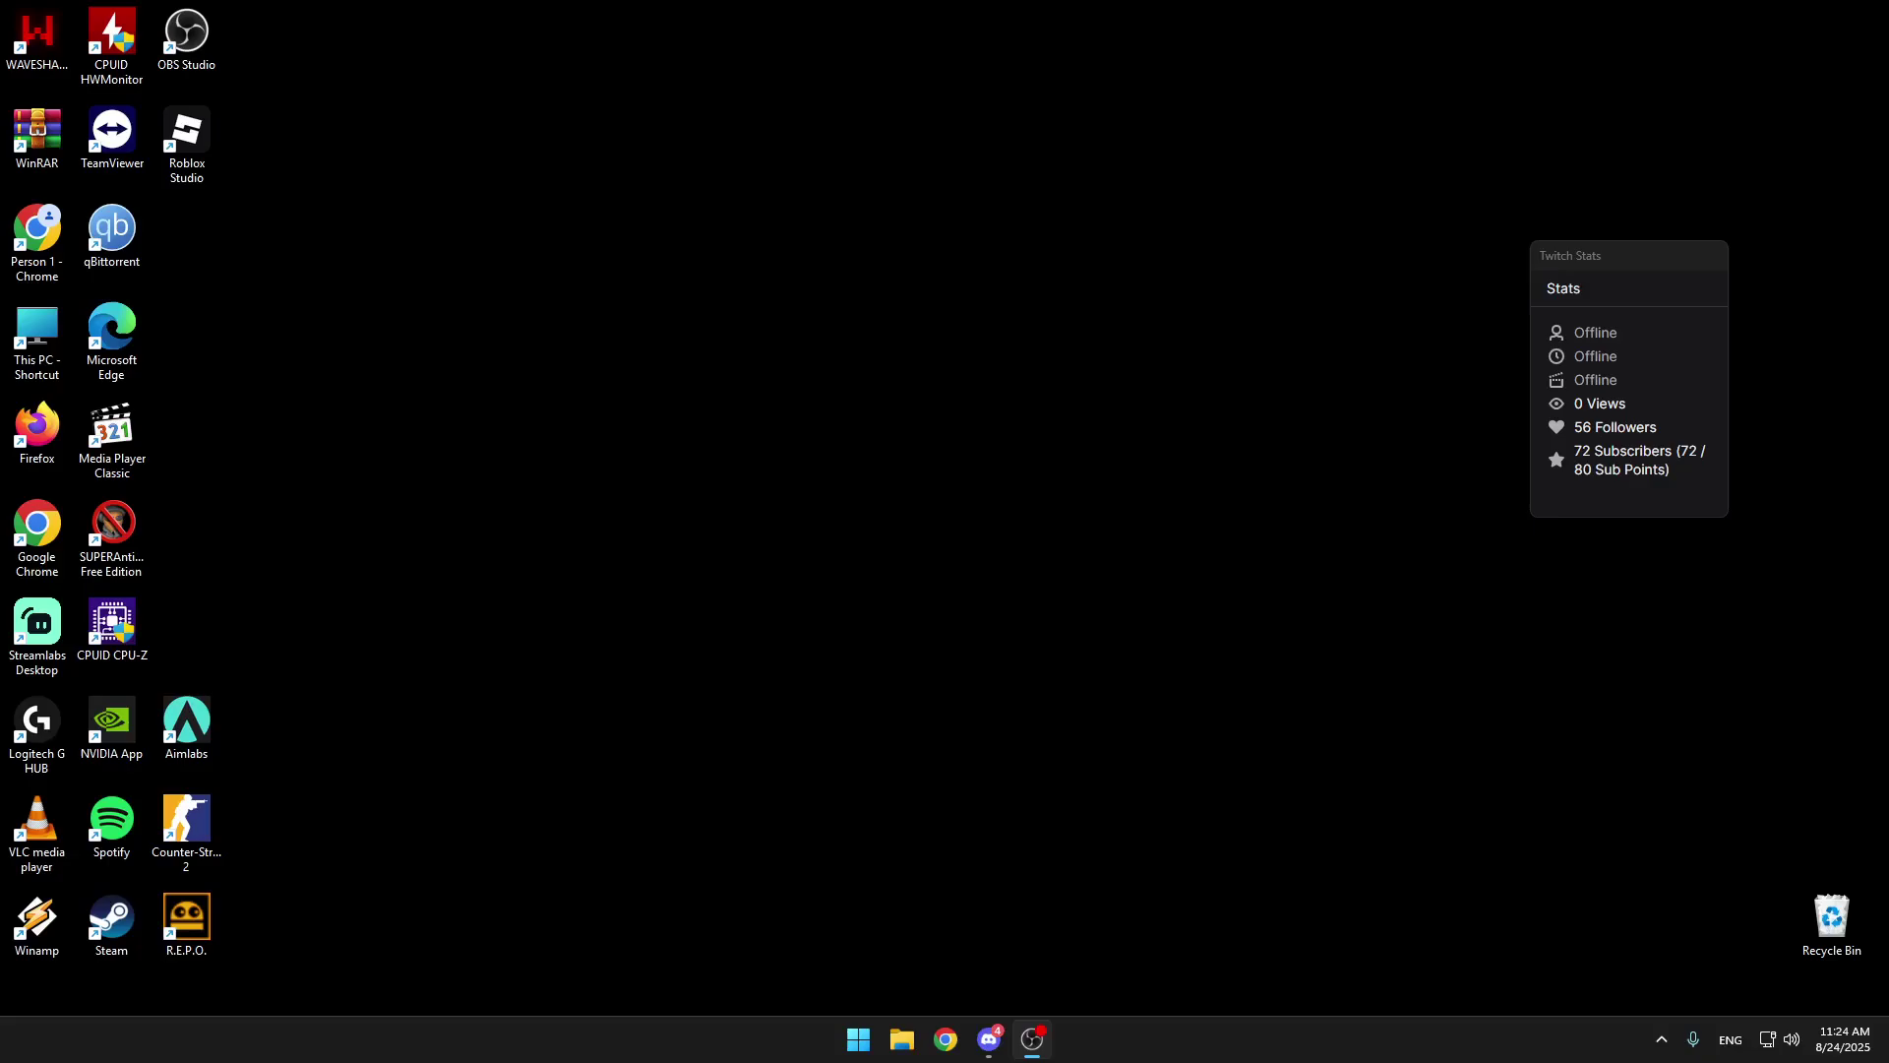
key("alt+Tab")
left_click(854, 1039)
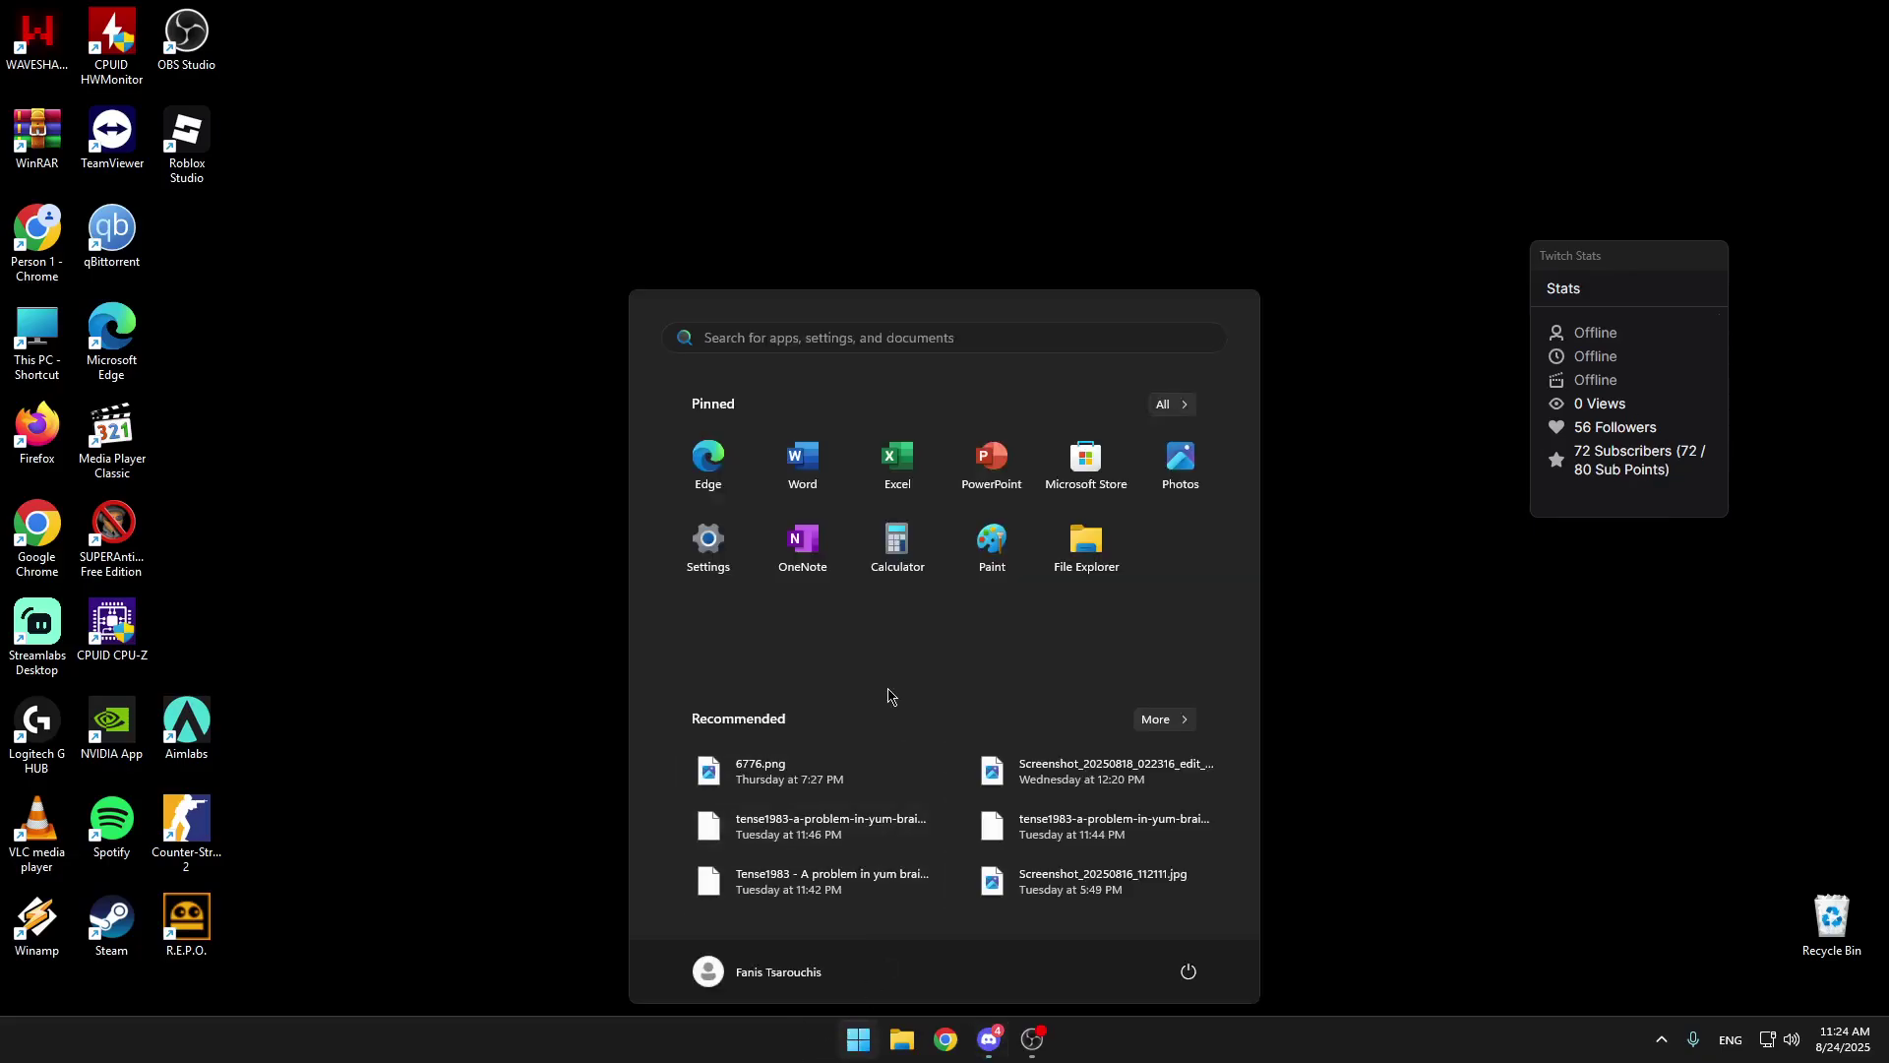
type("window")
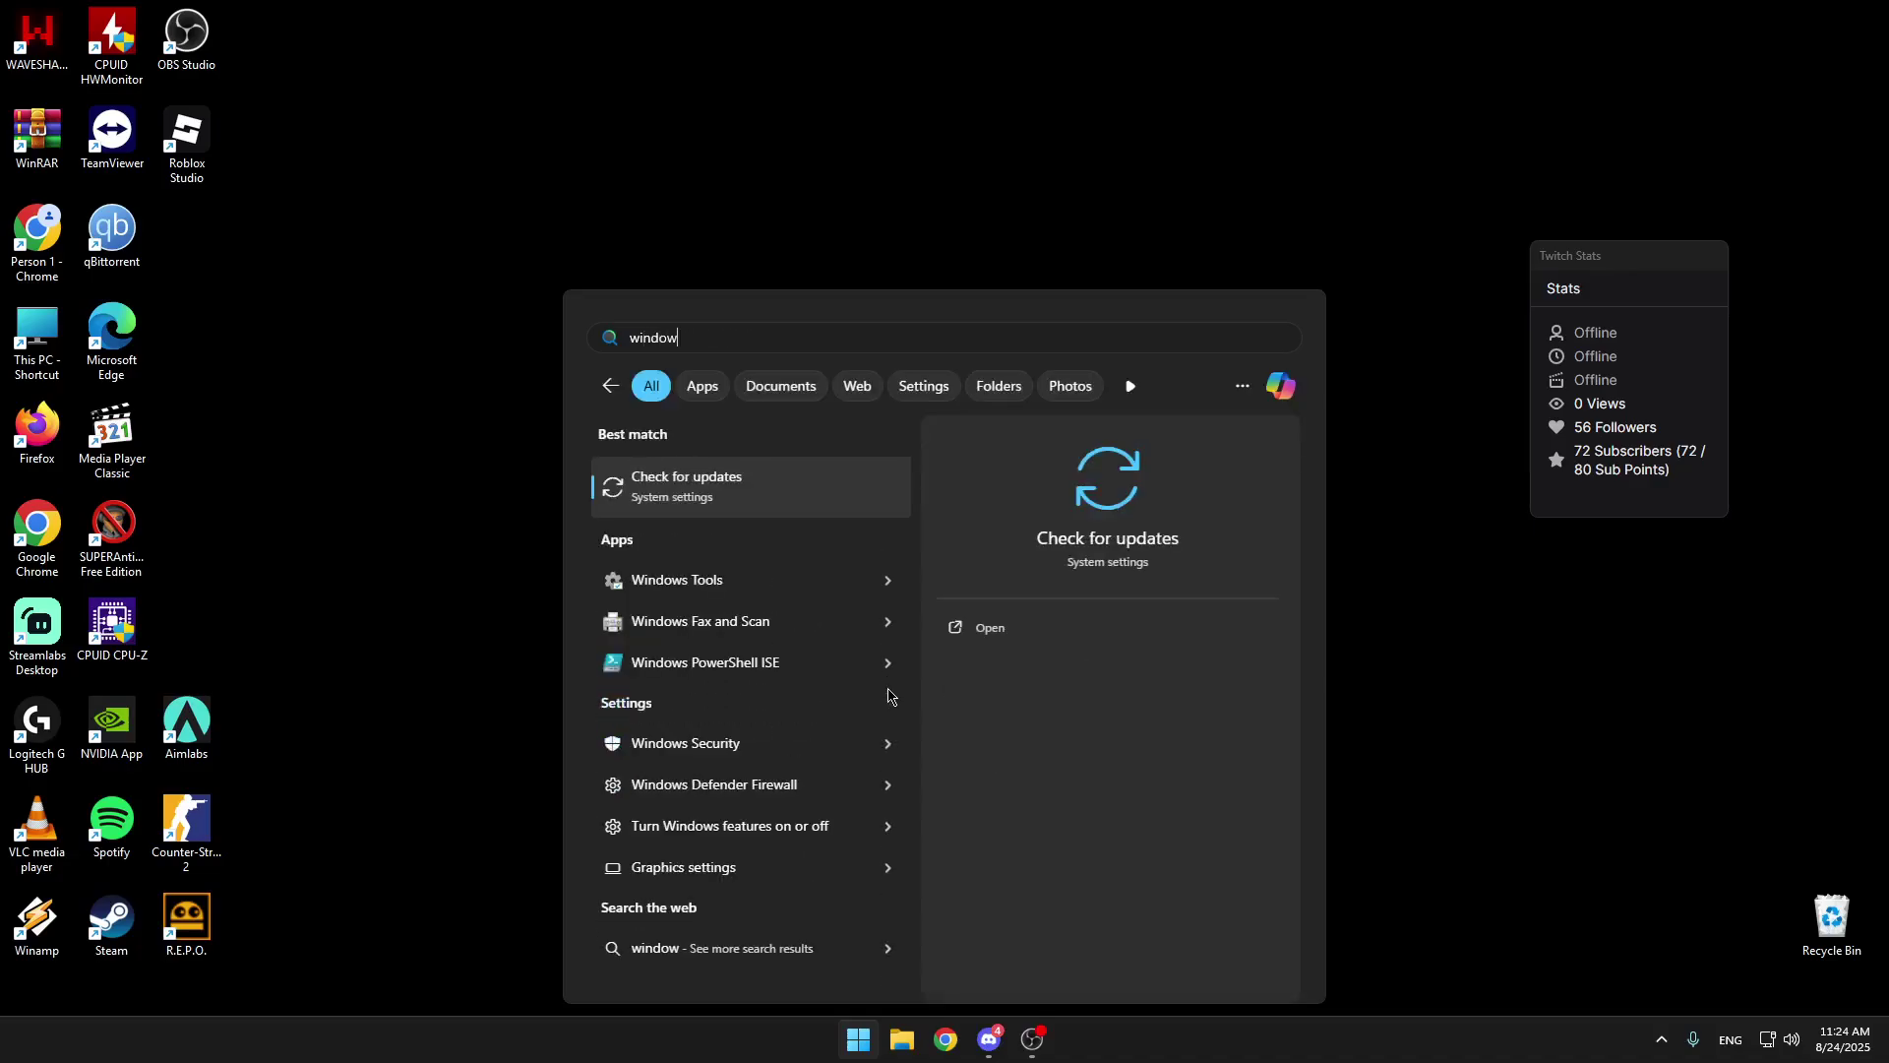
type("s po")
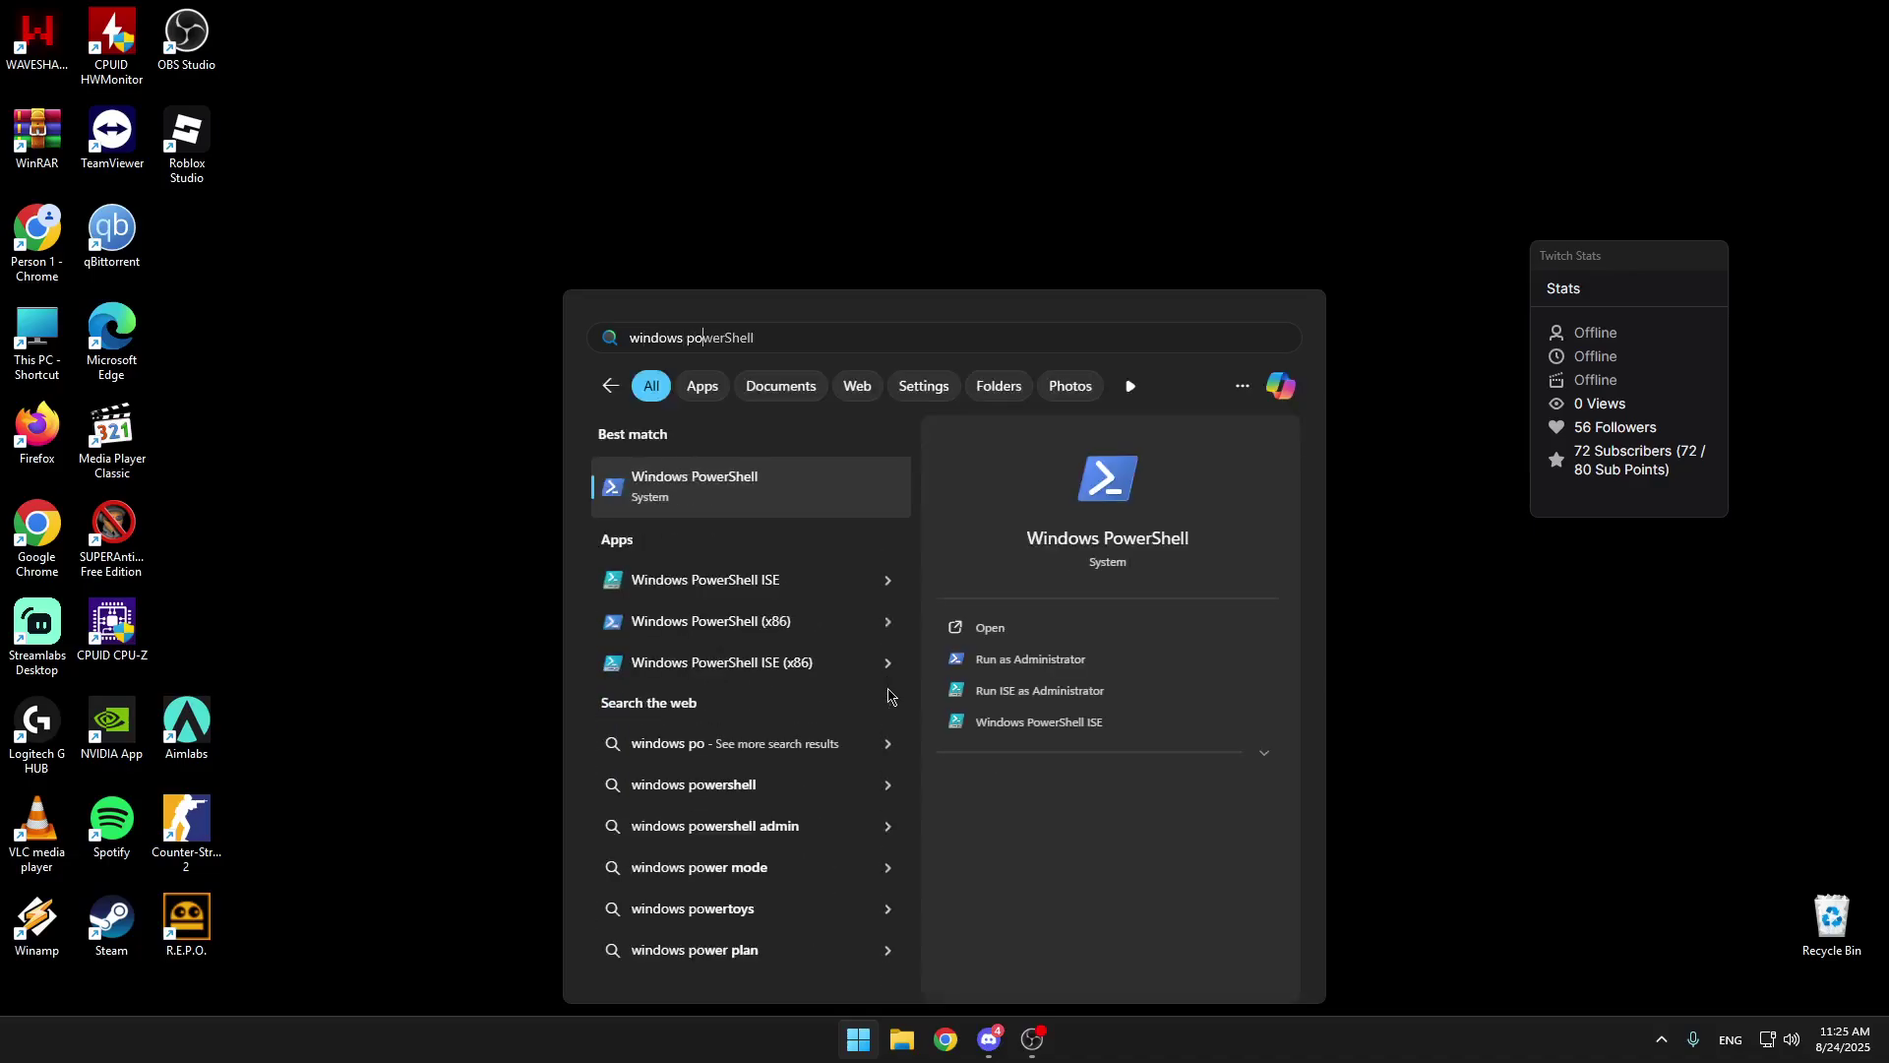
right_click(768, 496)
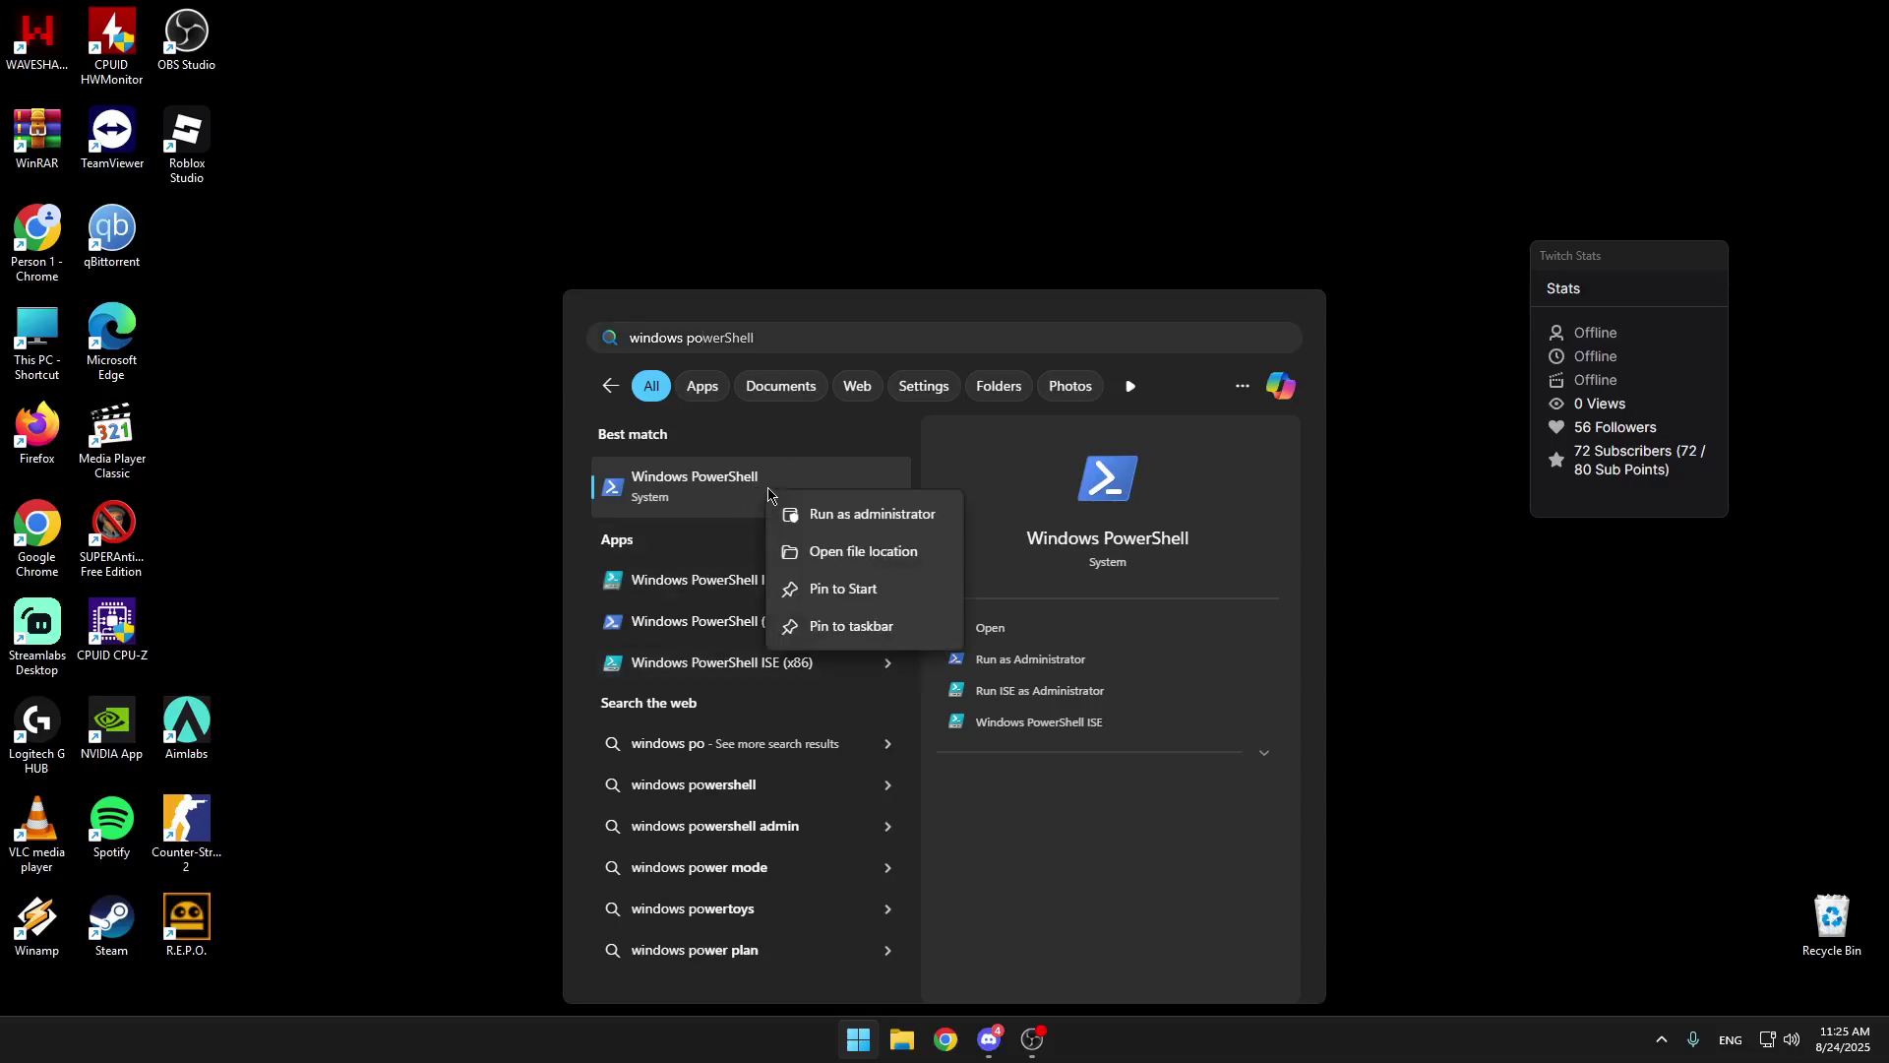
left_click(817, 515)
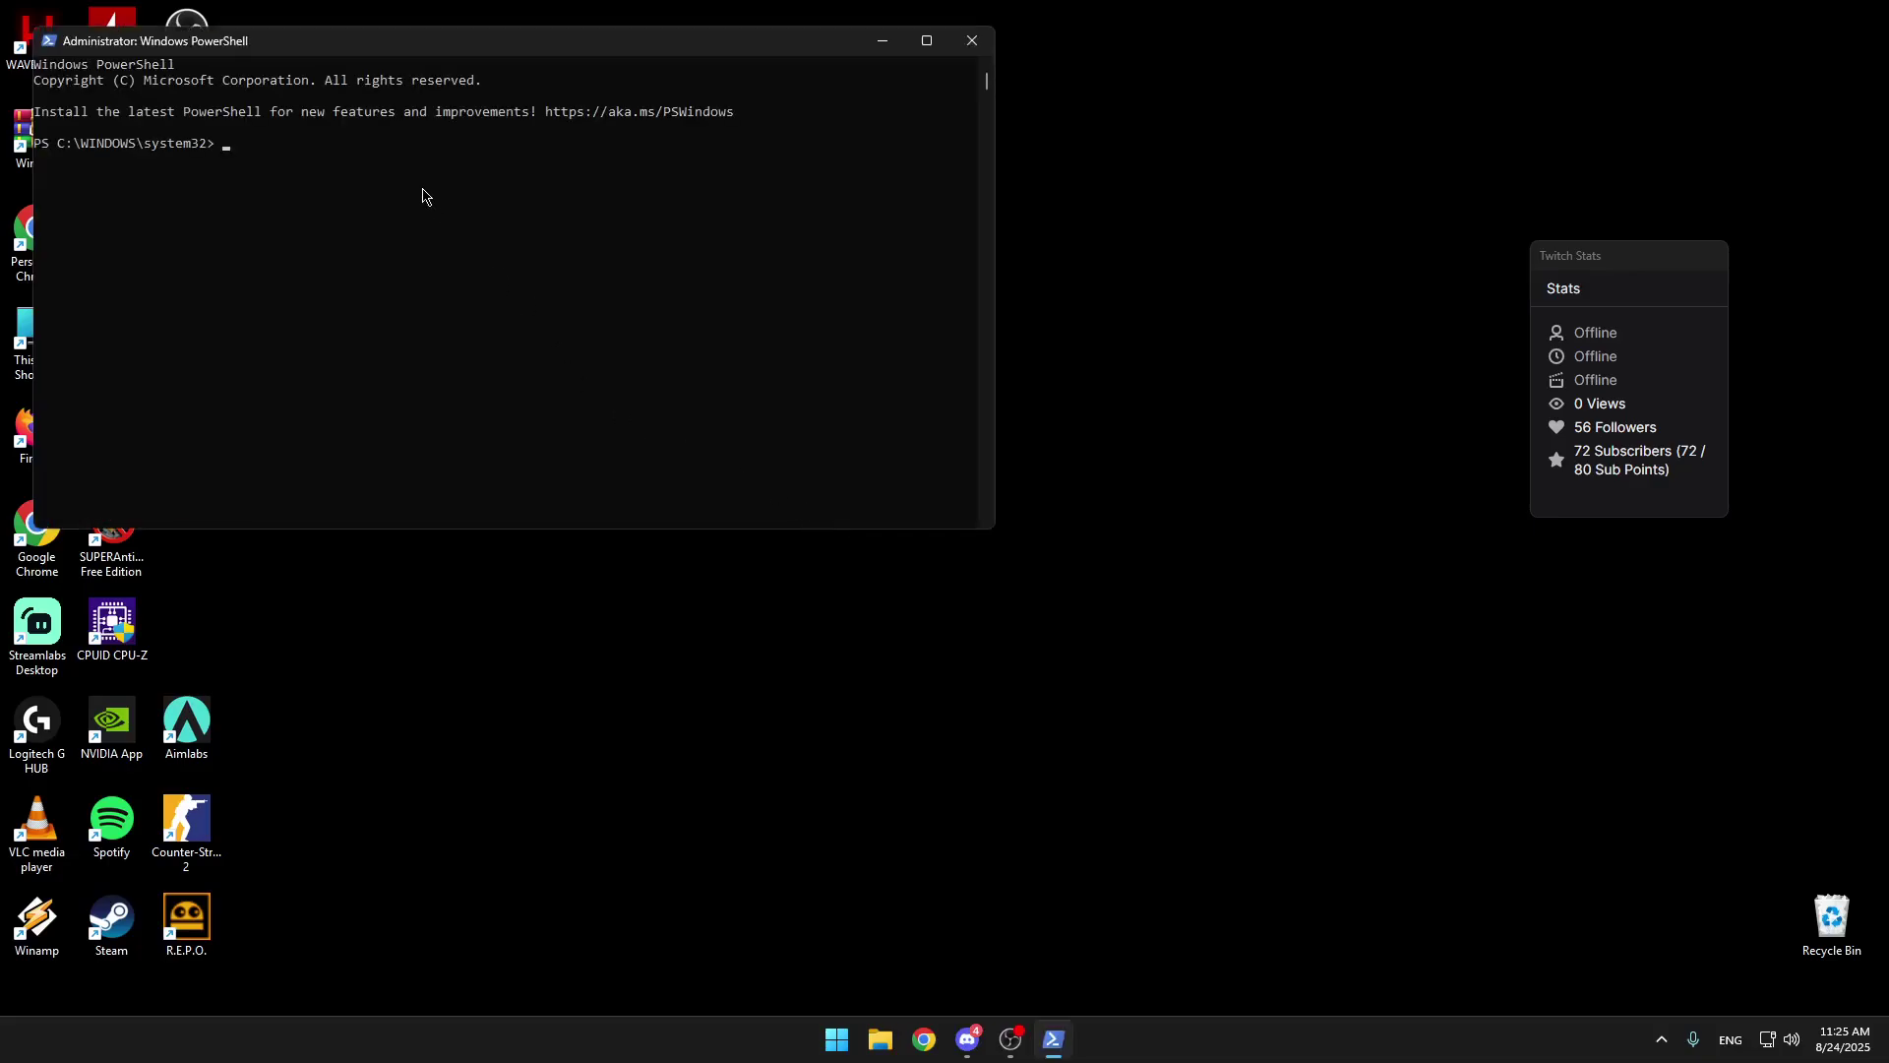
type("iwr -useb https://christitus.com/win | iex")
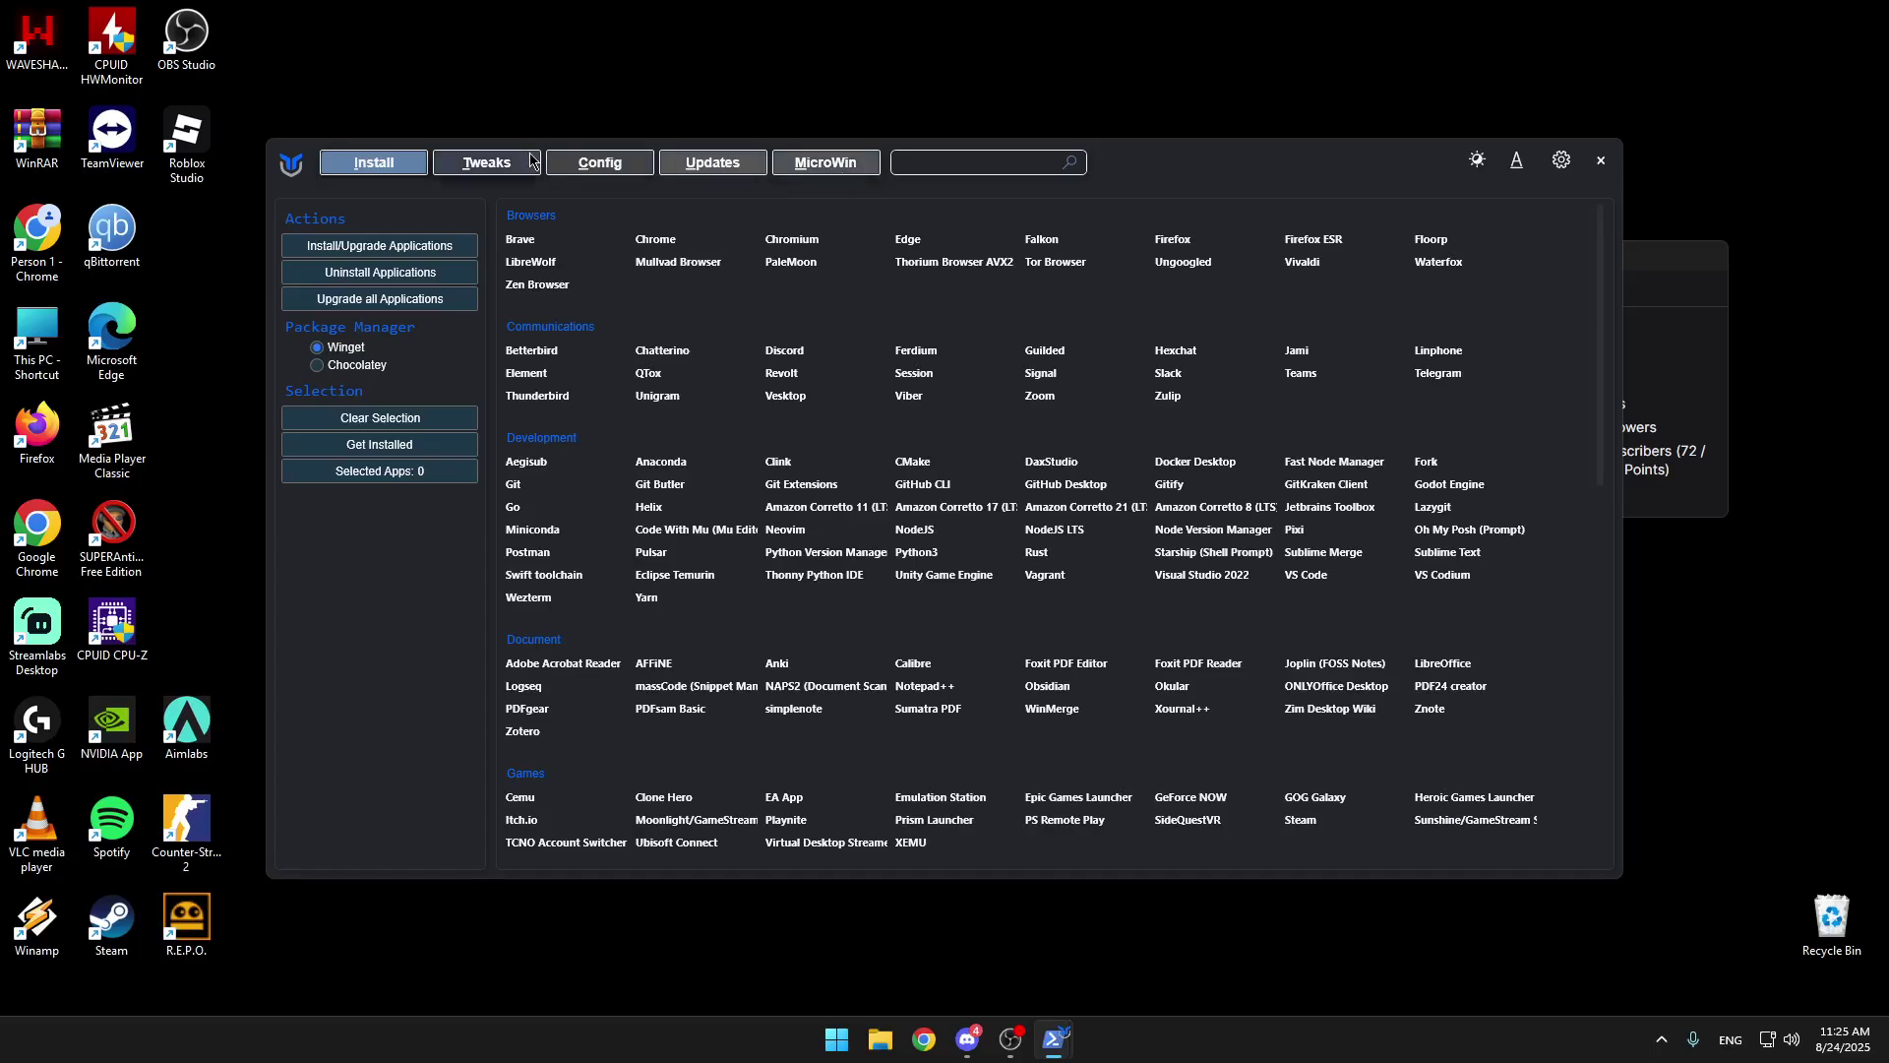
On the Tweaks tab, tick advanced tweaks from Block Razer Software Installs through Disable Fullscreen Optimizations.
left_click(534, 161)
scroll(542, 406, "down", 5)
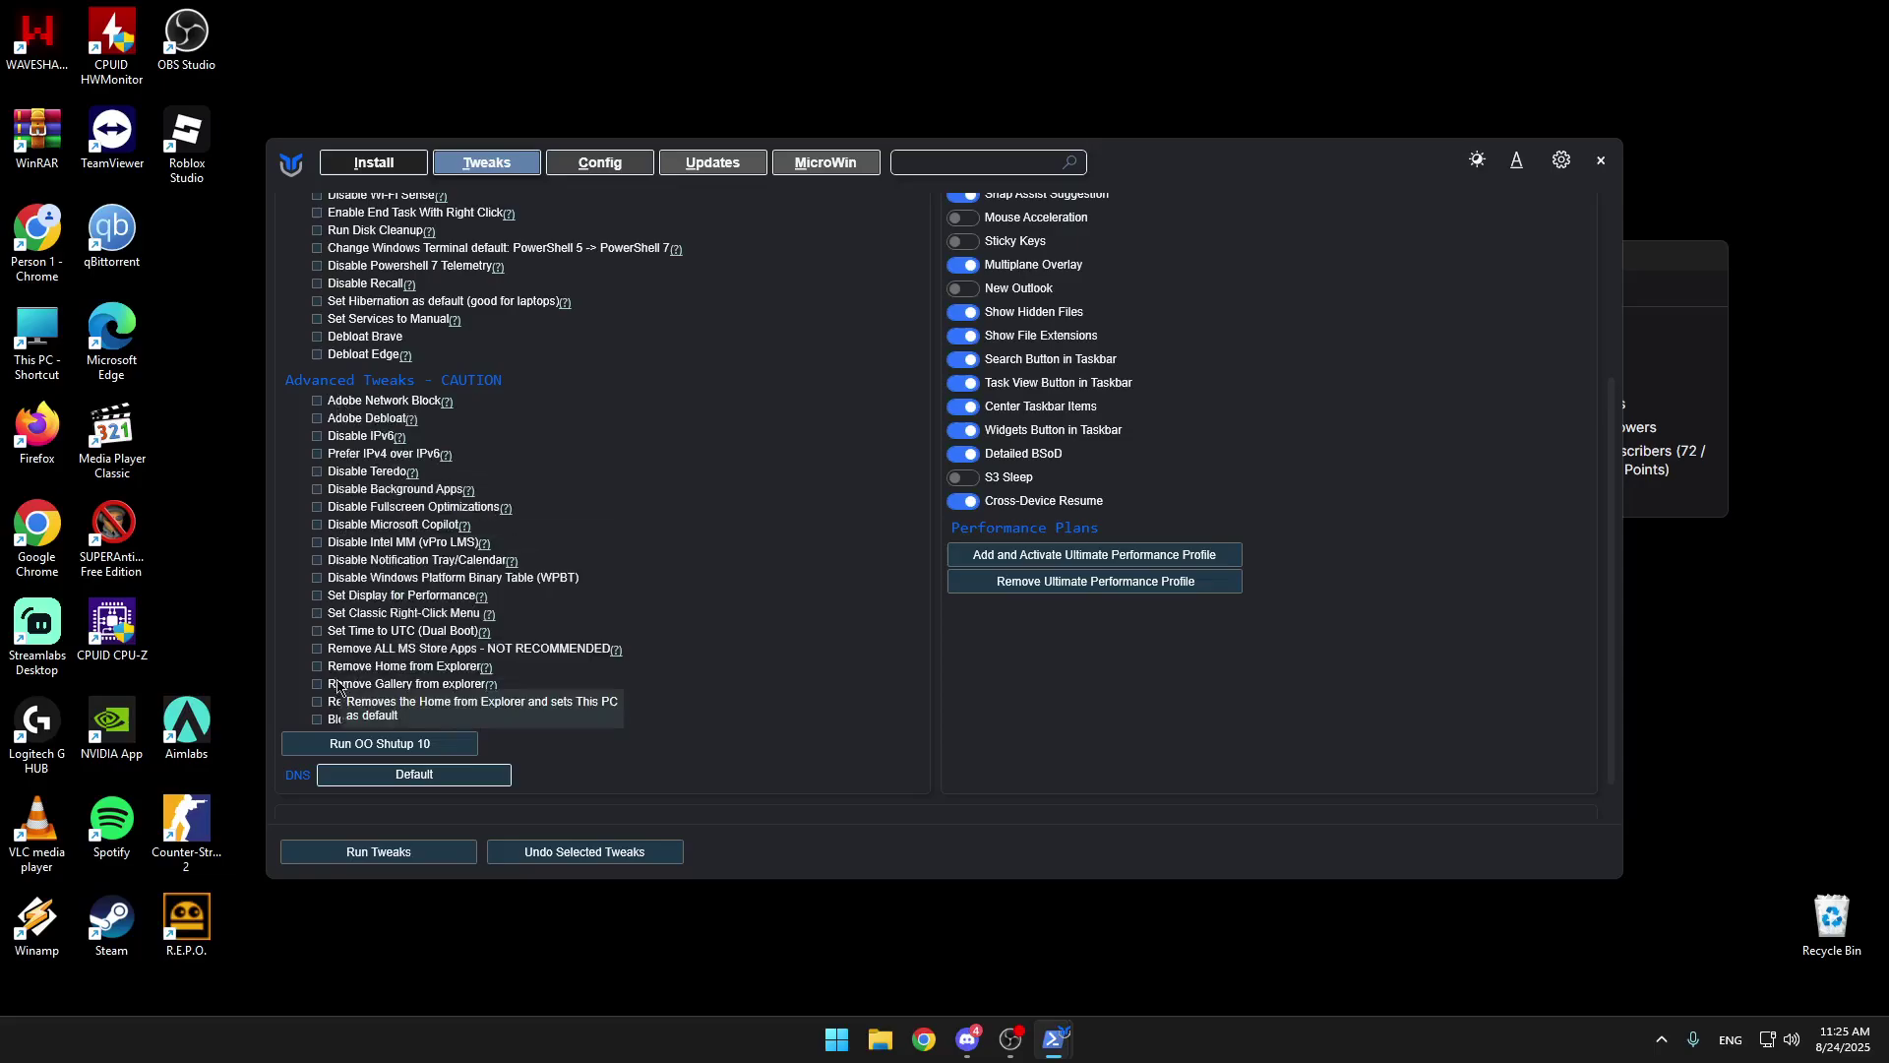
left_click(317, 719)
left_click(318, 701)
left_click(317, 684)
left_click(317, 666)
left_click(317, 649)
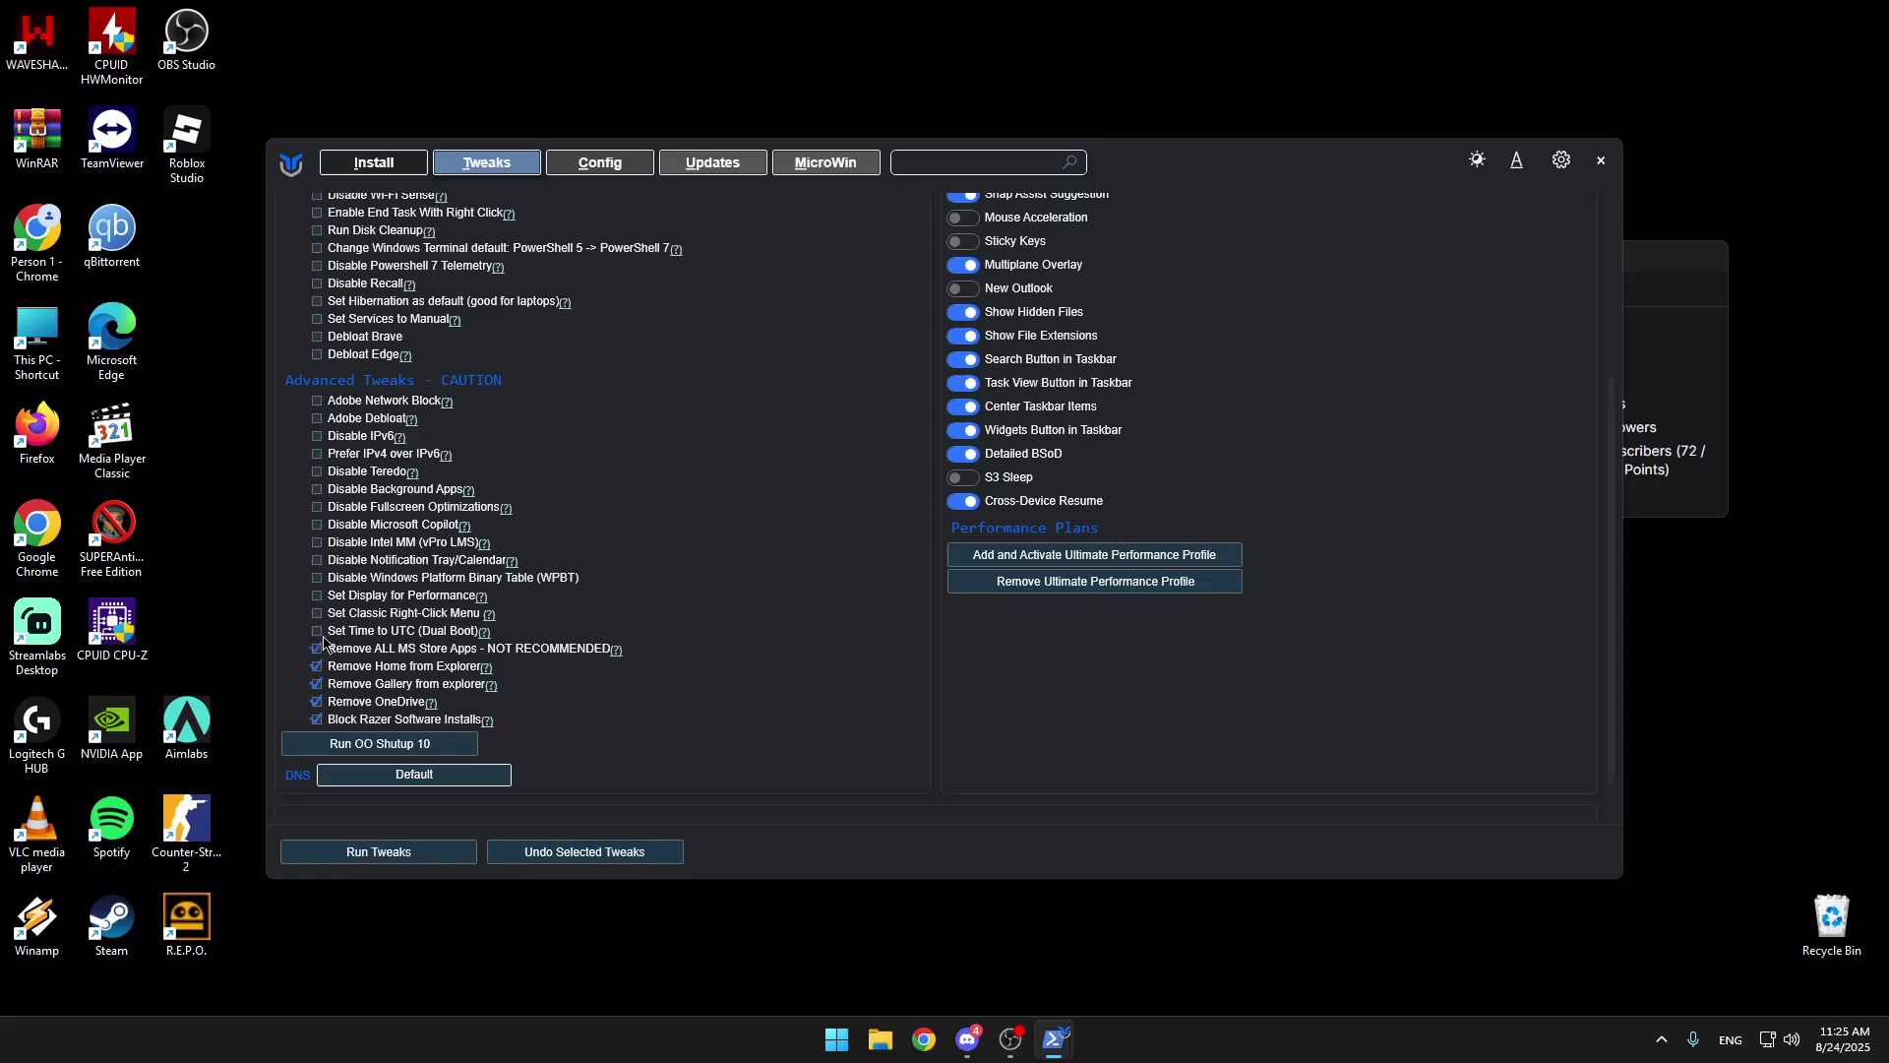
left_click(316, 631)
left_click(317, 612)
left_click(317, 596)
left_click(317, 577)
left_click(317, 560)
left_click(317, 542)
left_click(317, 524)
left_click(317, 506)
Untick Set Display for Performance; tick Disable Teredo, Prefer IPv4, Disable IPv6, Adobe Debloat and Adobe Network Block.
left_click(319, 597)
left_click(316, 472)
left_click(316, 454)
left_click(315, 436)
left_click(316, 419)
left_click(316, 400)
Tick Debloat Edge, Debloat Brave, Services to Manual, Disable Recall, PowerShell 7 tweaks and Run Disk Cleanup.
scroll(321, 480, "up", 1)
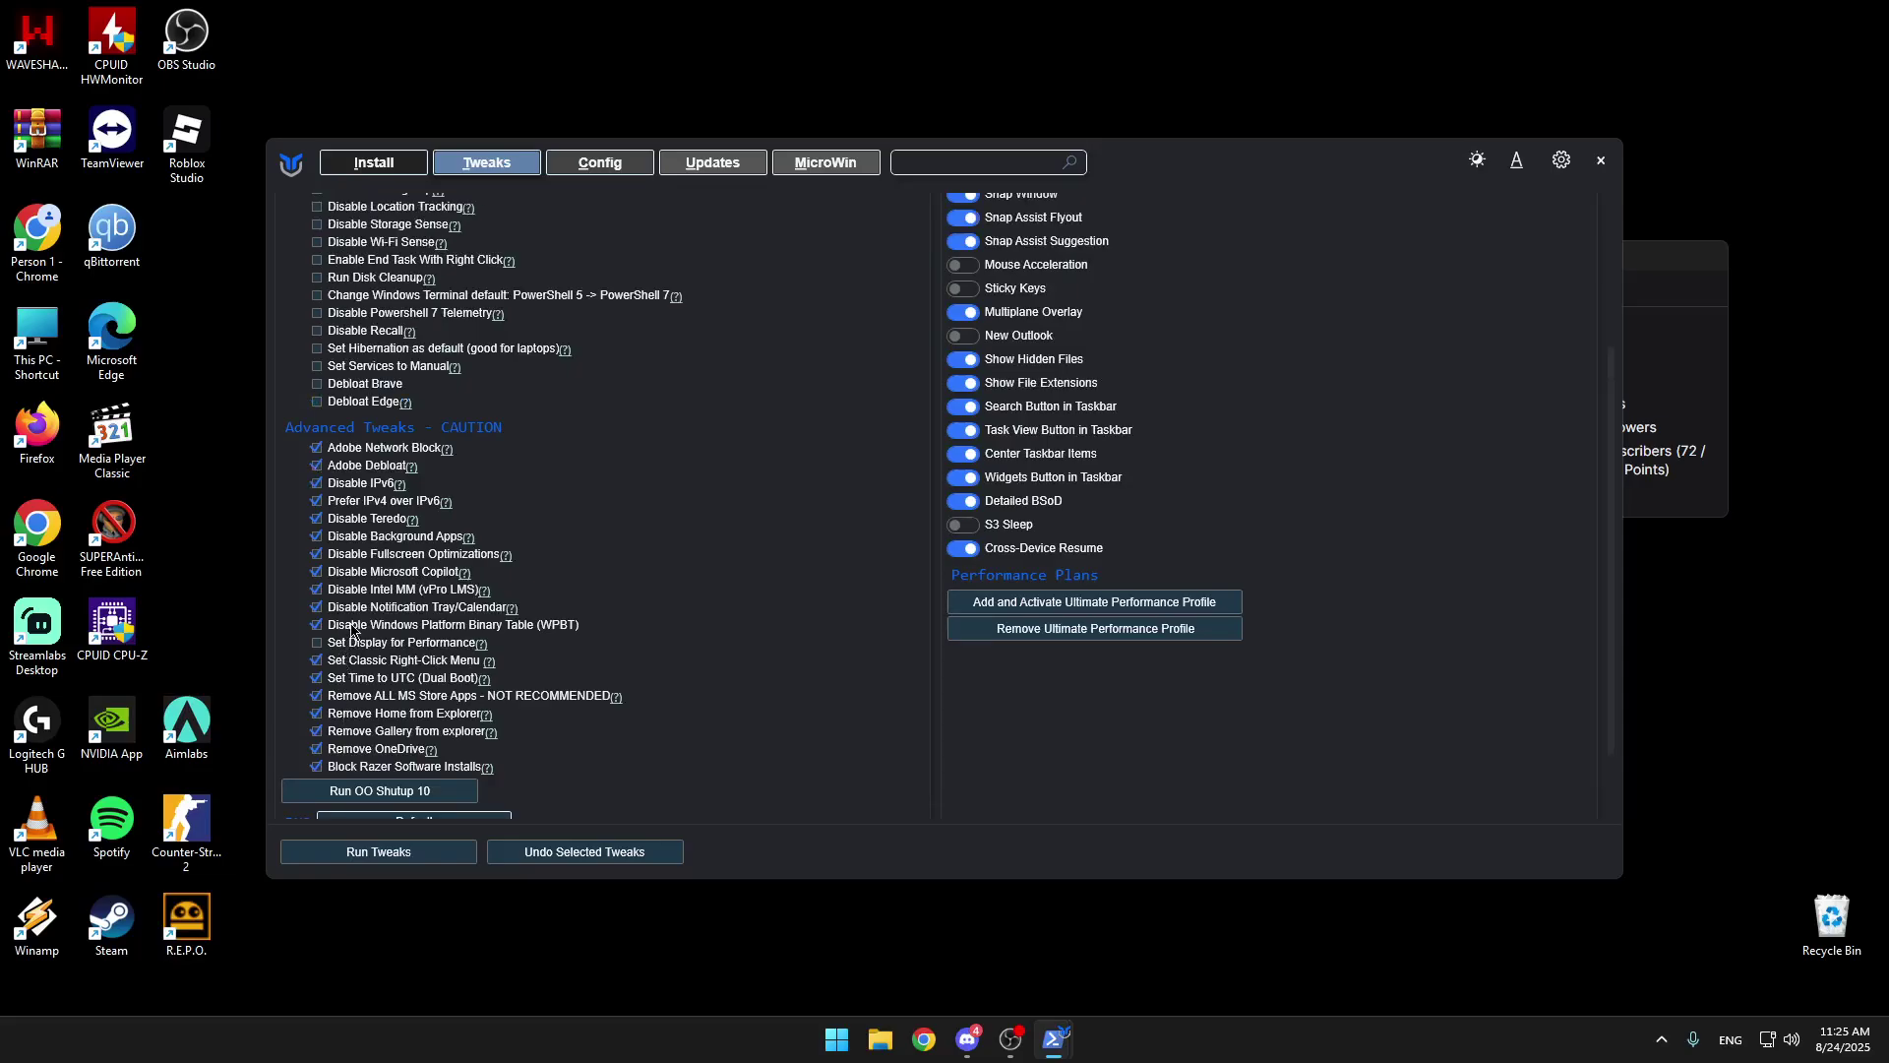
scroll(461, 537, "up", 4)
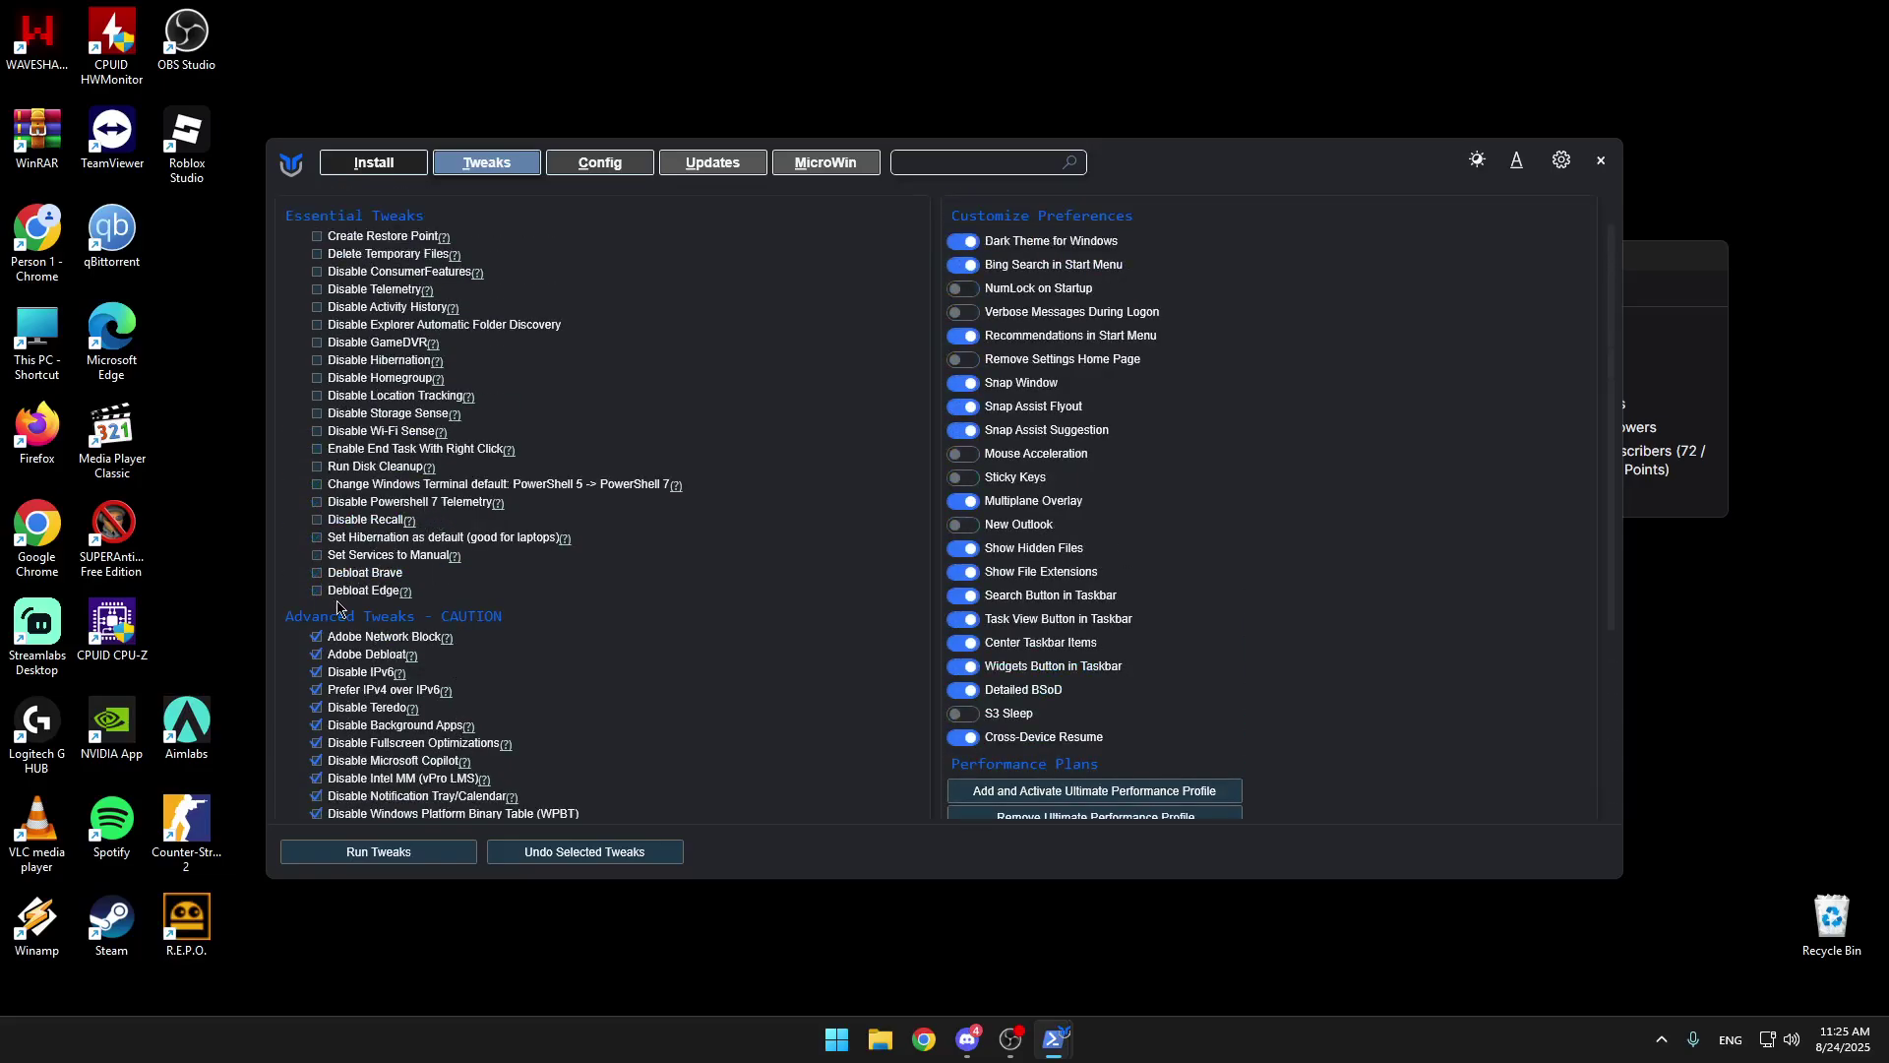
left_click(346, 590)
left_click(346, 573)
left_click(346, 556)
left_click(382, 521)
left_click(376, 503)
left_click(369, 487)
left_click(366, 467)
Tick End Task, Wi-Fi Sense, Storage Sense, Location, Homegroup, Hibernation, GameDVR, Activity History, Telemetry and ConsumerFeatures tweaks.
left_click(364, 450)
left_click(361, 432)
left_click(356, 415)
left_click(349, 397)
left_click(345, 379)
left_click(342, 361)
left_click(340, 344)
left_click(336, 326)
left_click(333, 307)
left_click(330, 288)
left_click(332, 272)
Look over the ticked tweak list, then close WinUtil.
scroll(335, 293, "up", 1)
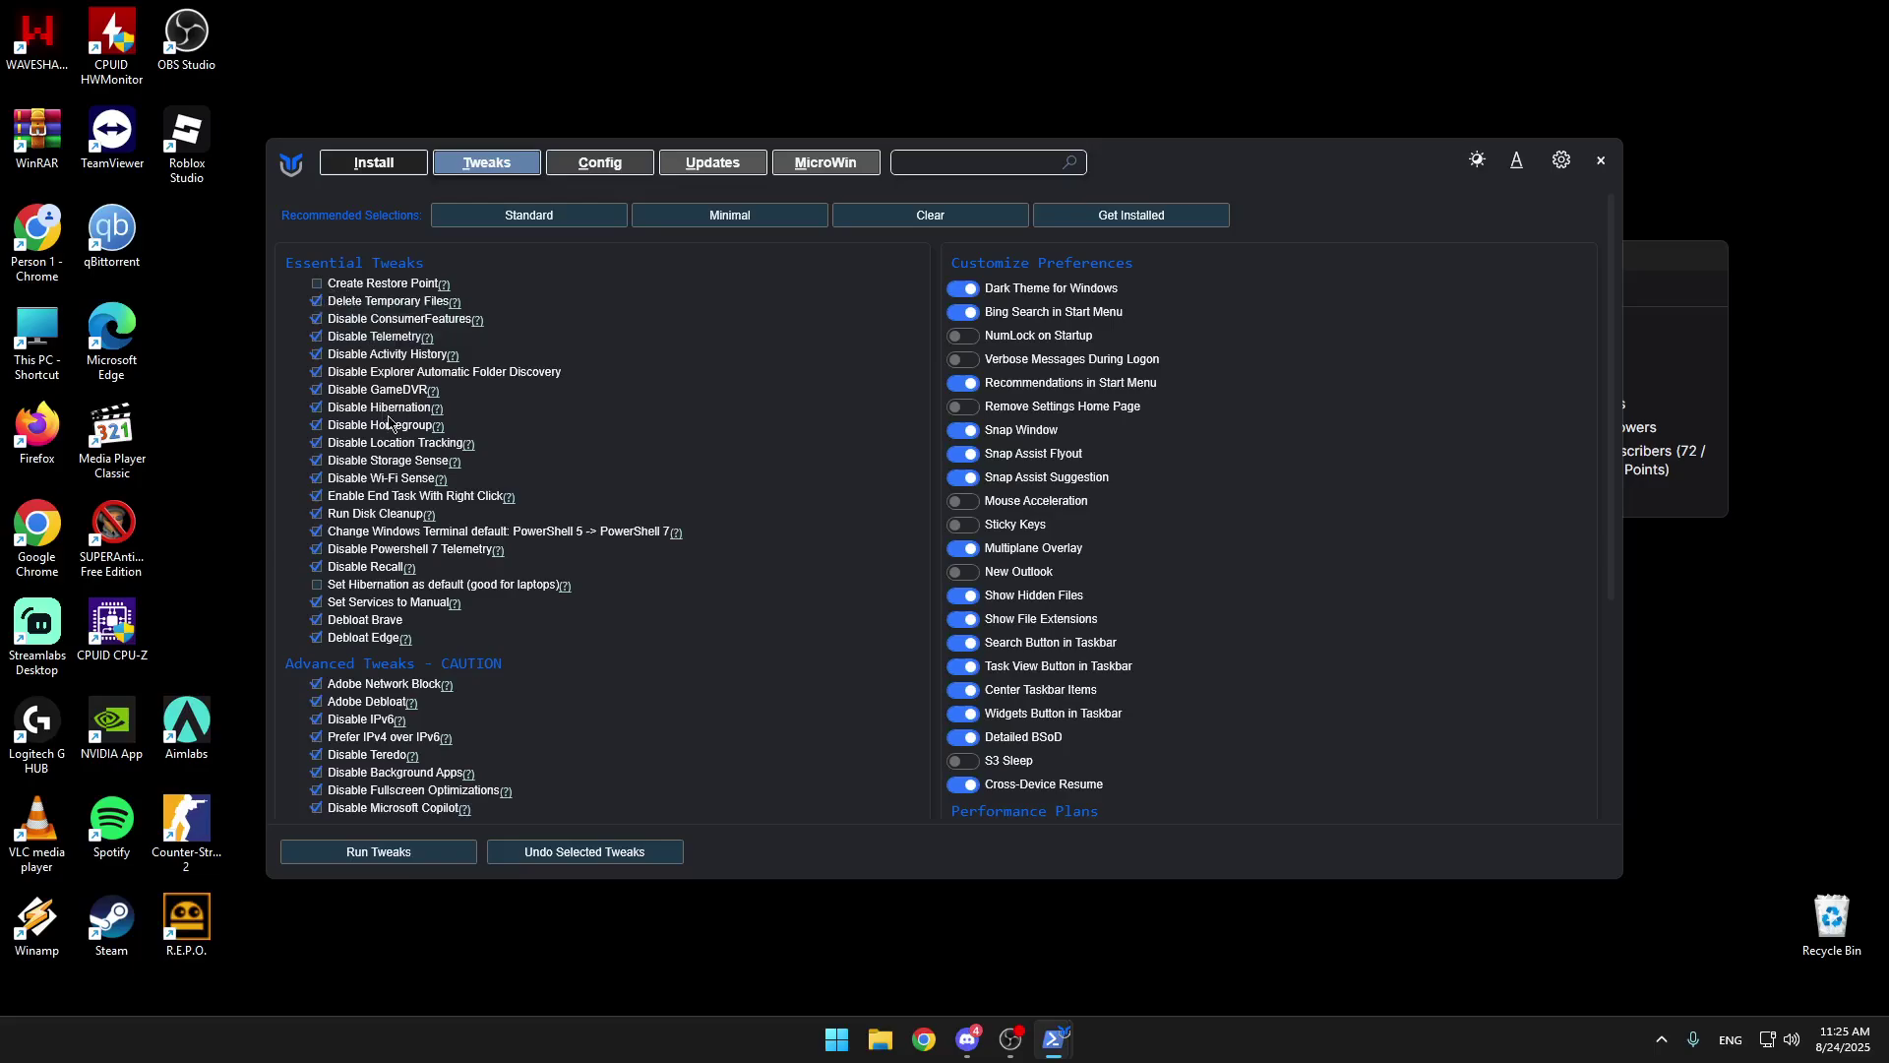
scroll(418, 436, "down", 5)
scroll(451, 426, "up", 5)
scroll(1028, 511, "down", 4)
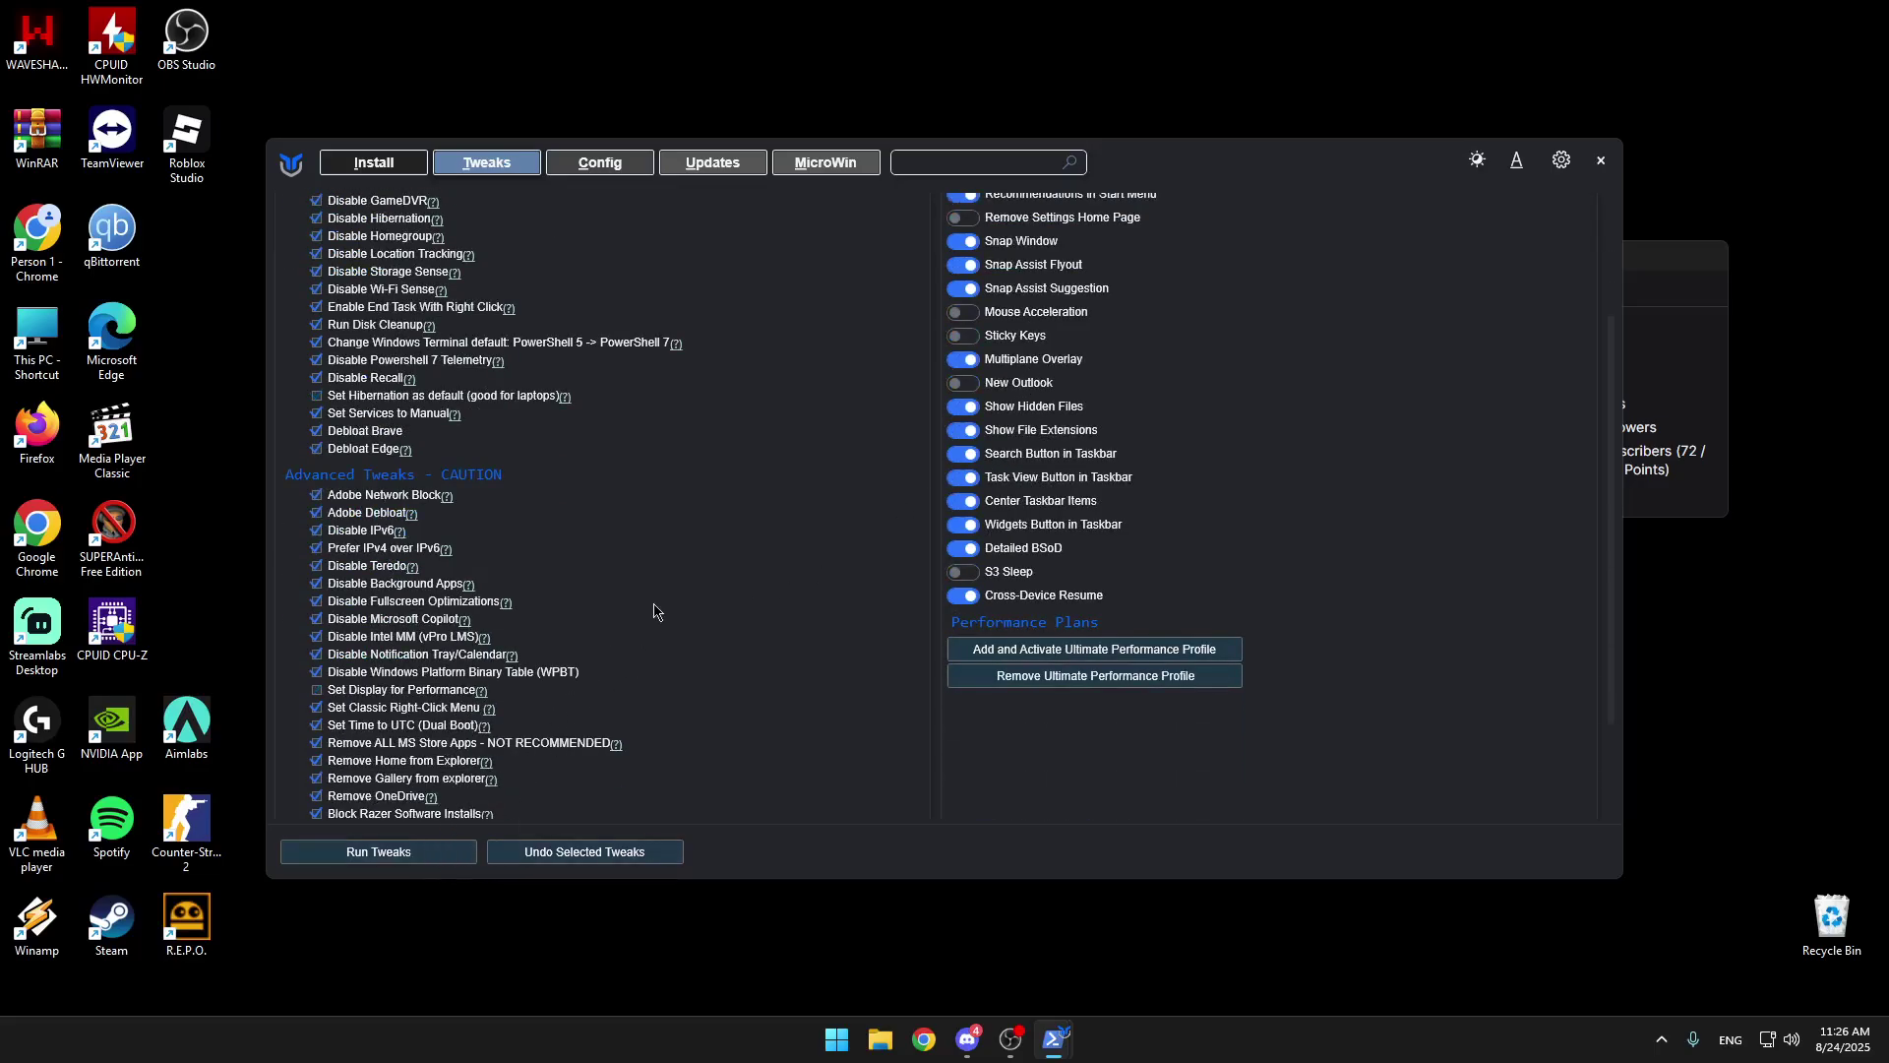
left_click(1605, 166)
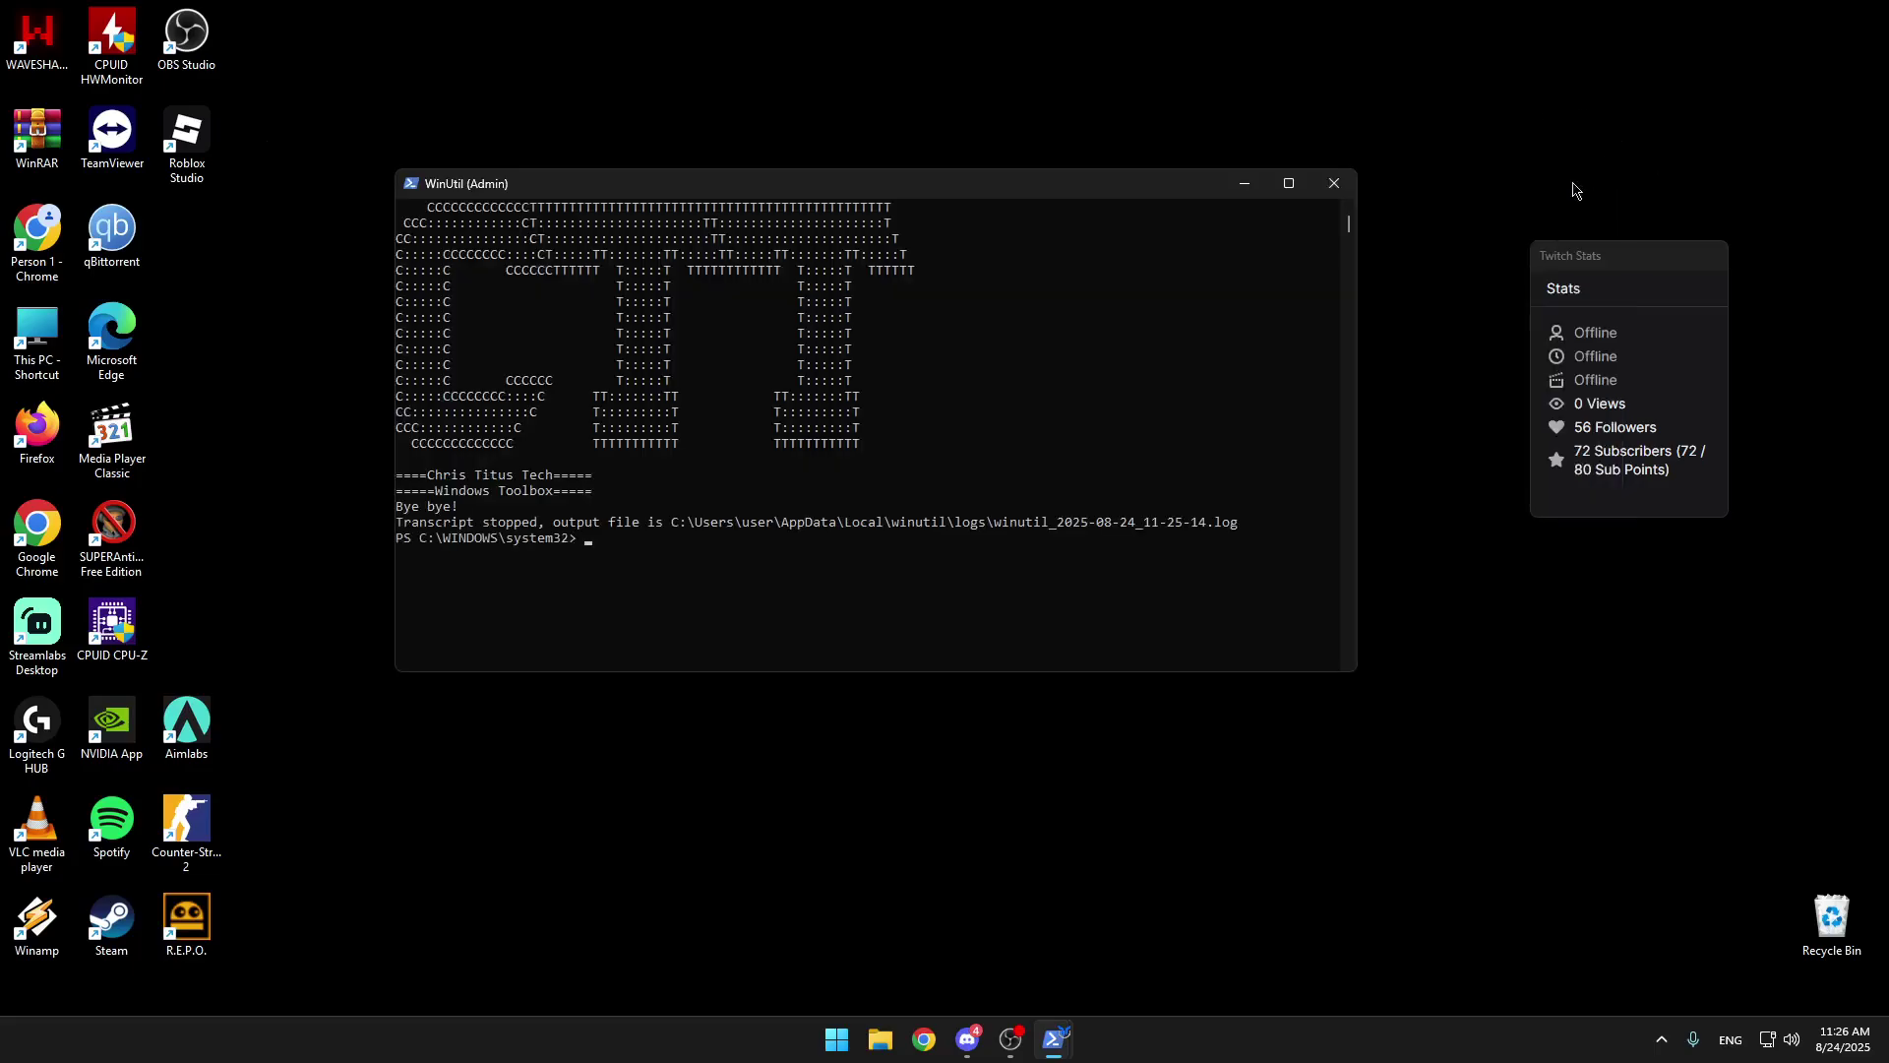
Close the PowerShell console and start Counter-Strike 2 from its desktop shortcut.
left_click(1333, 185)
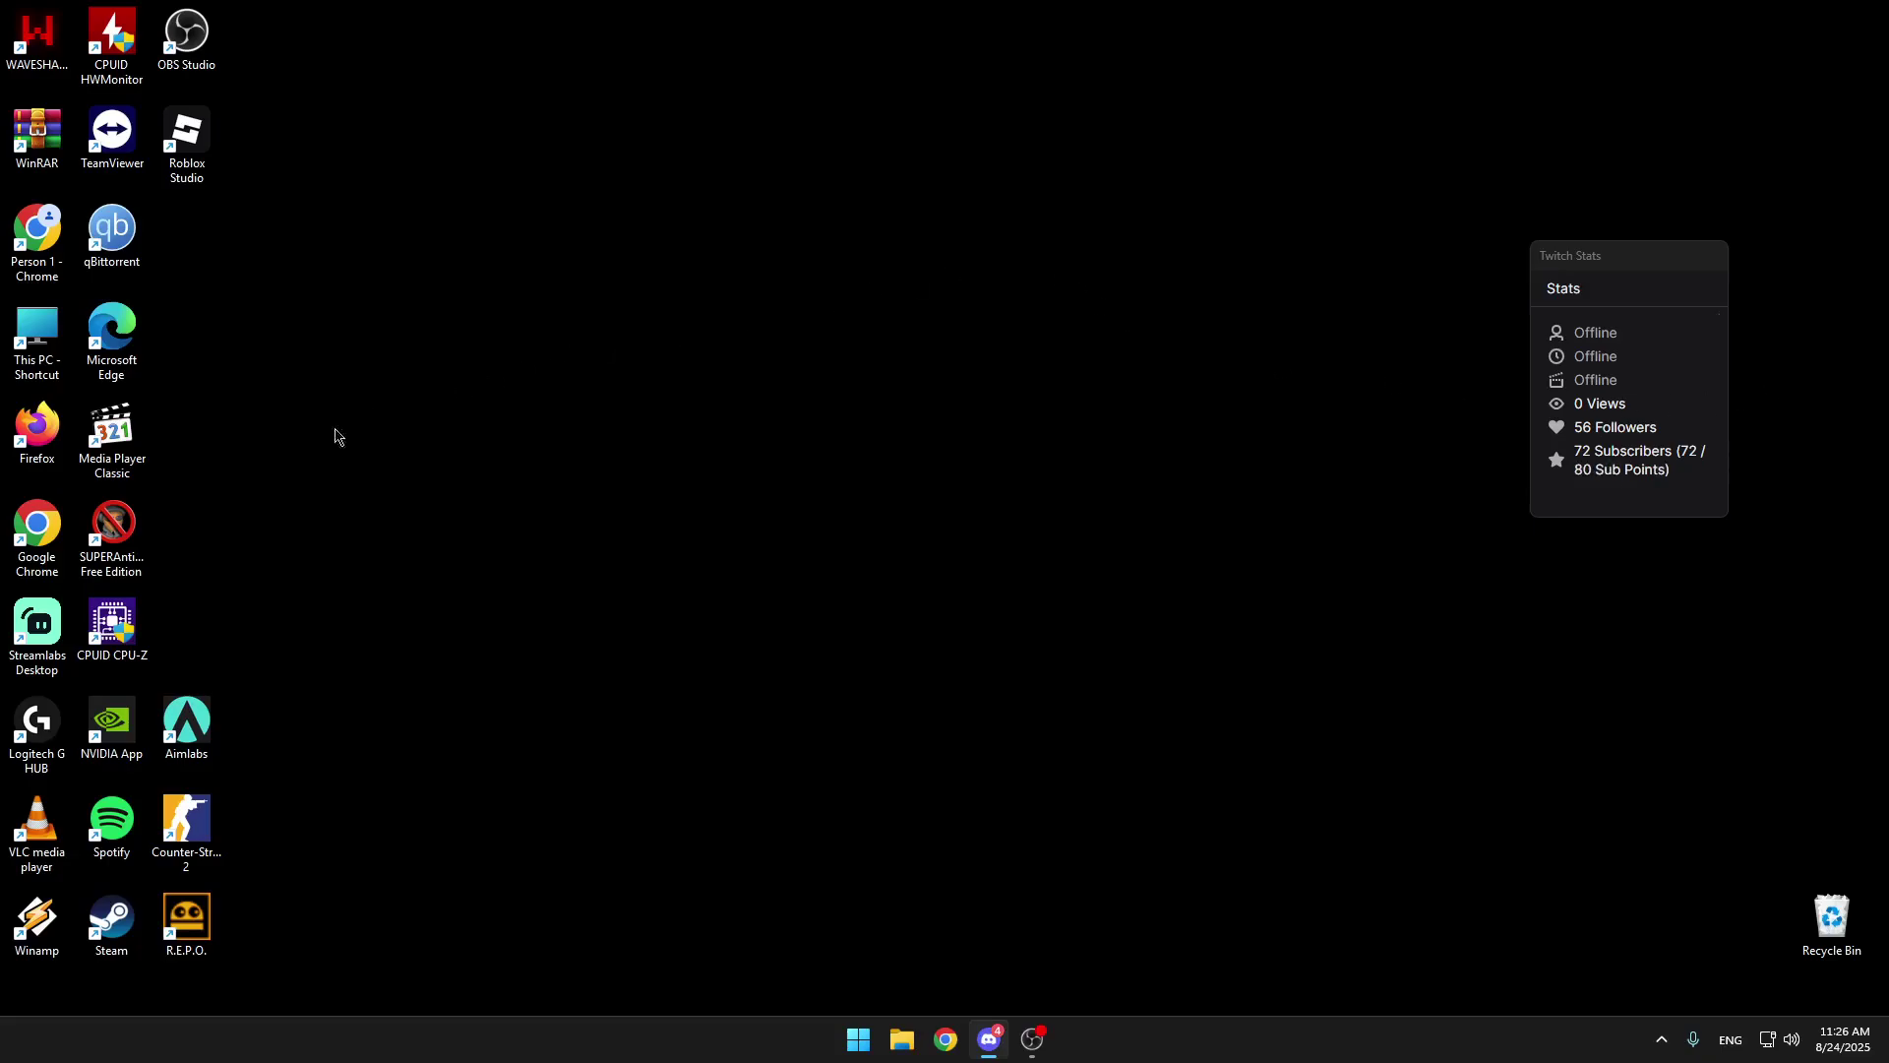
double_click(204, 811)
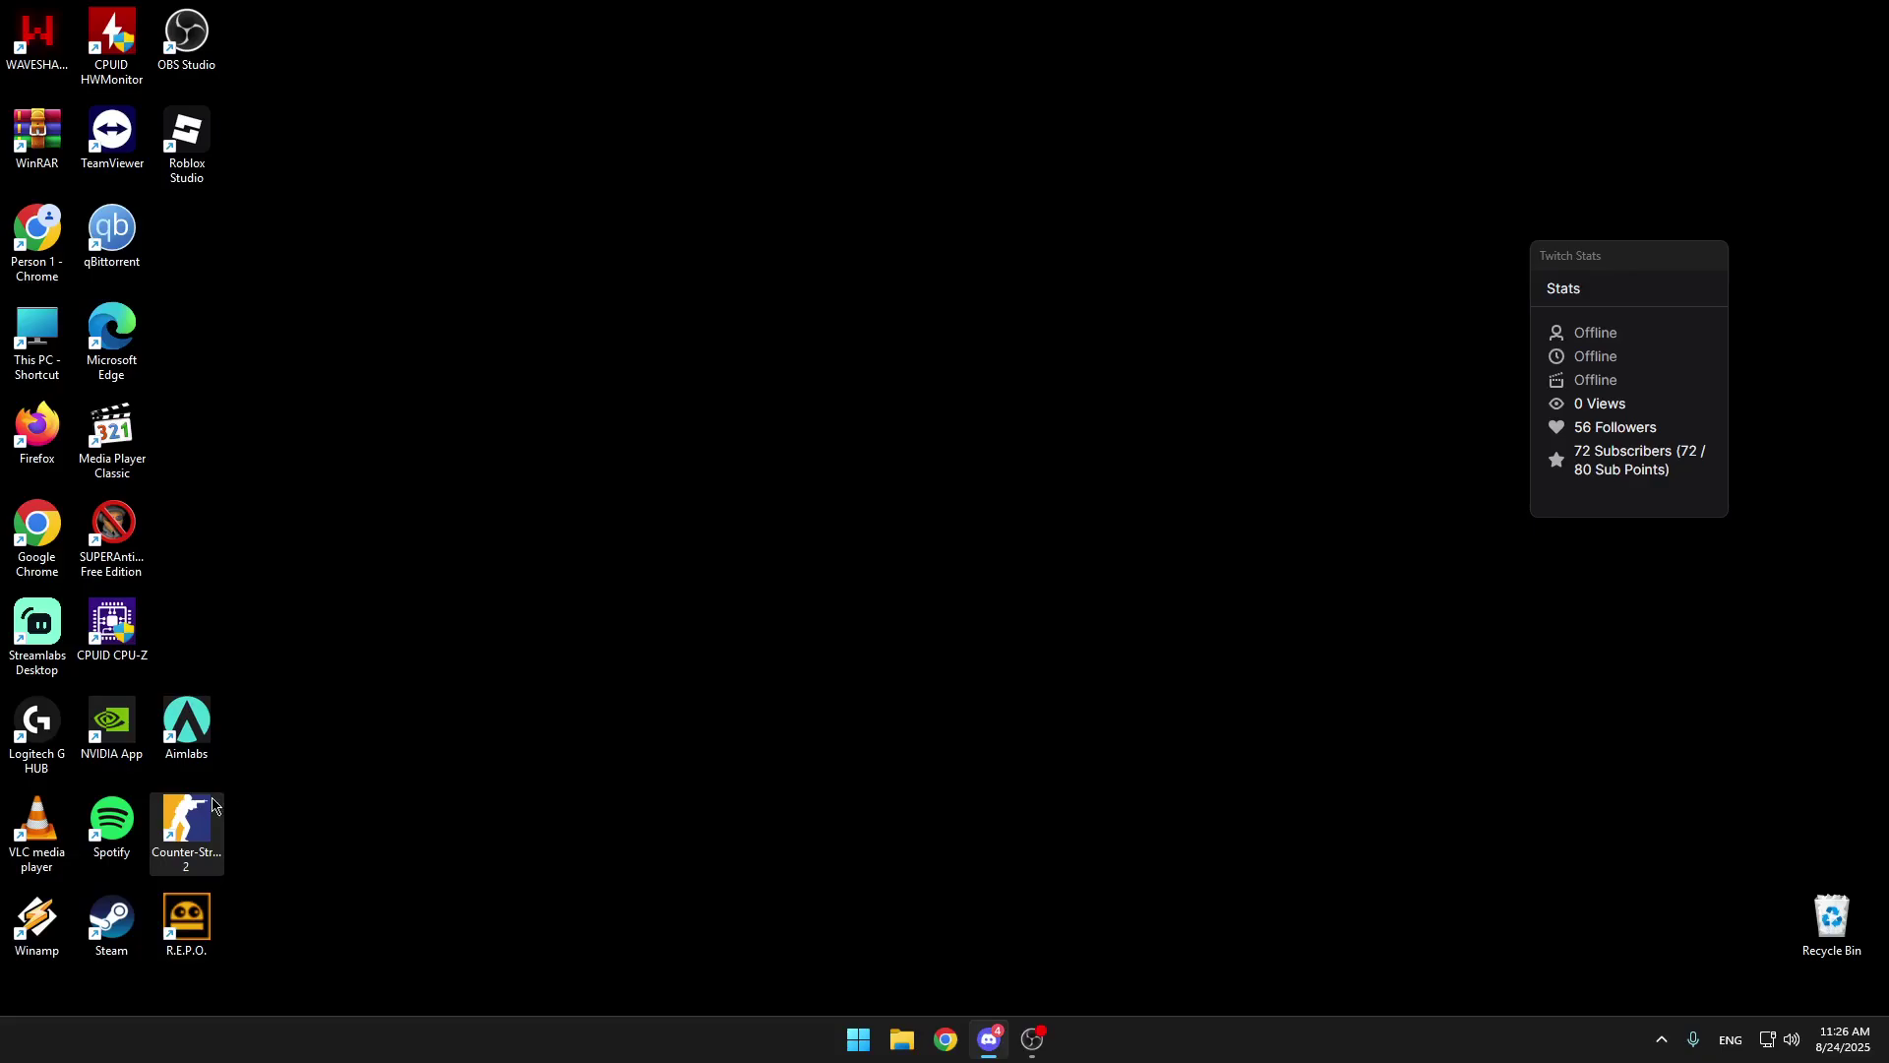
double_click(187, 821)
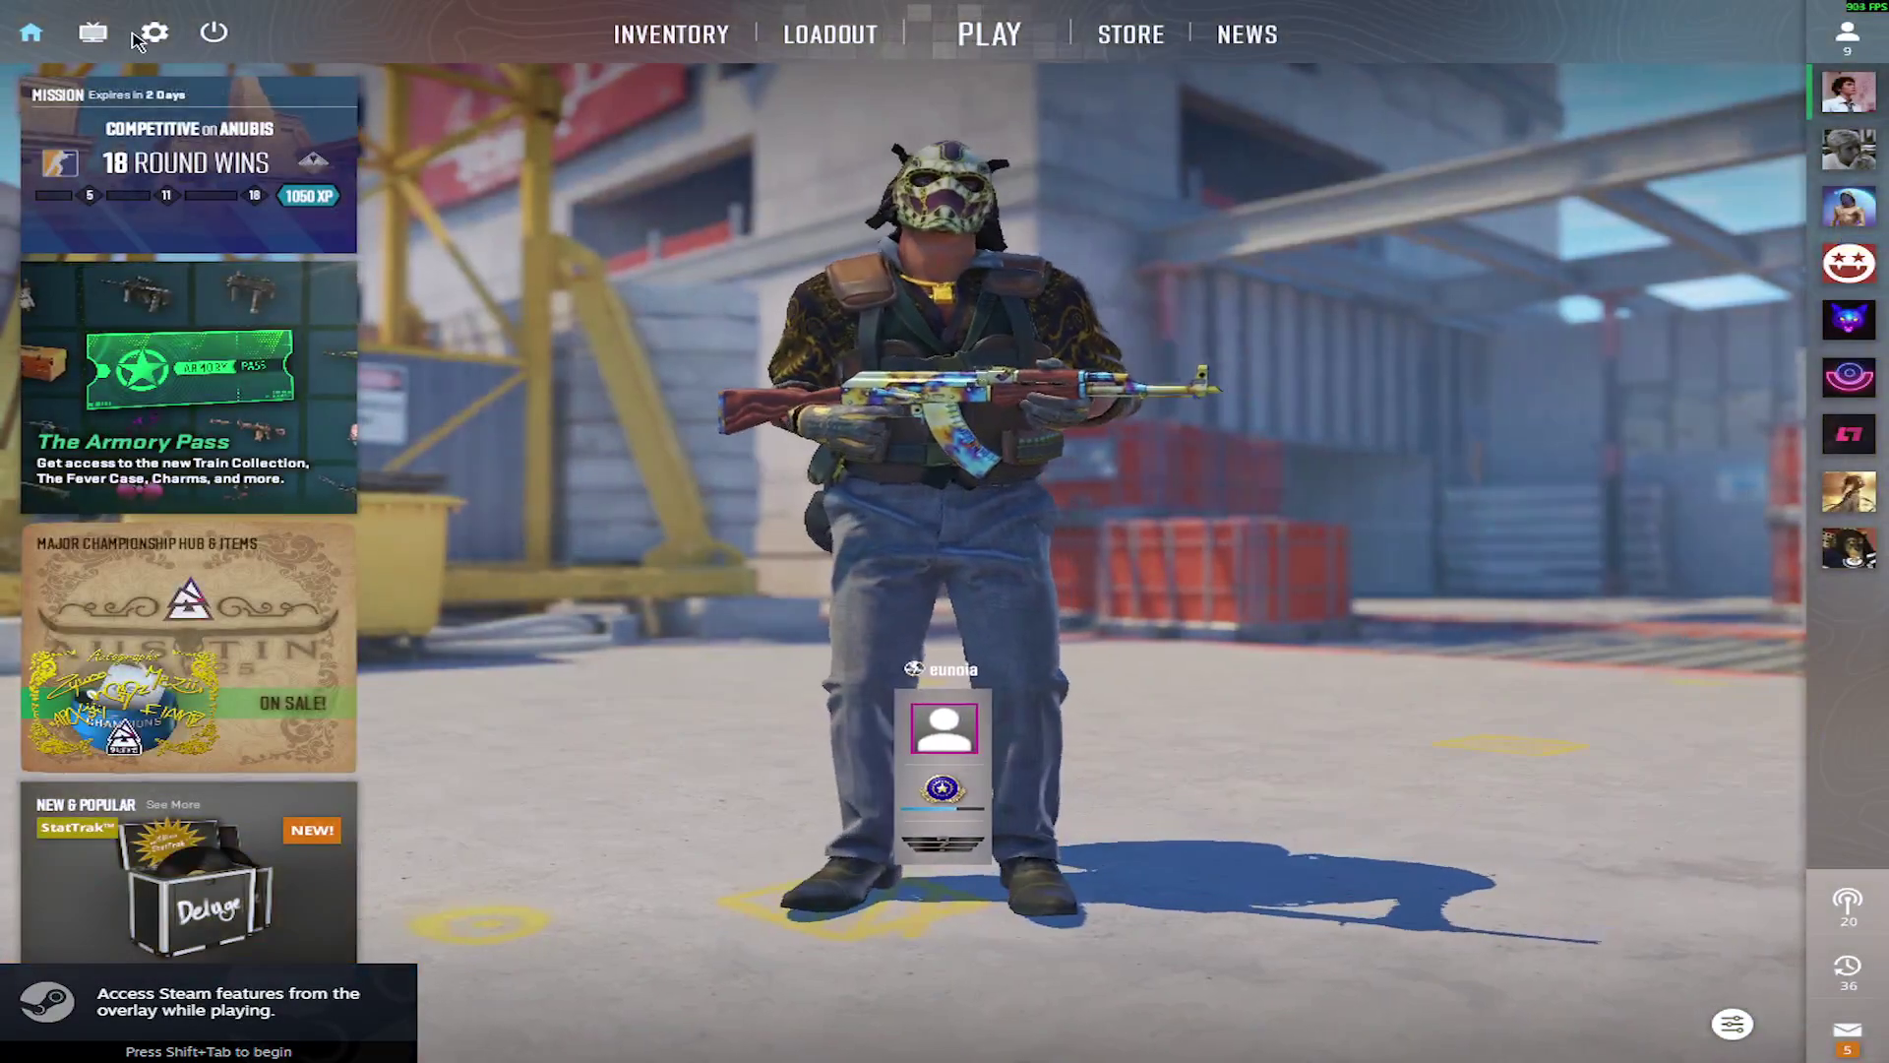
Look through Counter-Strike 2's Video and Advanced Video settings, then return to the Home screen.
left_click(154, 32)
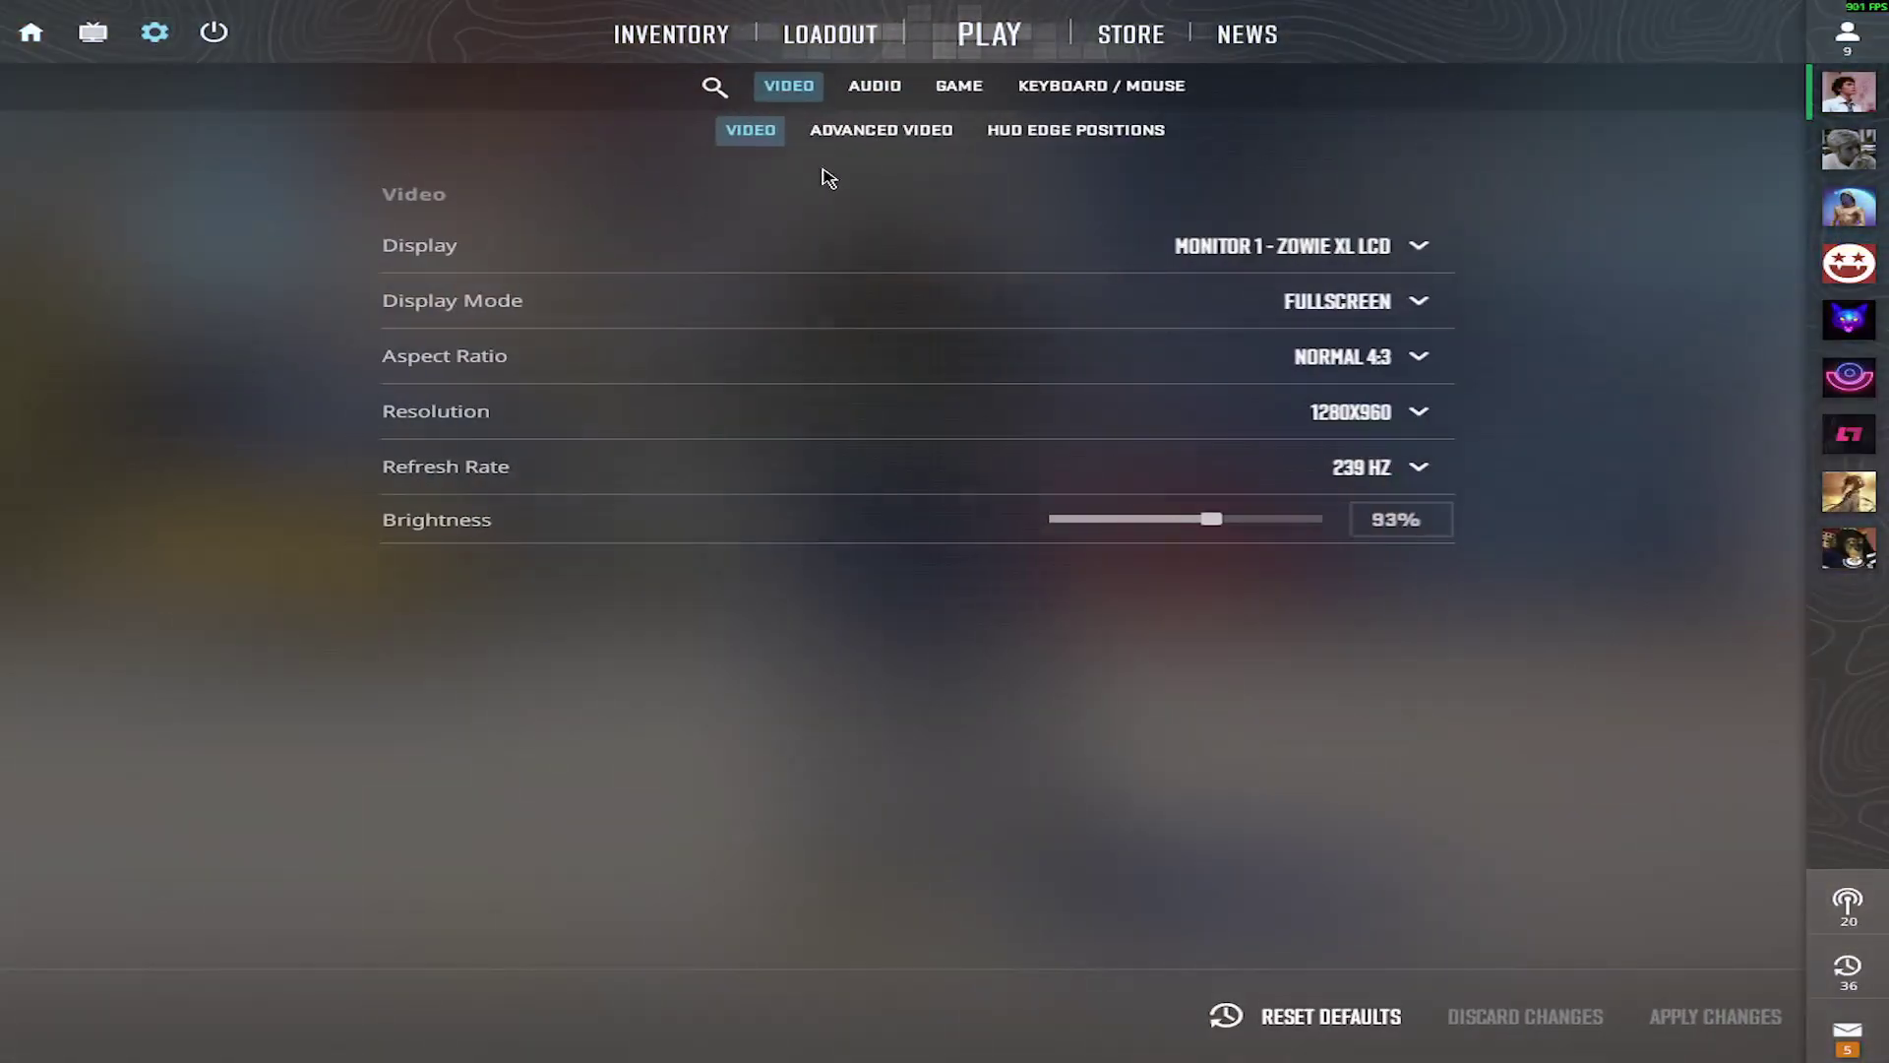
left_click(861, 138)
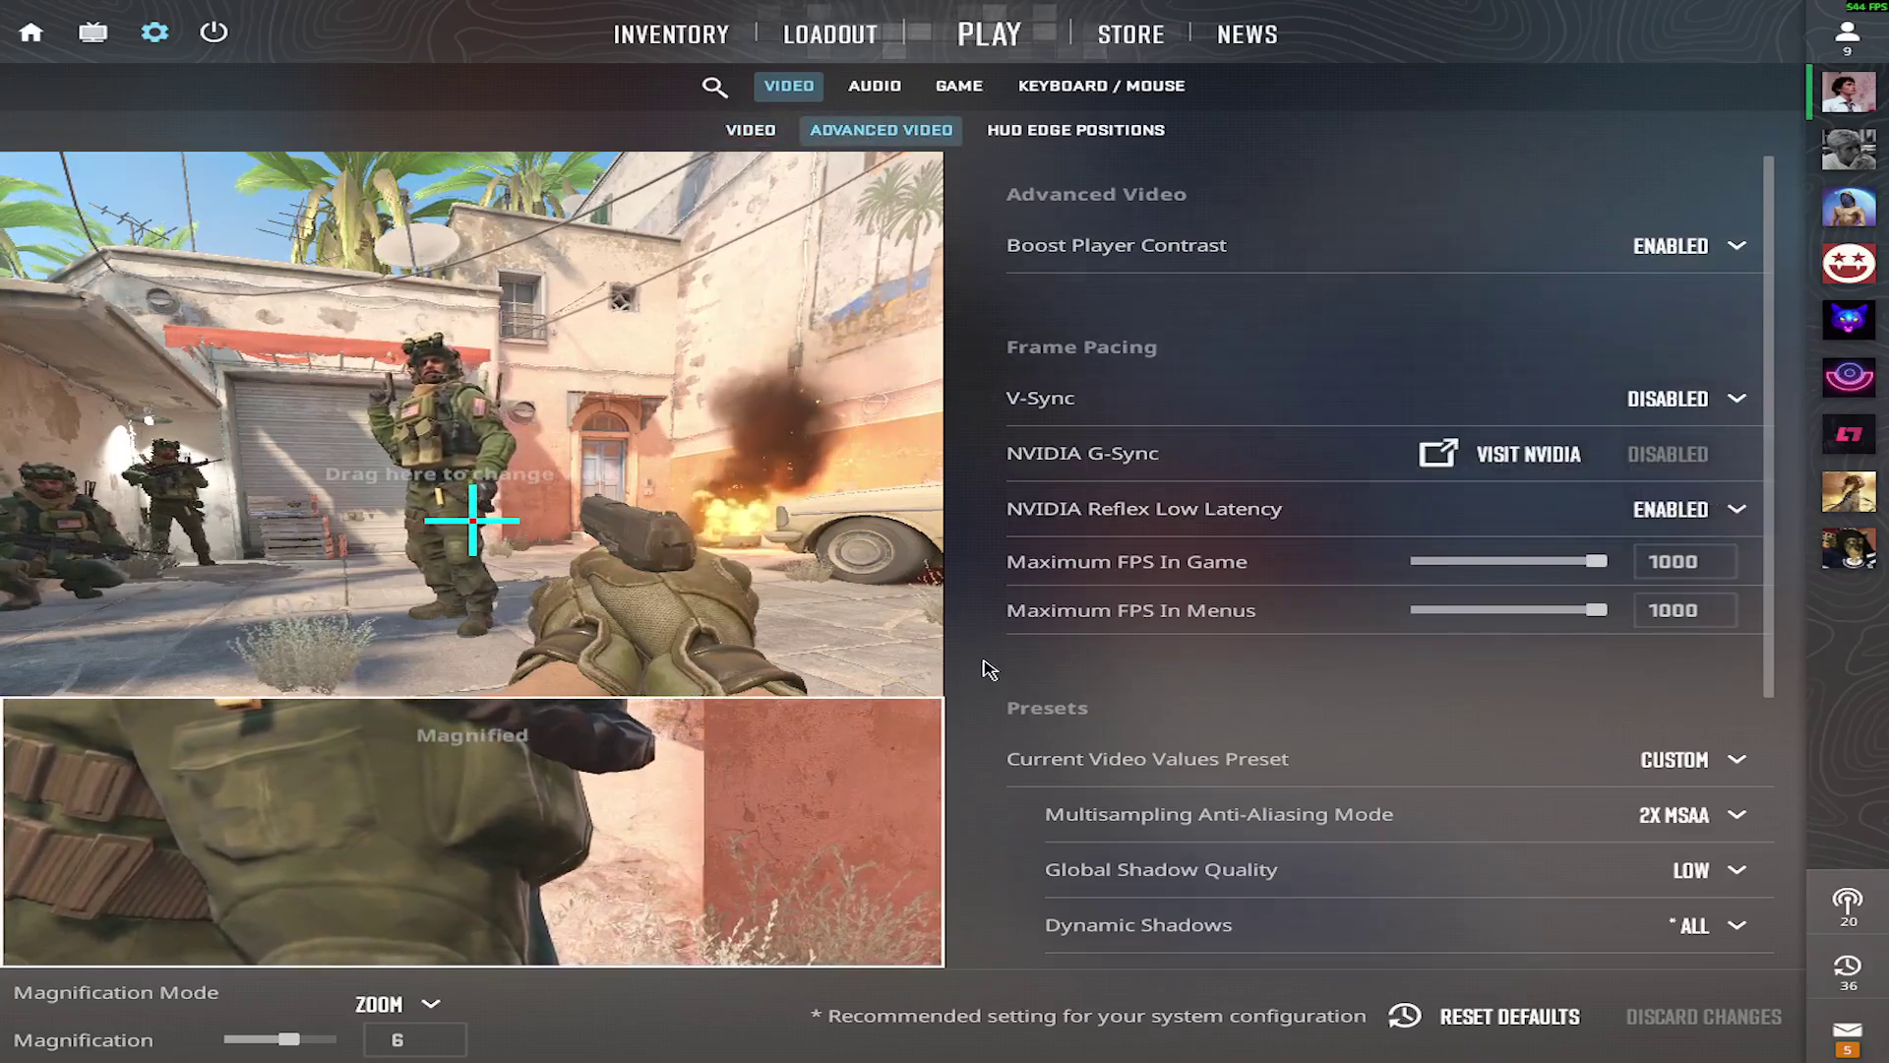
scroll(1097, 659, "down", 1)
scroll(1097, 659, "down", 3)
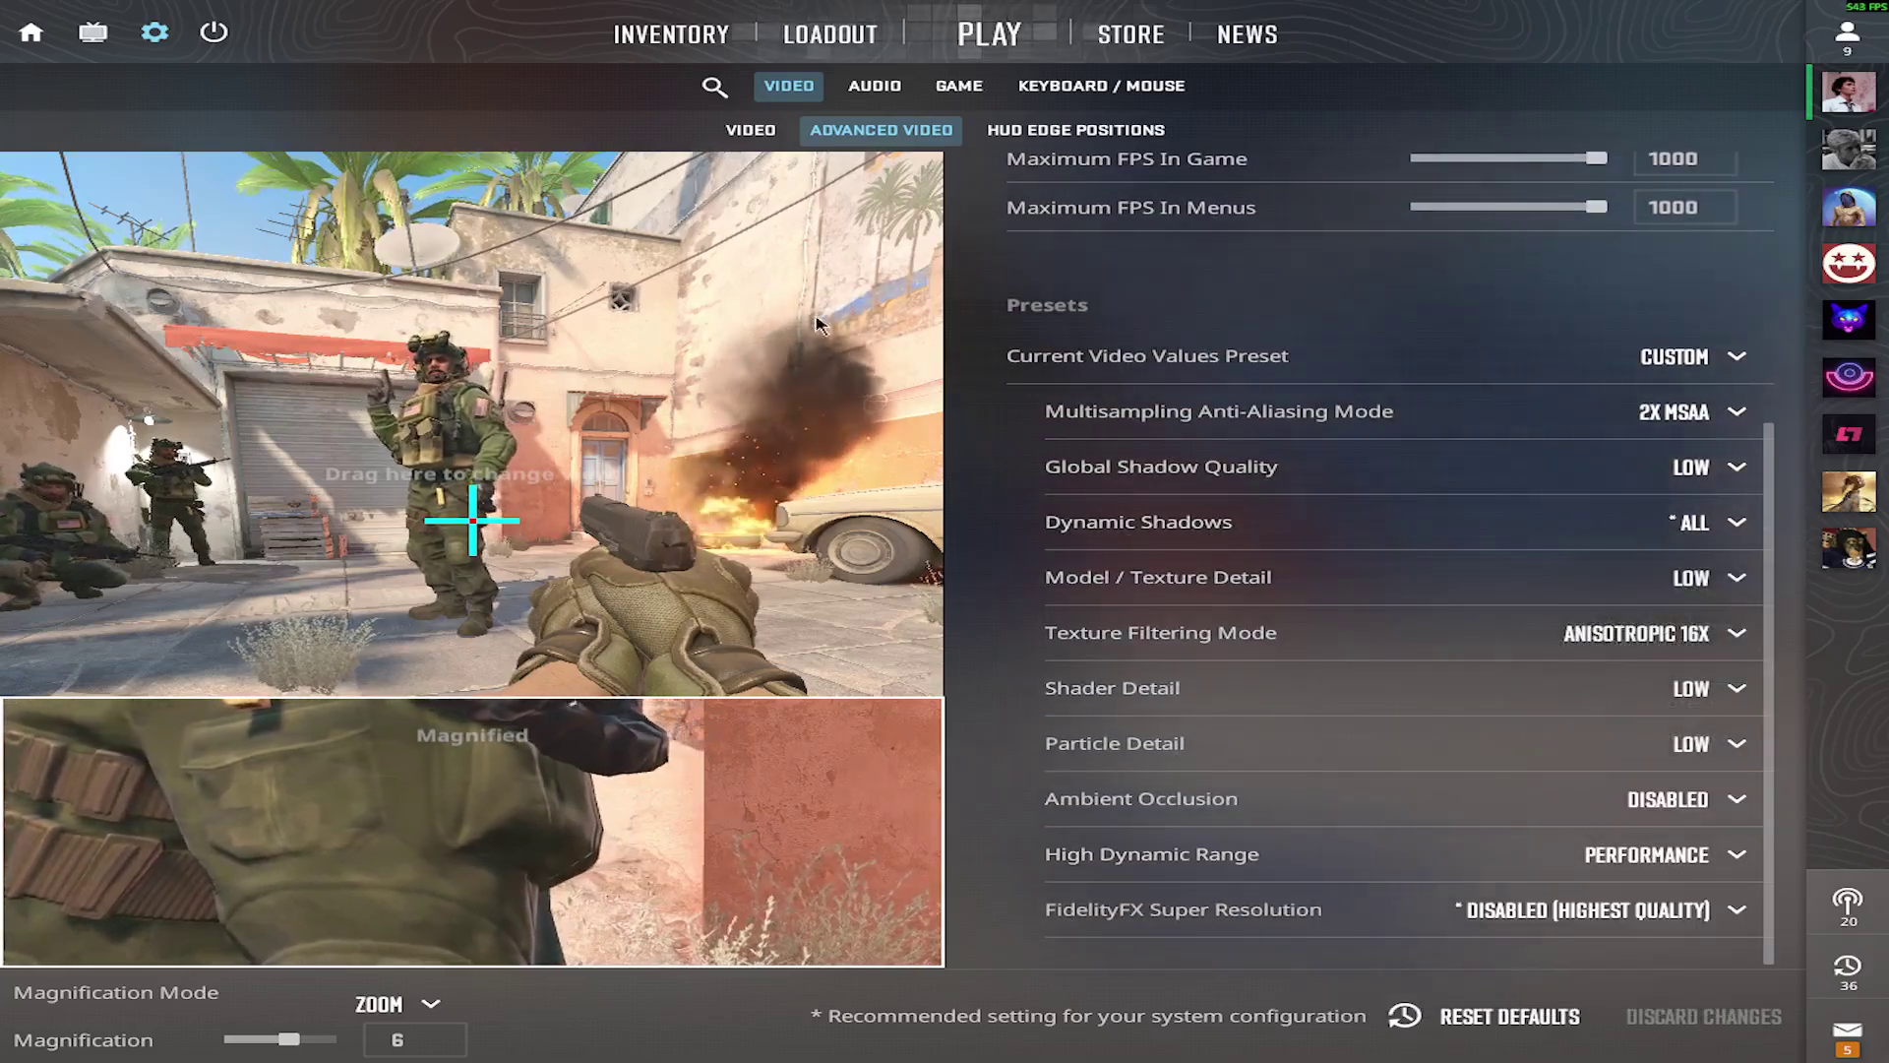
left_click(751, 130)
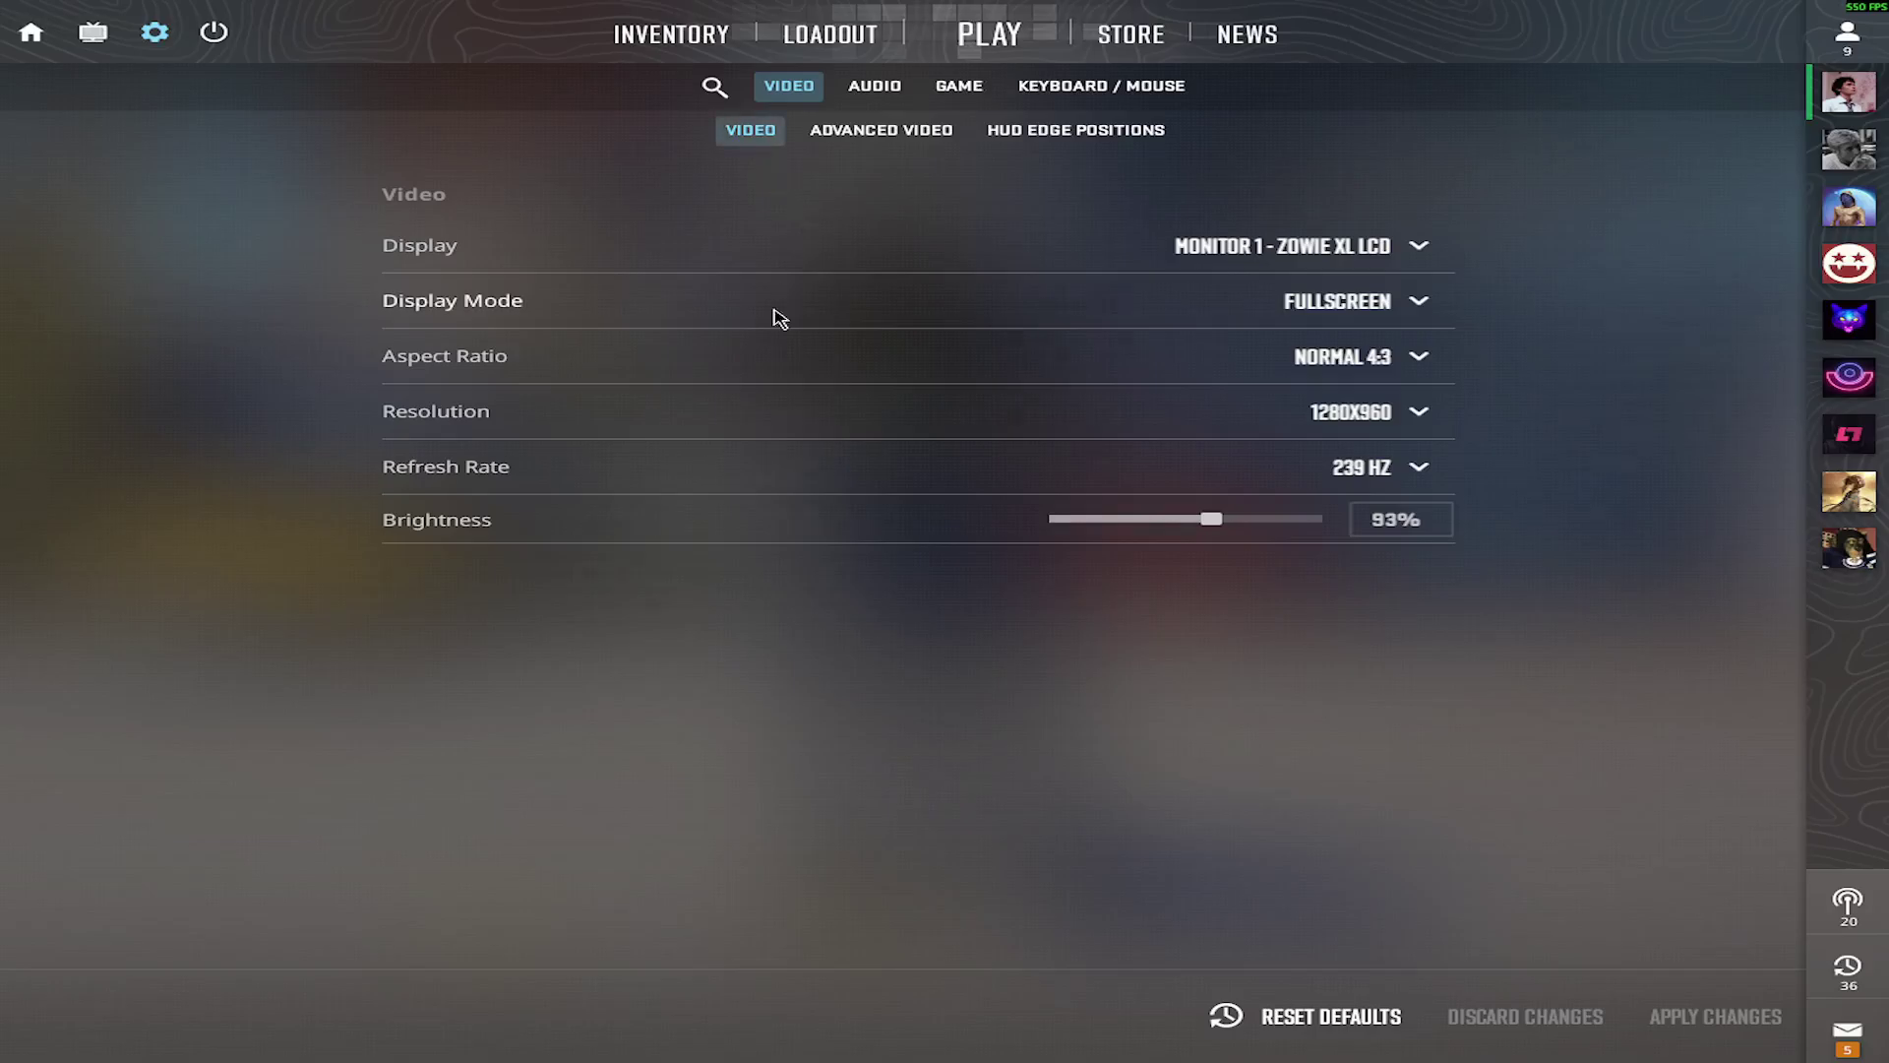
left_click(836, 131)
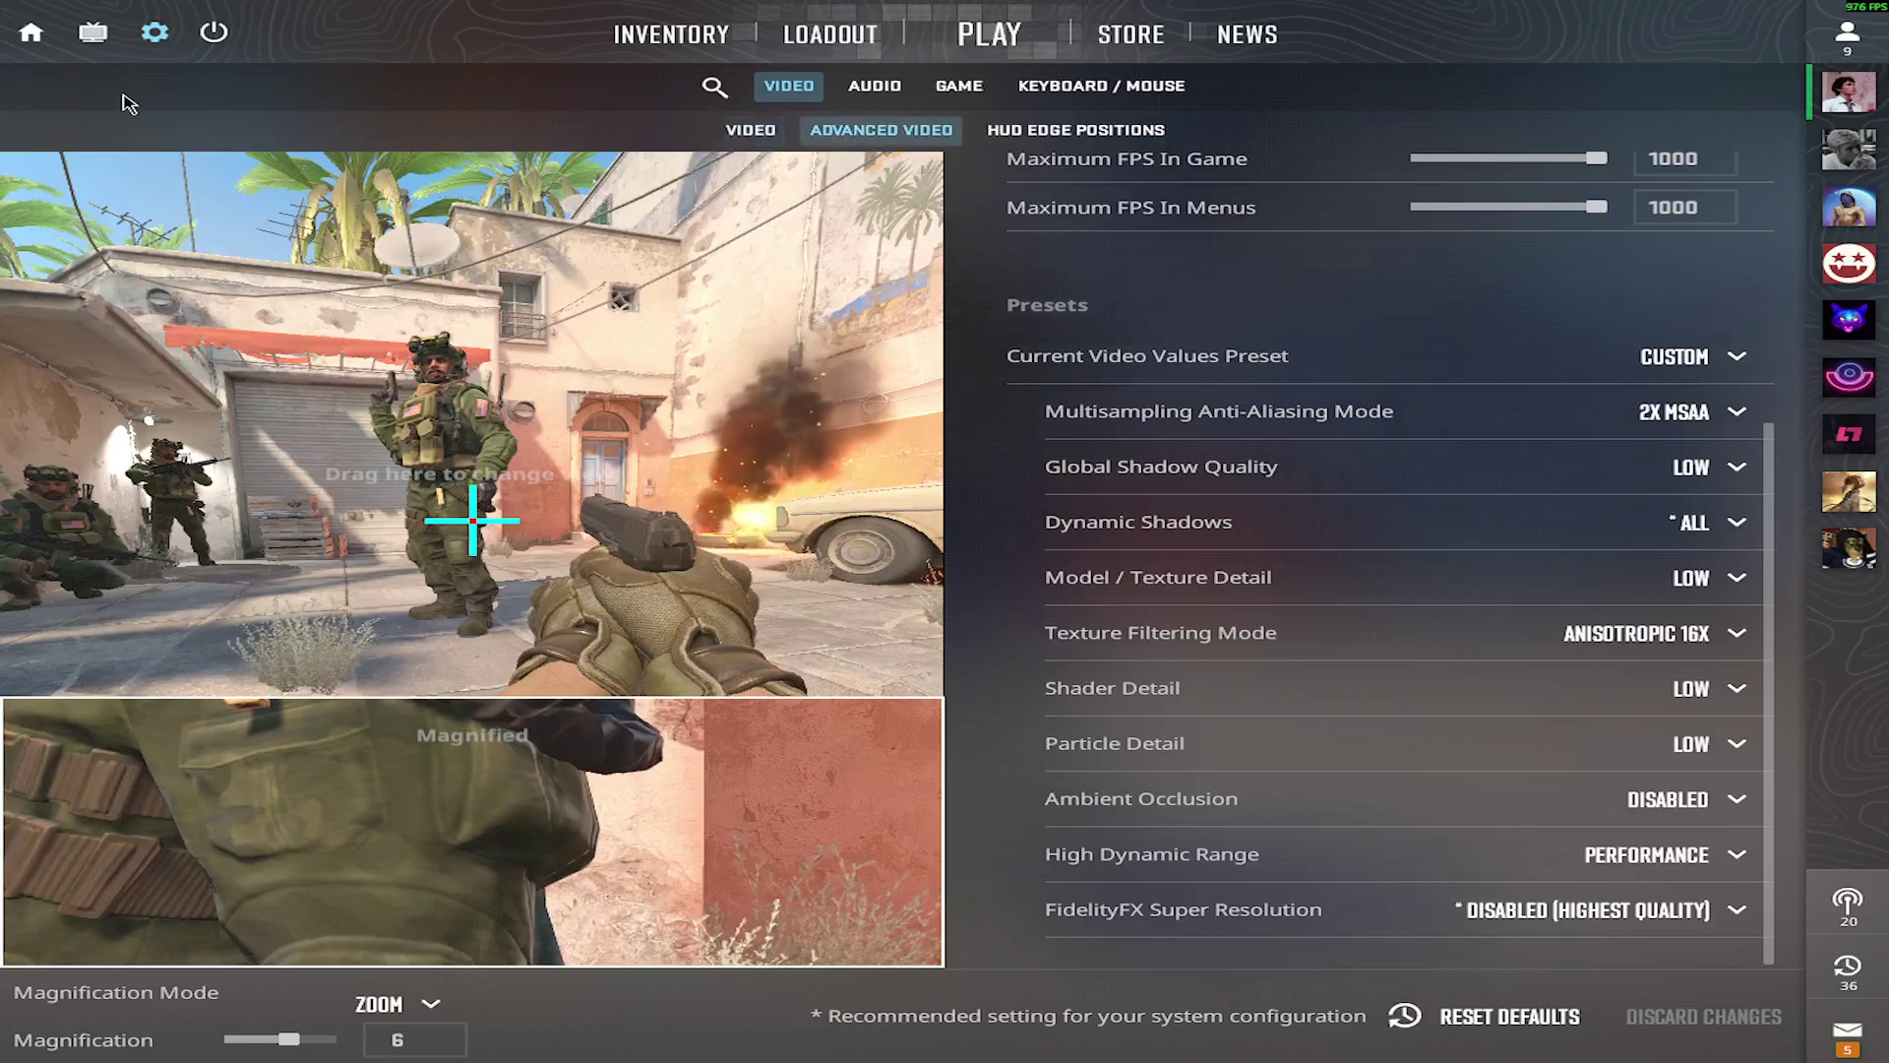
left_click(31, 31)
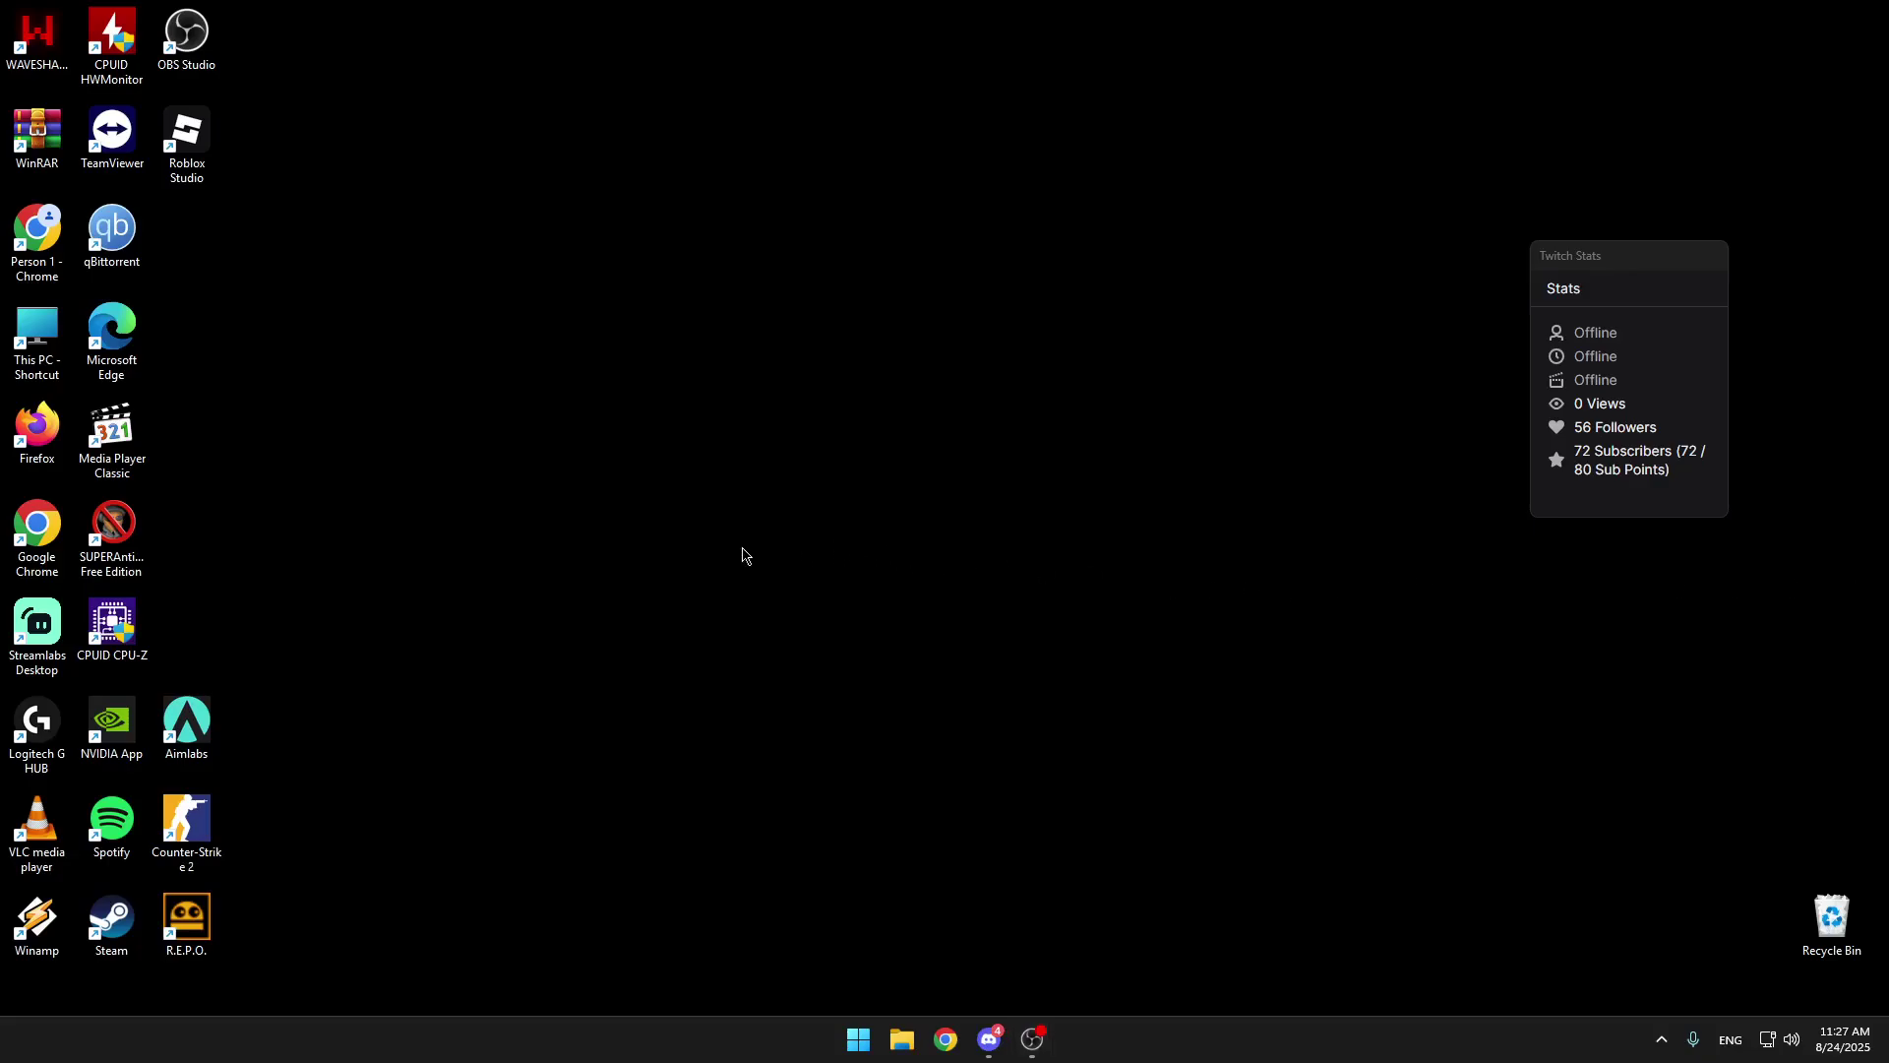
Open NVIDIA Control Panel's Adjust desktop size and position page for Full-screen GPU scaling with override.
right_click(746, 544)
left_click(771, 685)
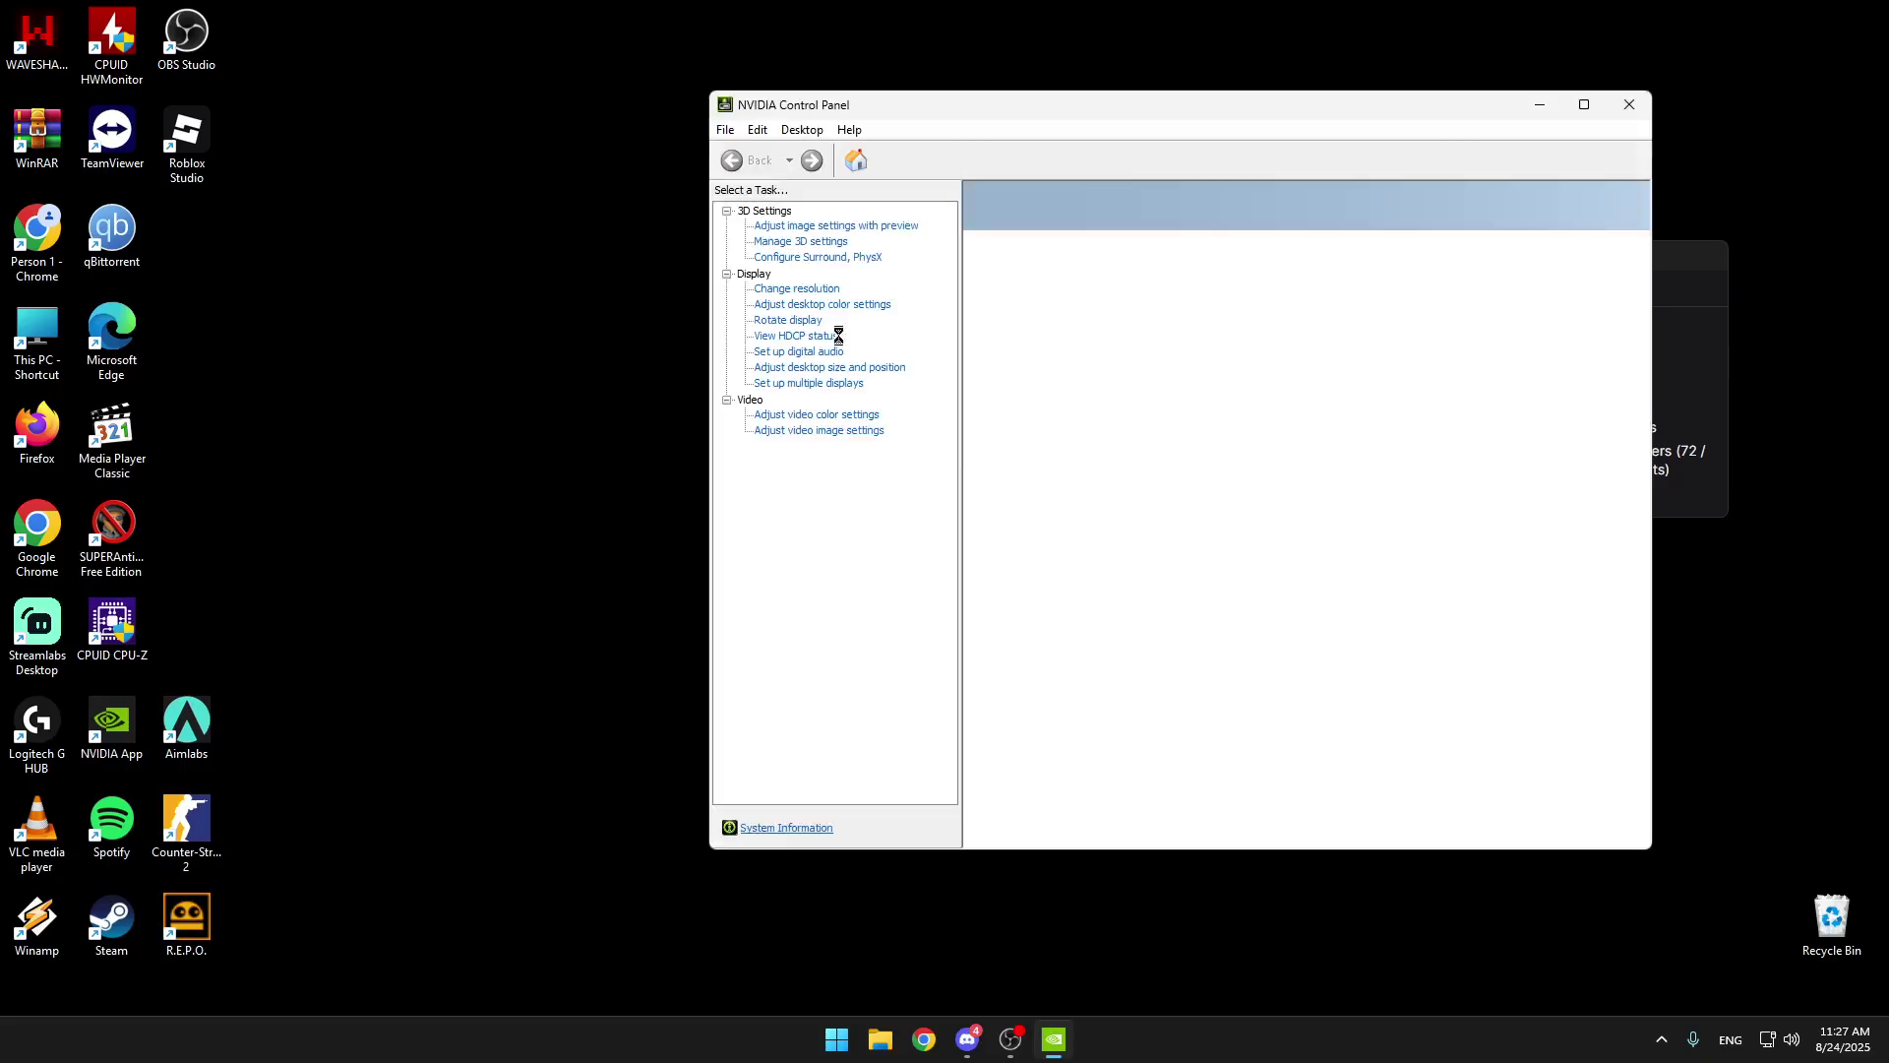
left_click(830, 366)
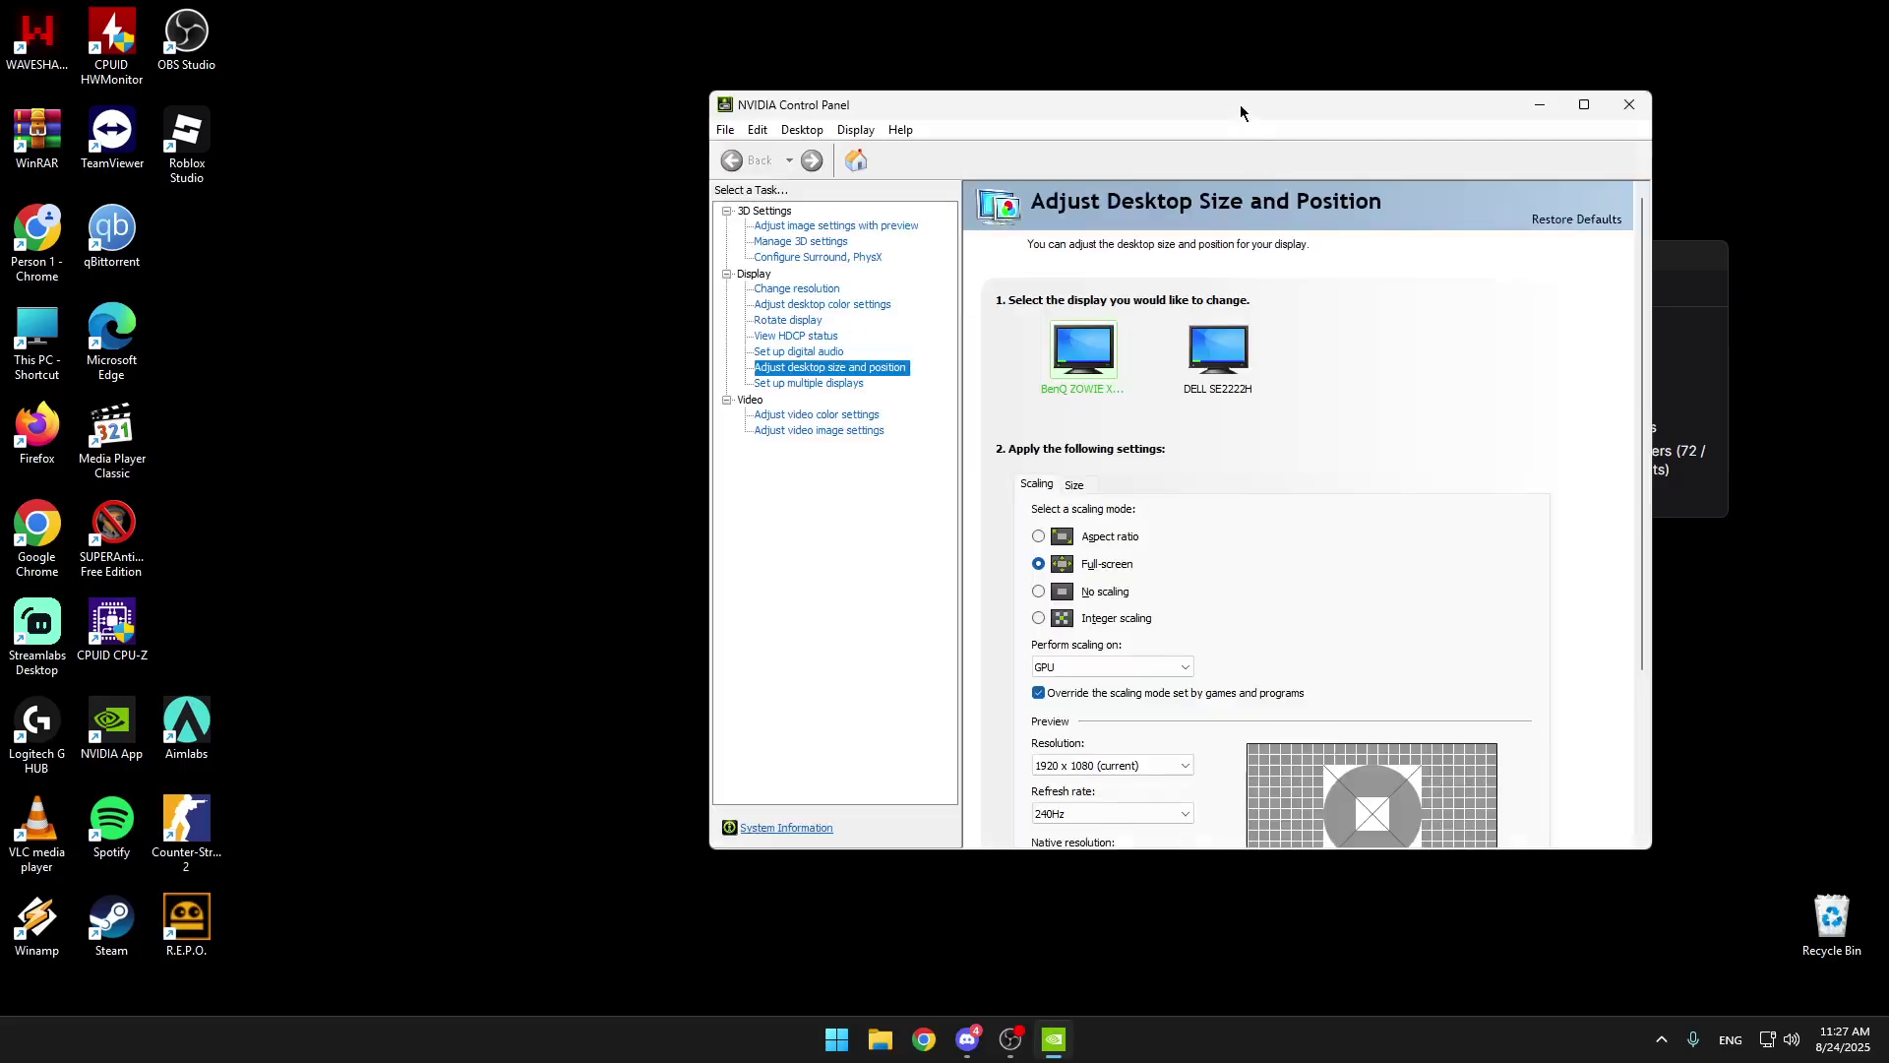
left_click_drag(1239, 105, 1136, 118)
scroll(1096, 442, "down", 2)
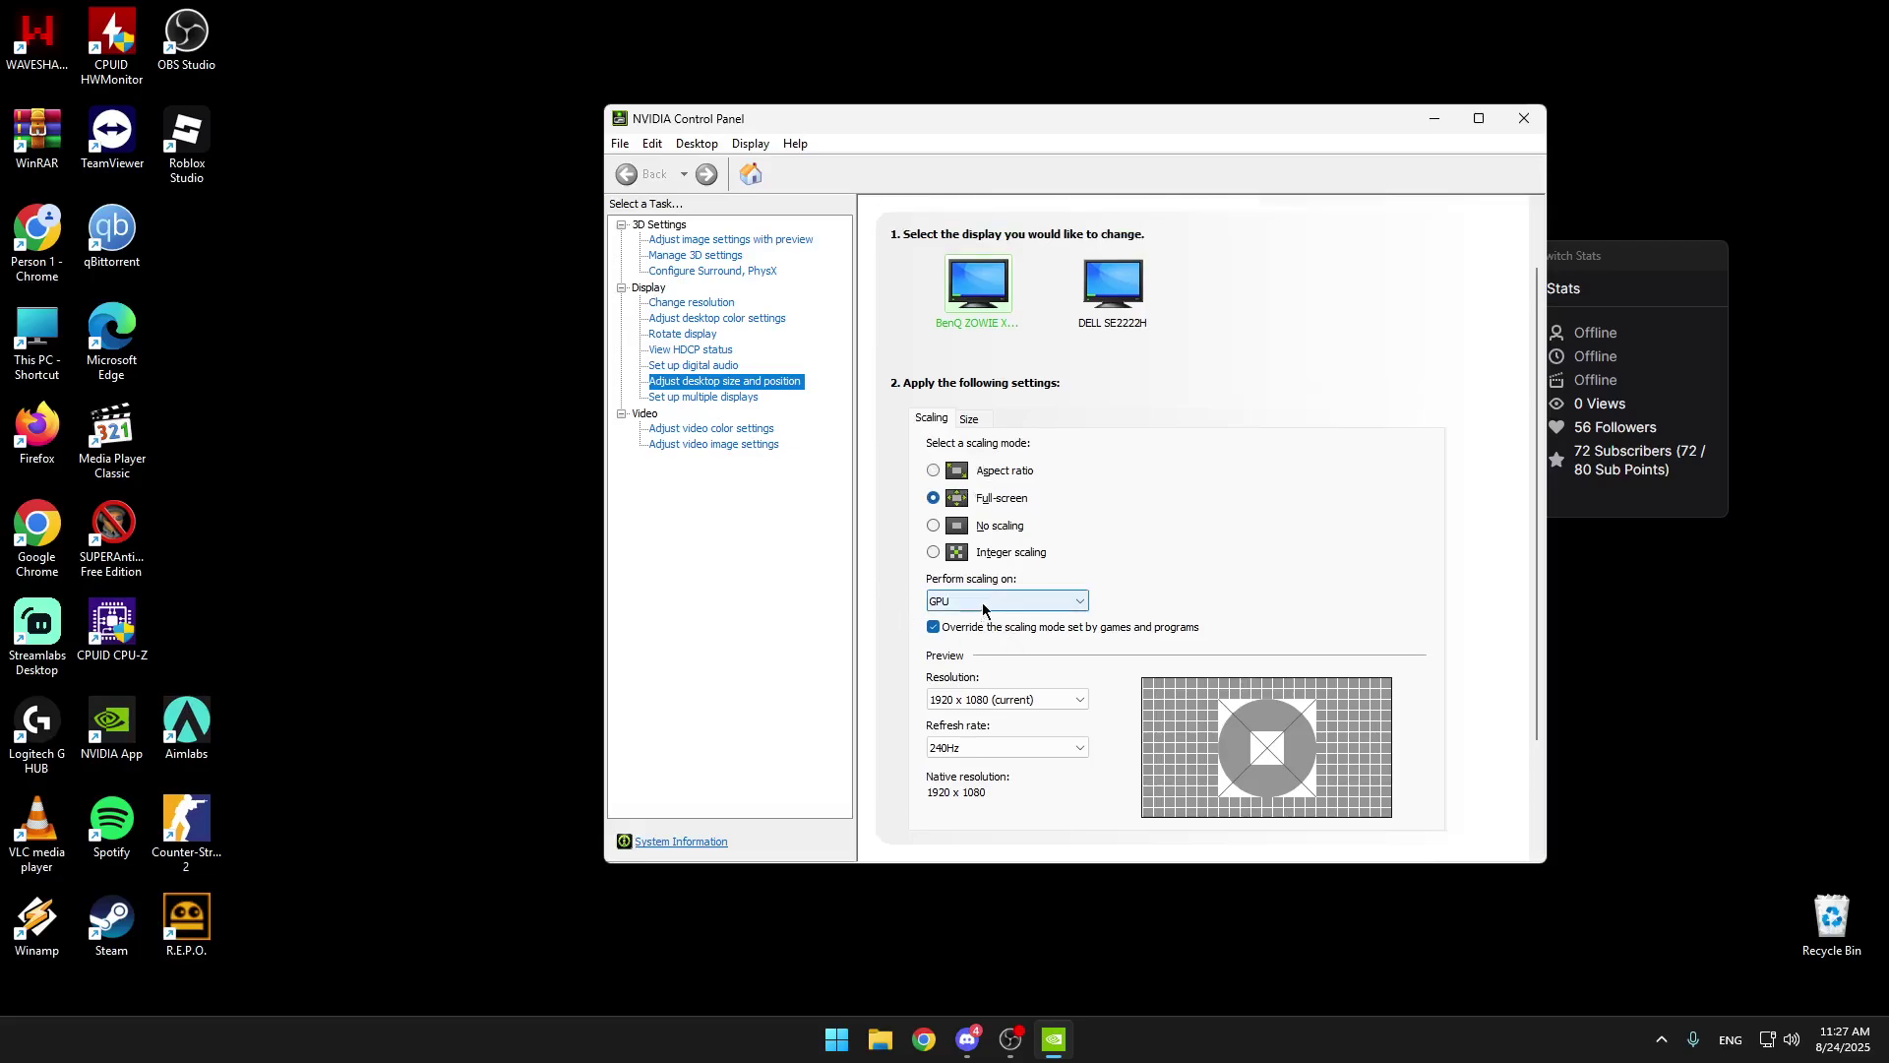
scroll(1004, 606, "down", 1)
scroll(1007, 604, "down", 1)
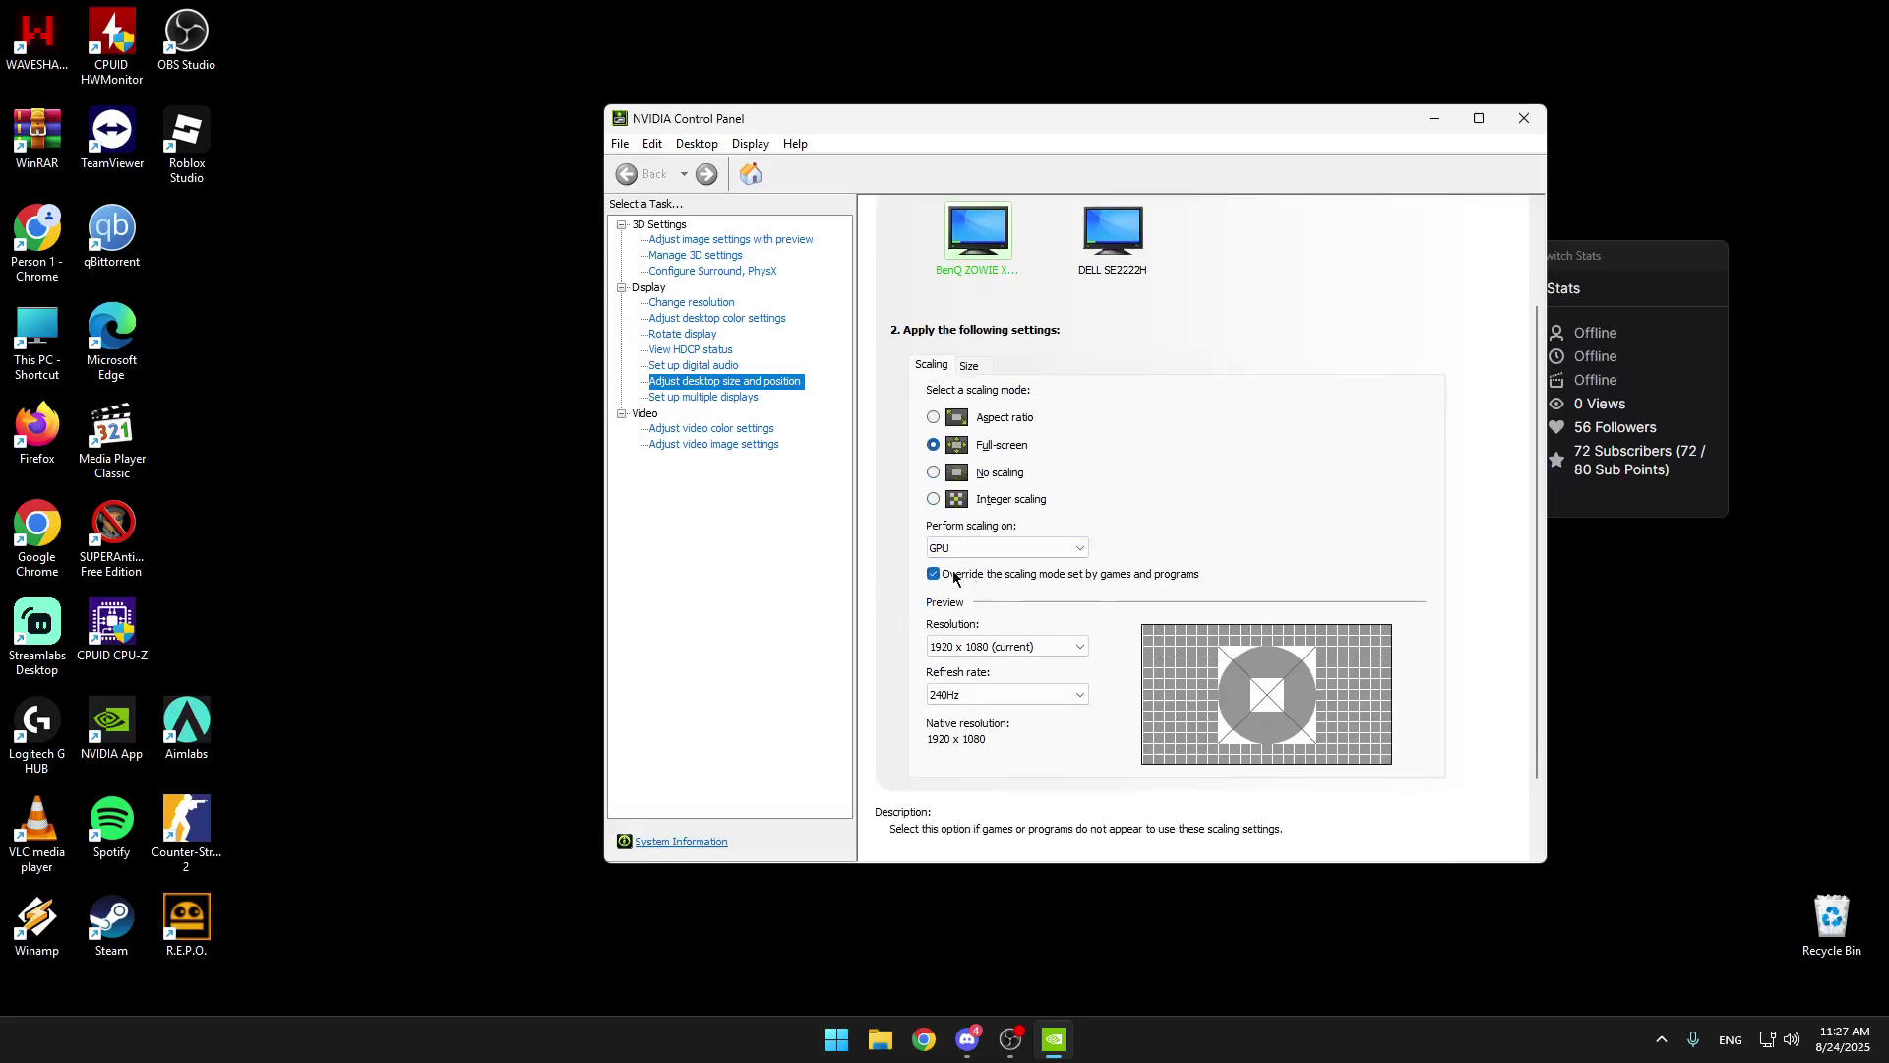
scroll(1068, 597, "down", 2)
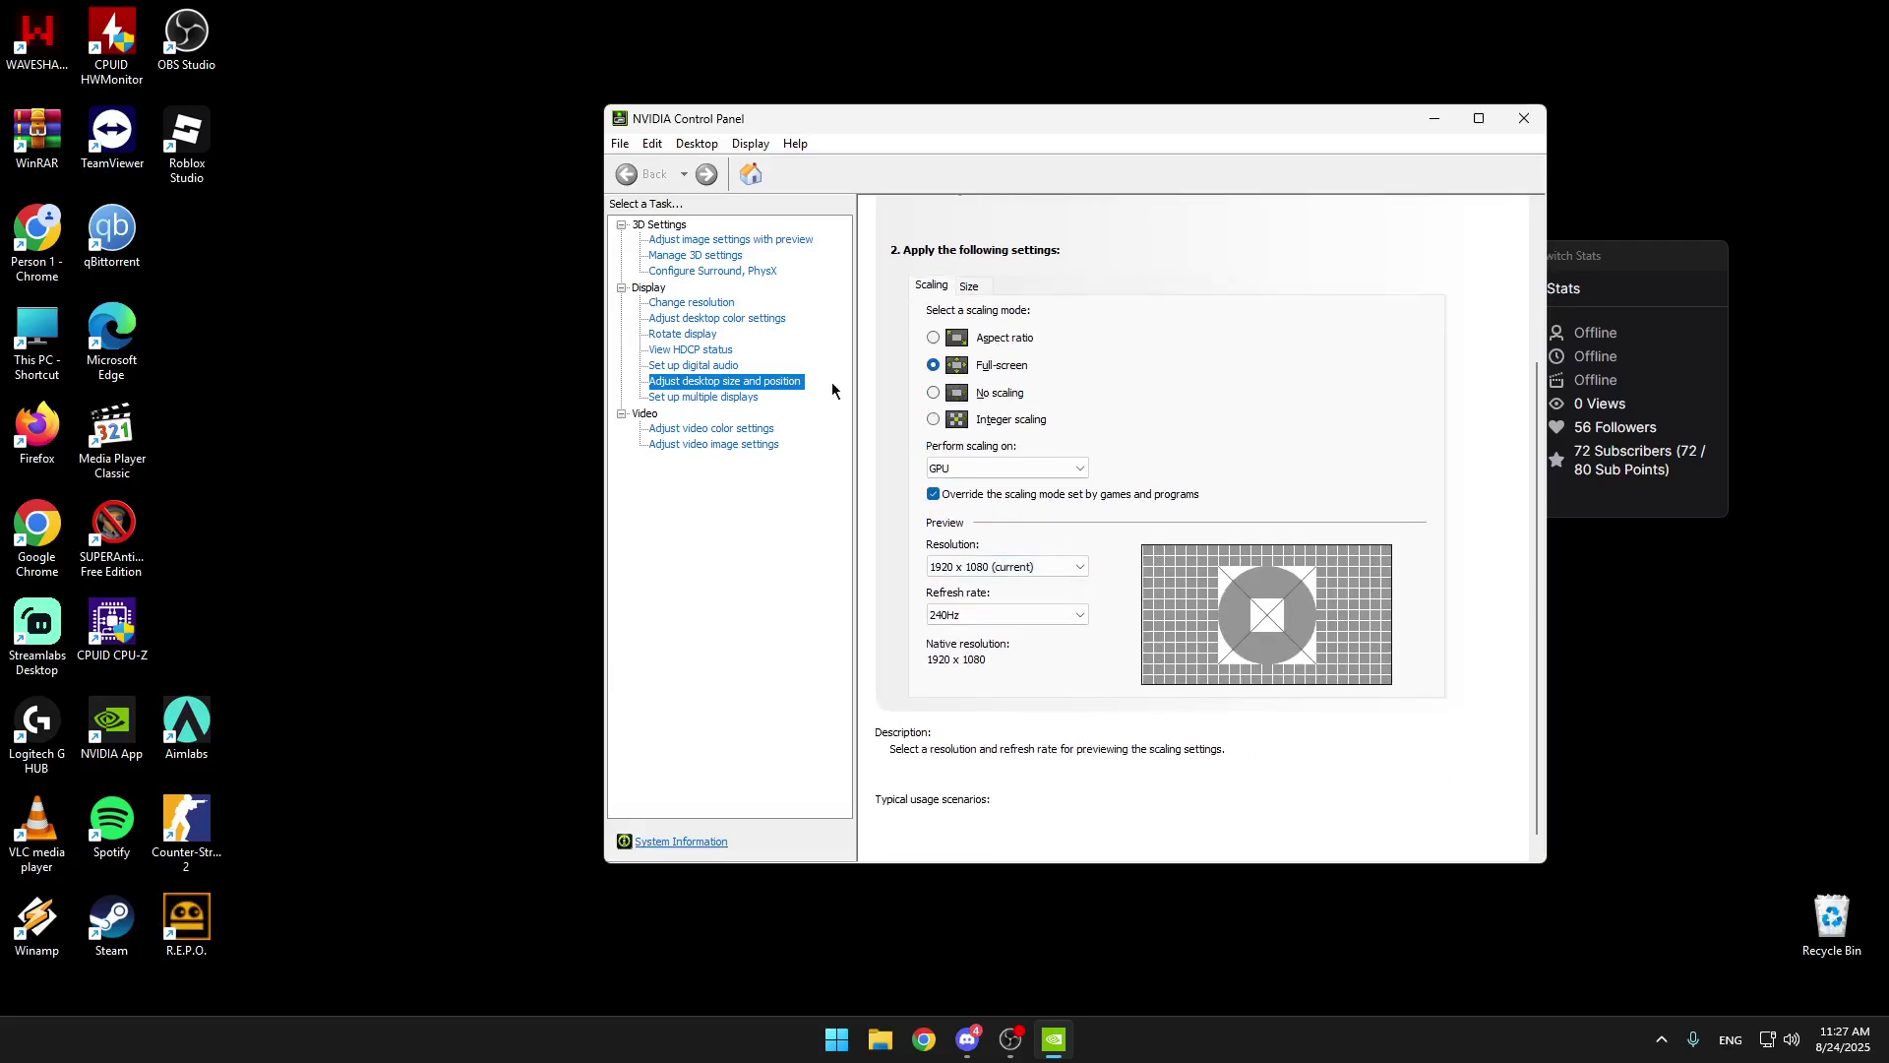
Scroll through the Manage 3D settings list, then view Adjust image settings with preview.
left_click(672, 256)
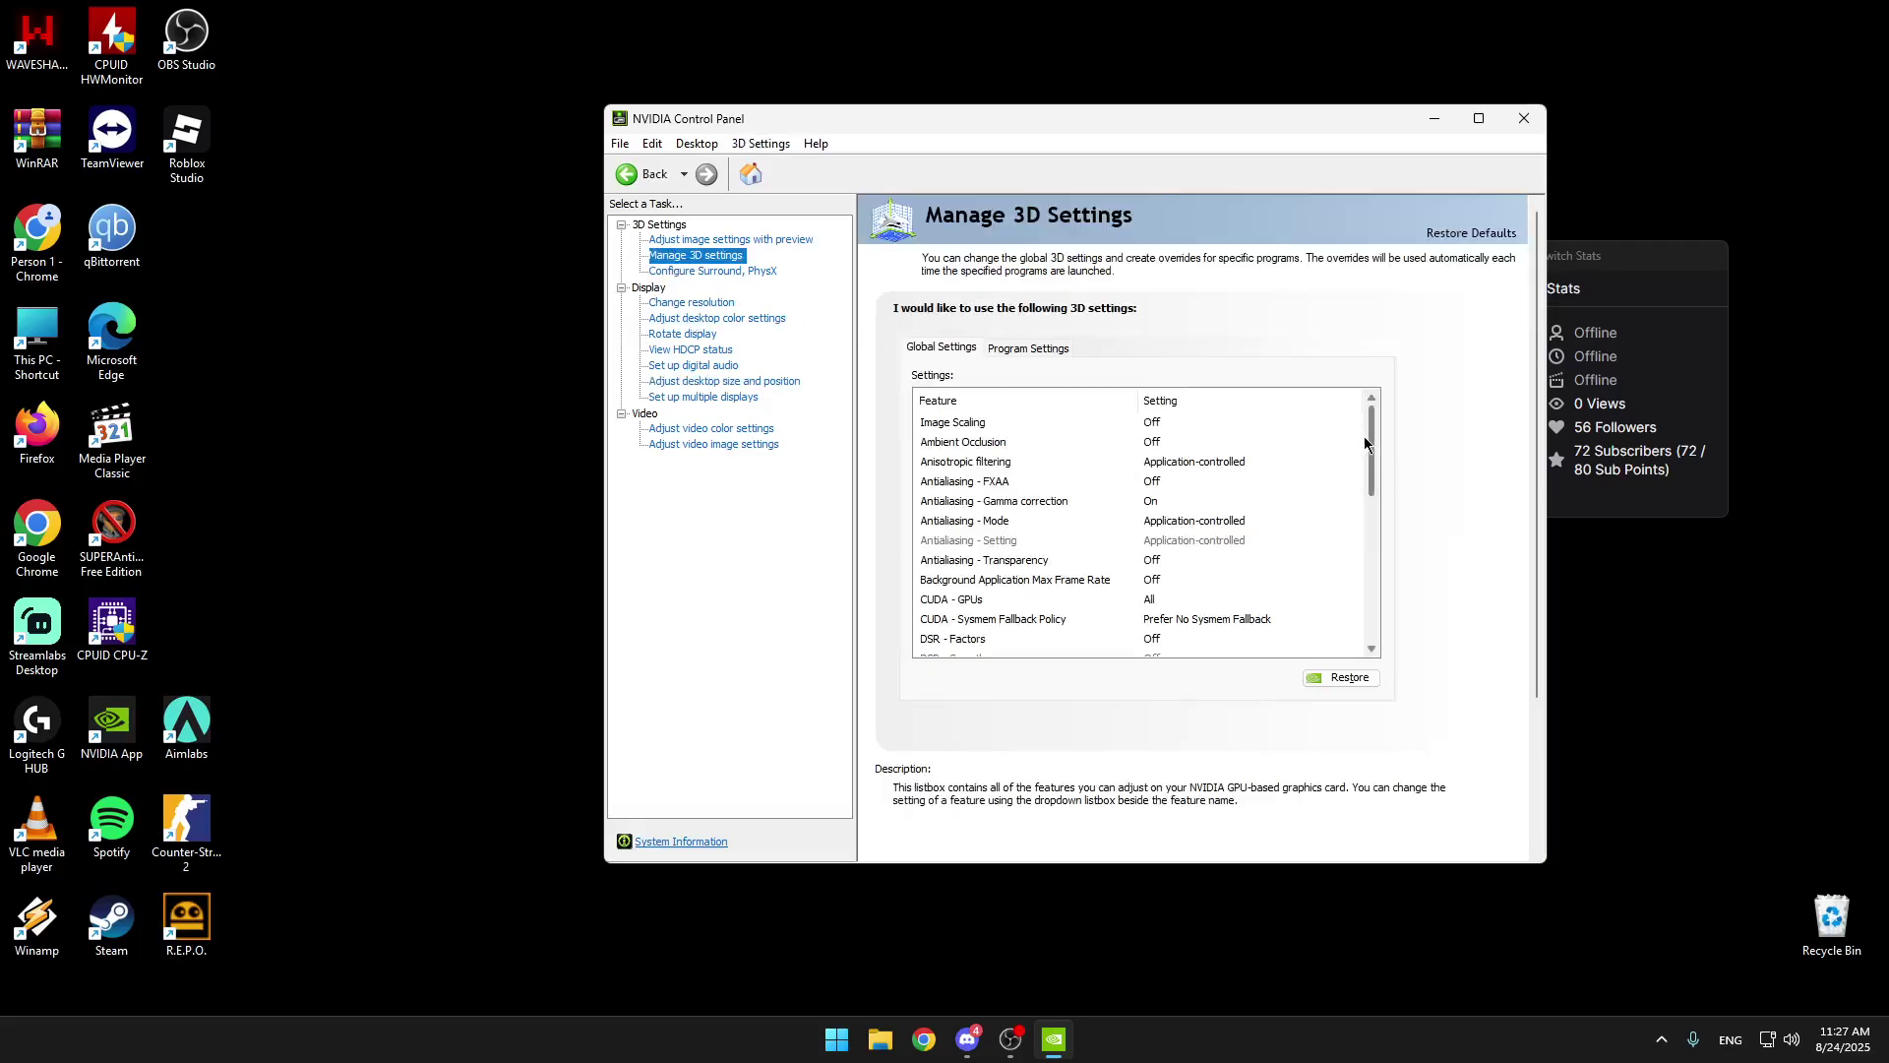
left_click_drag(1367, 463, 1360, 494)
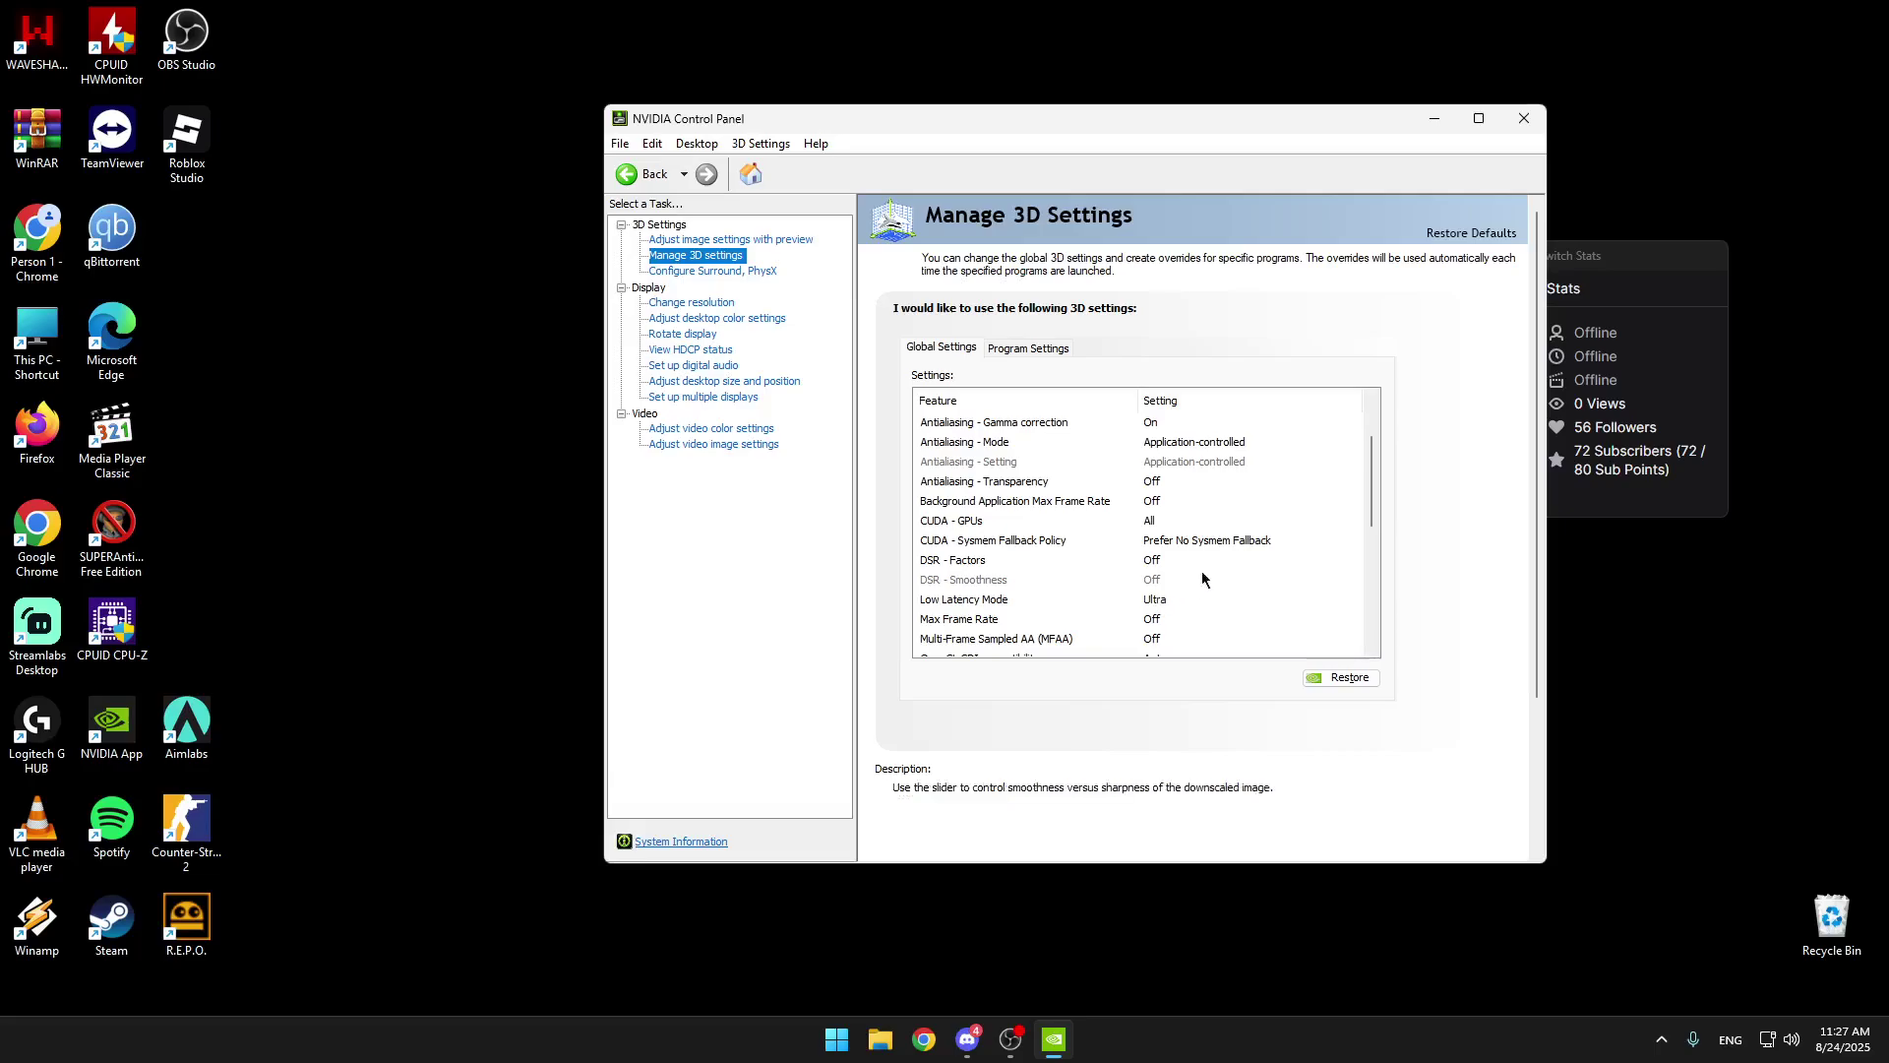
left_click_drag(1368, 495, 1368, 608)
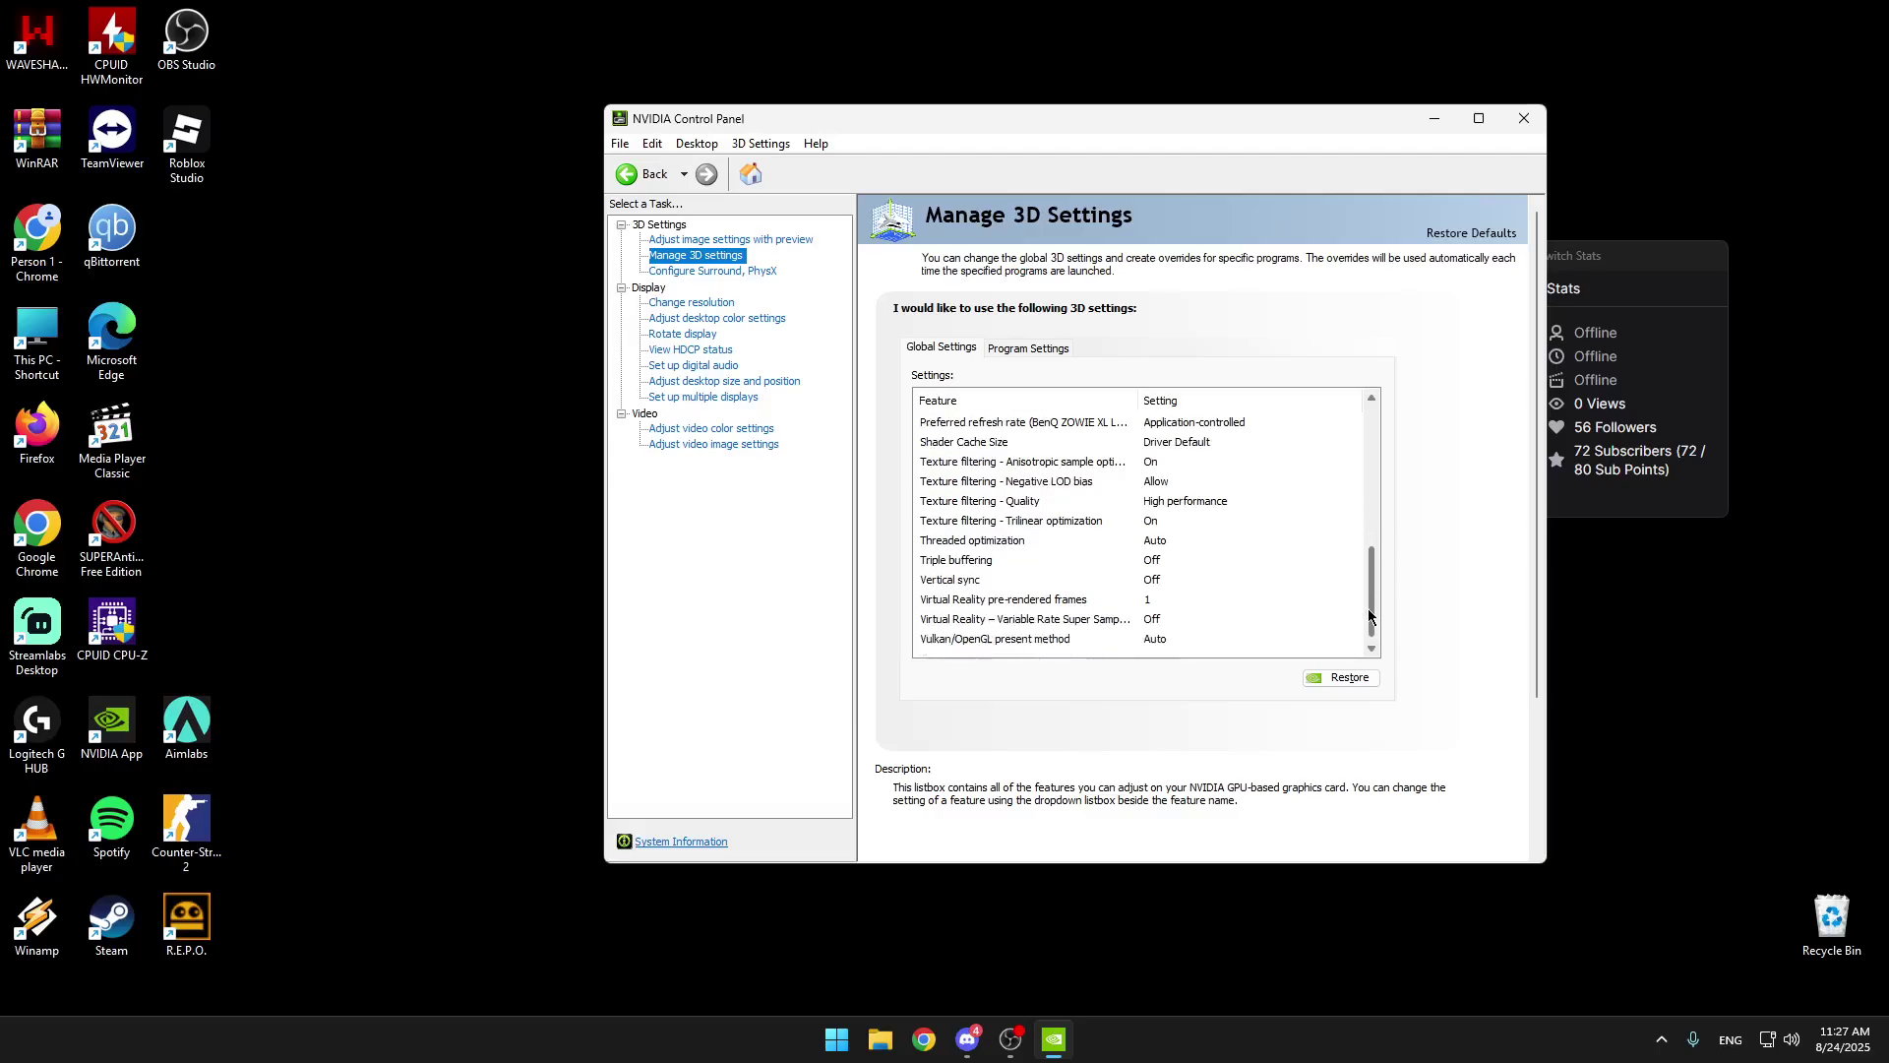
left_click(733, 240)
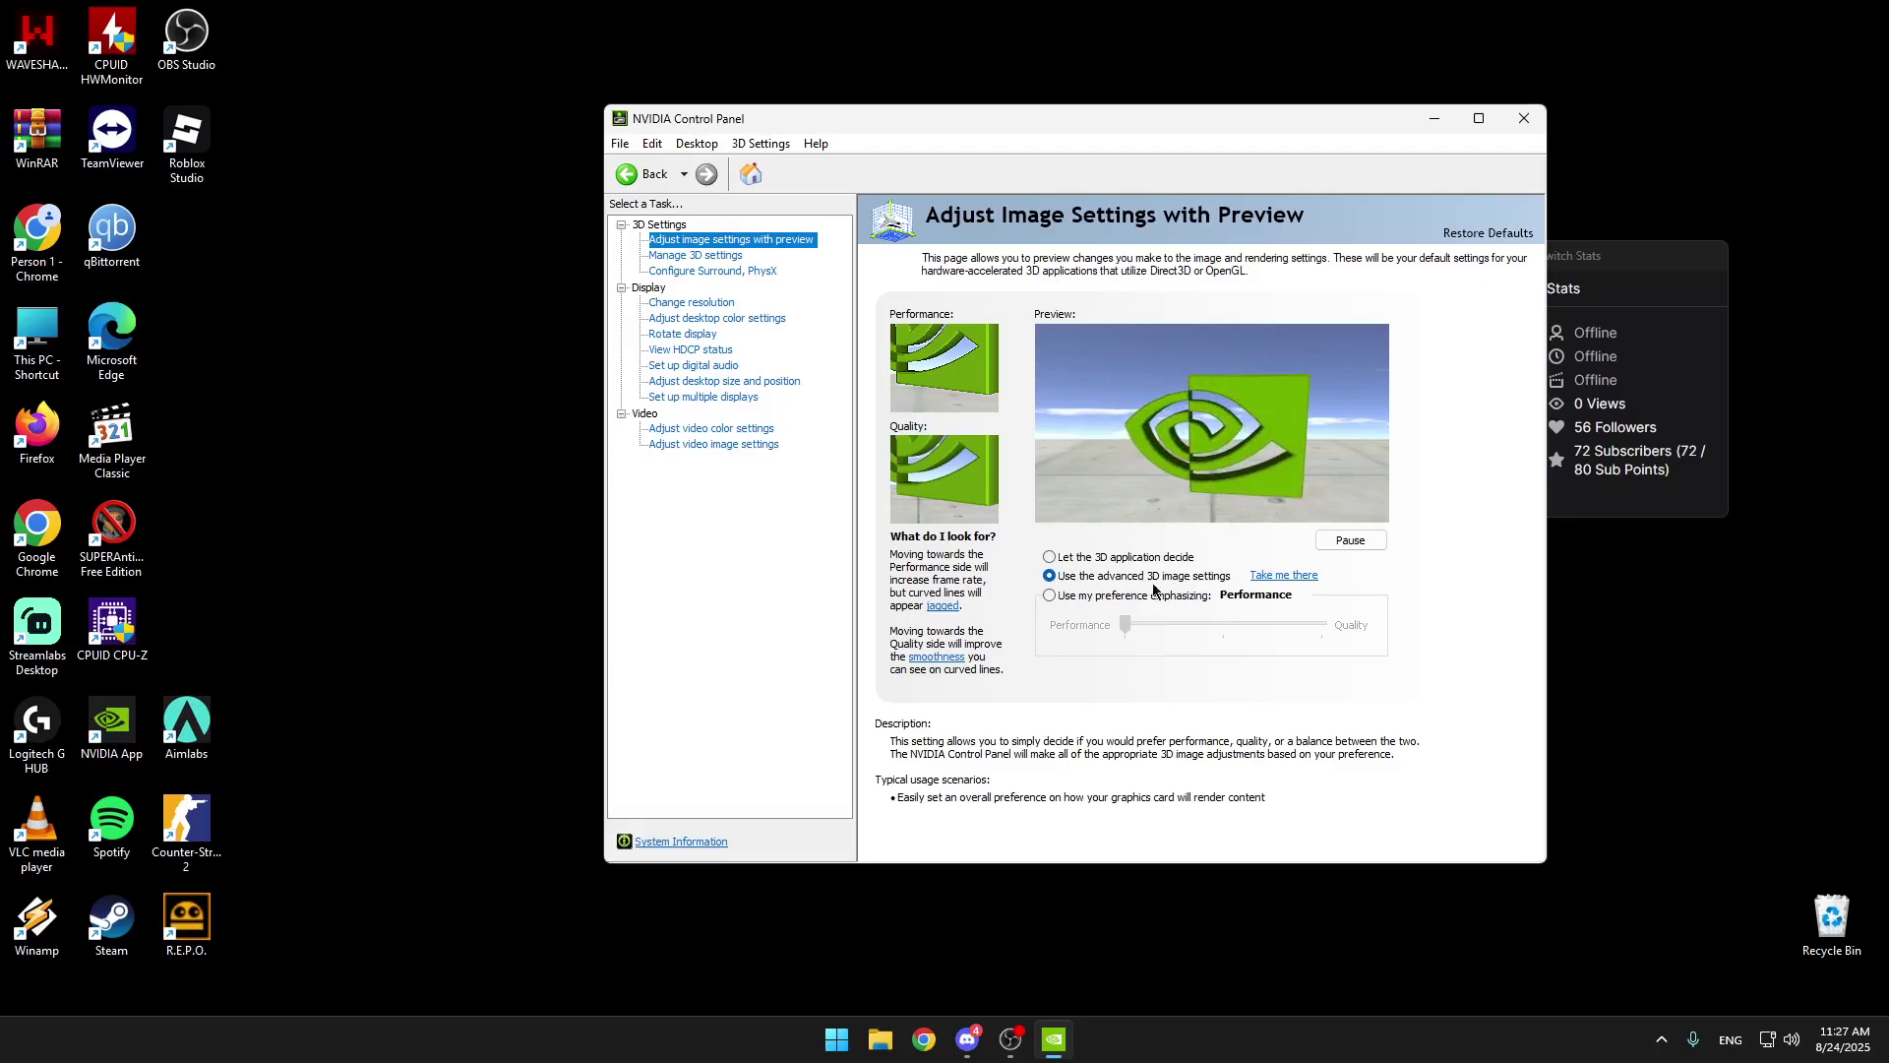
left_click(711, 381)
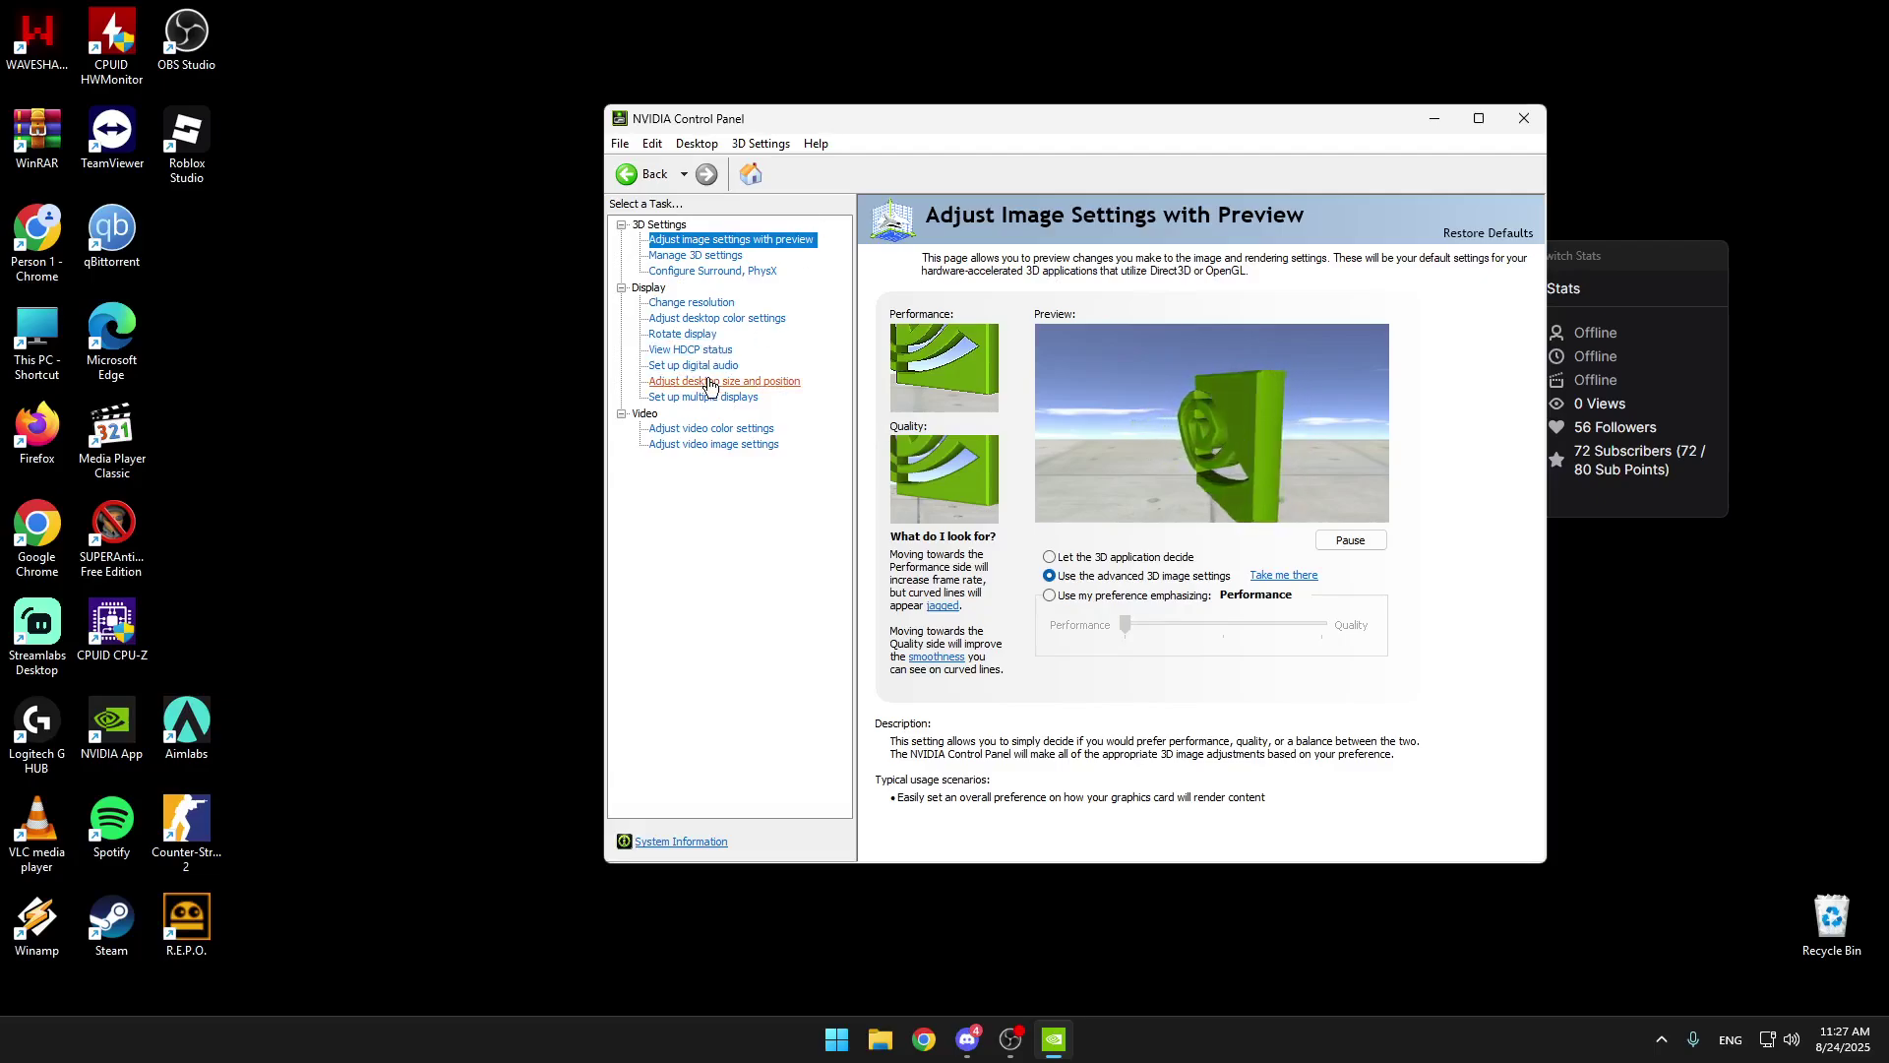
Close NVIDIA Control Panel and check that Personalization > Dynamic Lighting is Off.
left_click(1523, 118)
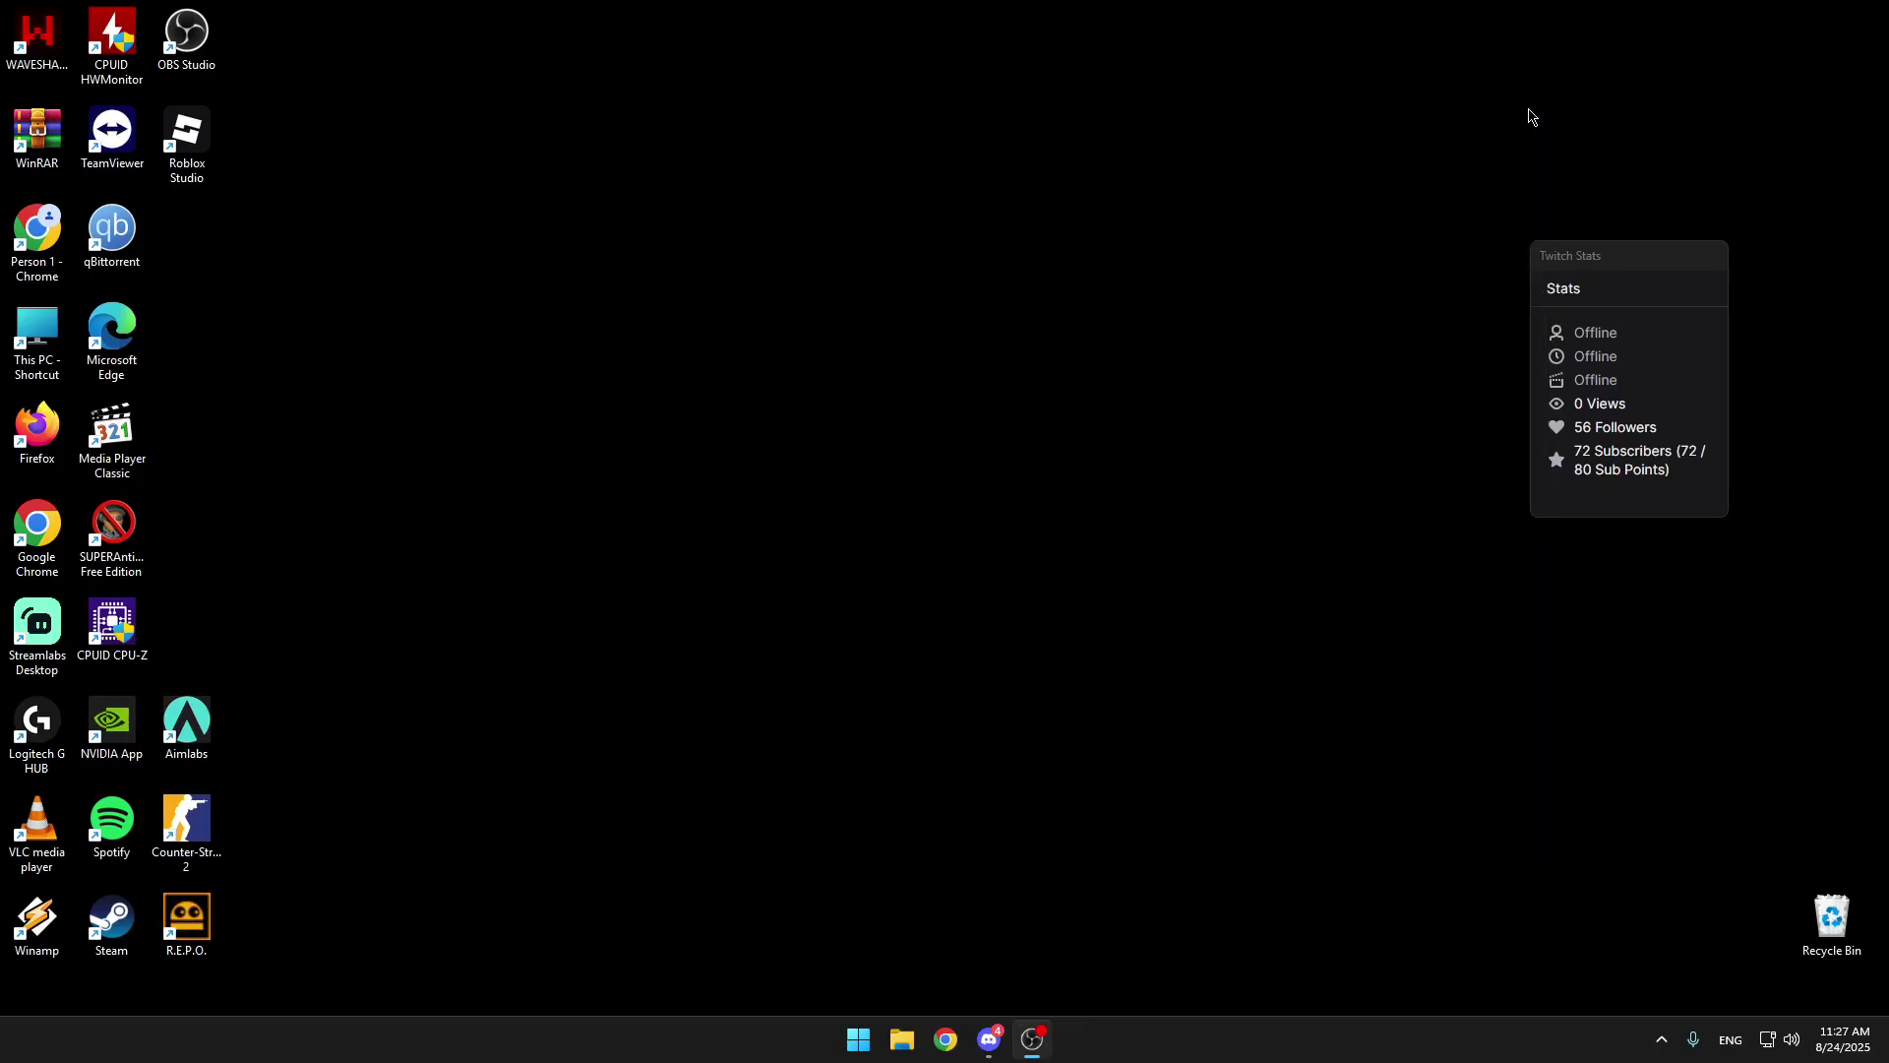
left_click(846, 1028)
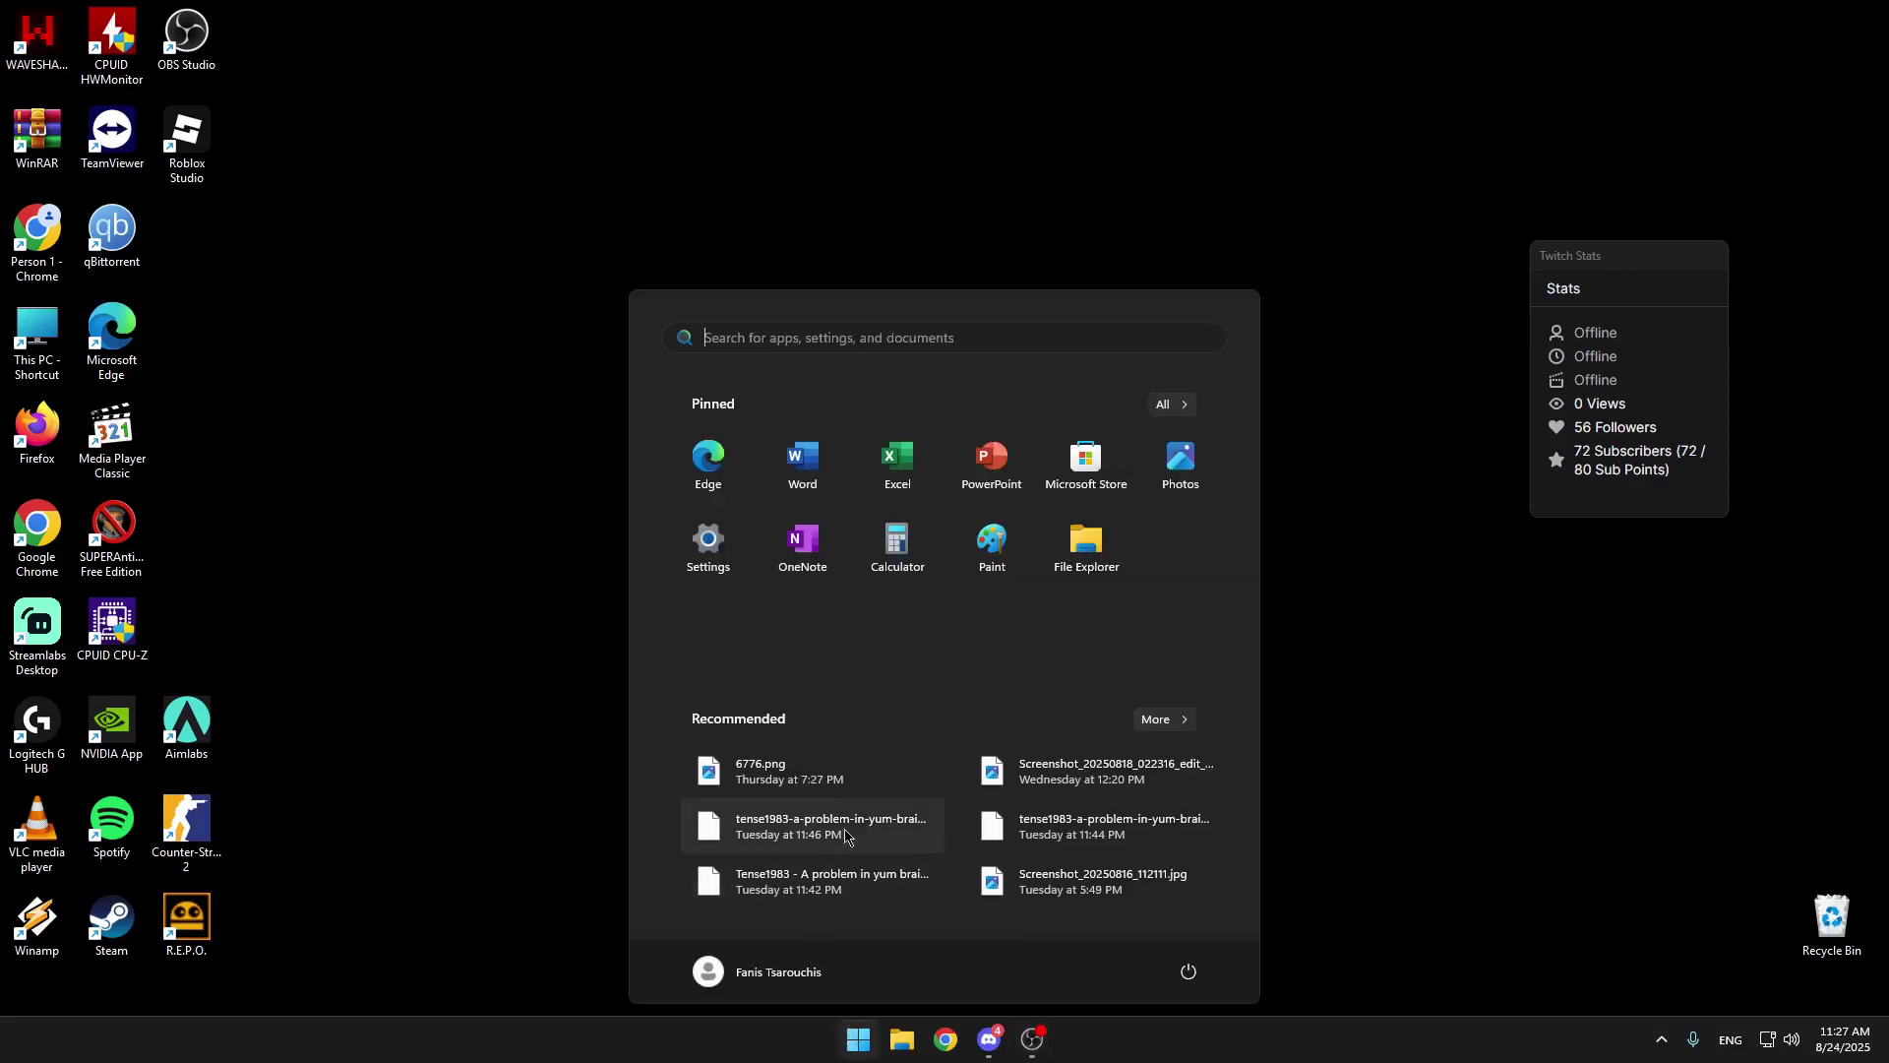
left_click(704, 540)
left_click(474, 466)
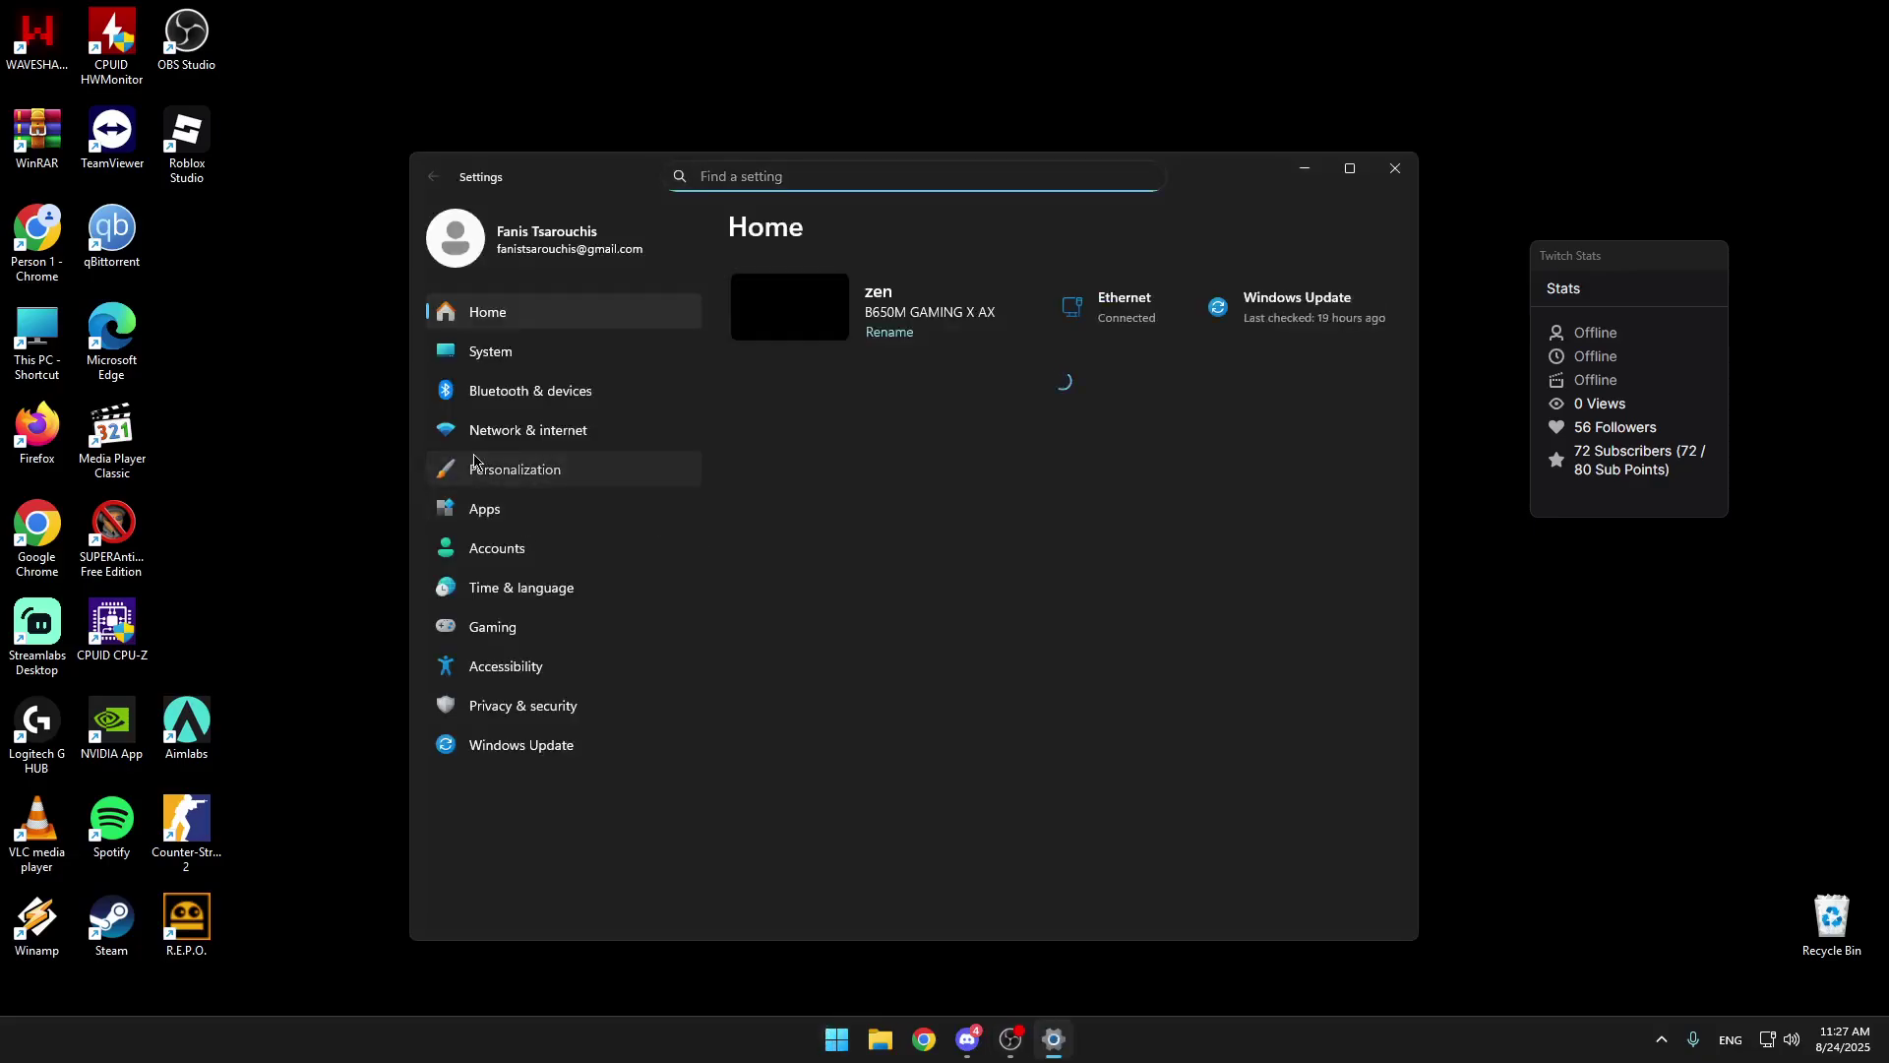
scroll(846, 591, "down", 5)
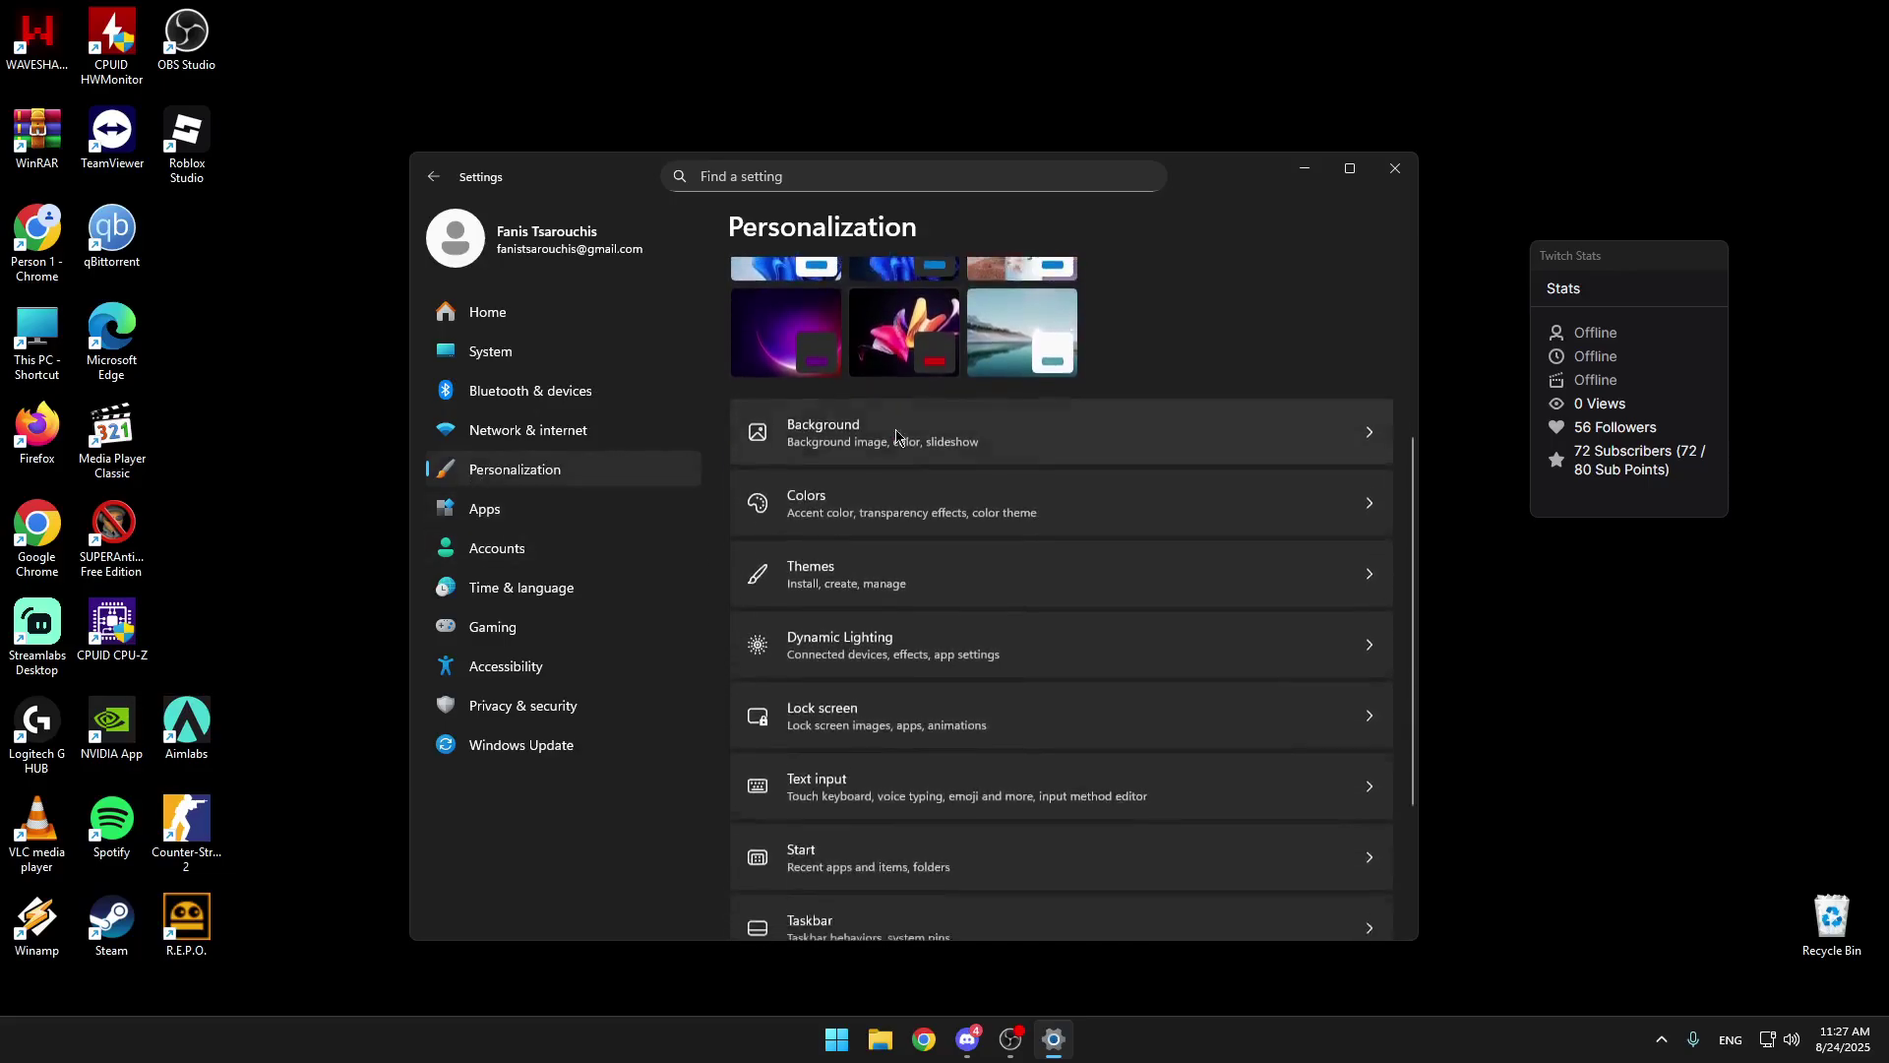
left_click(895, 544)
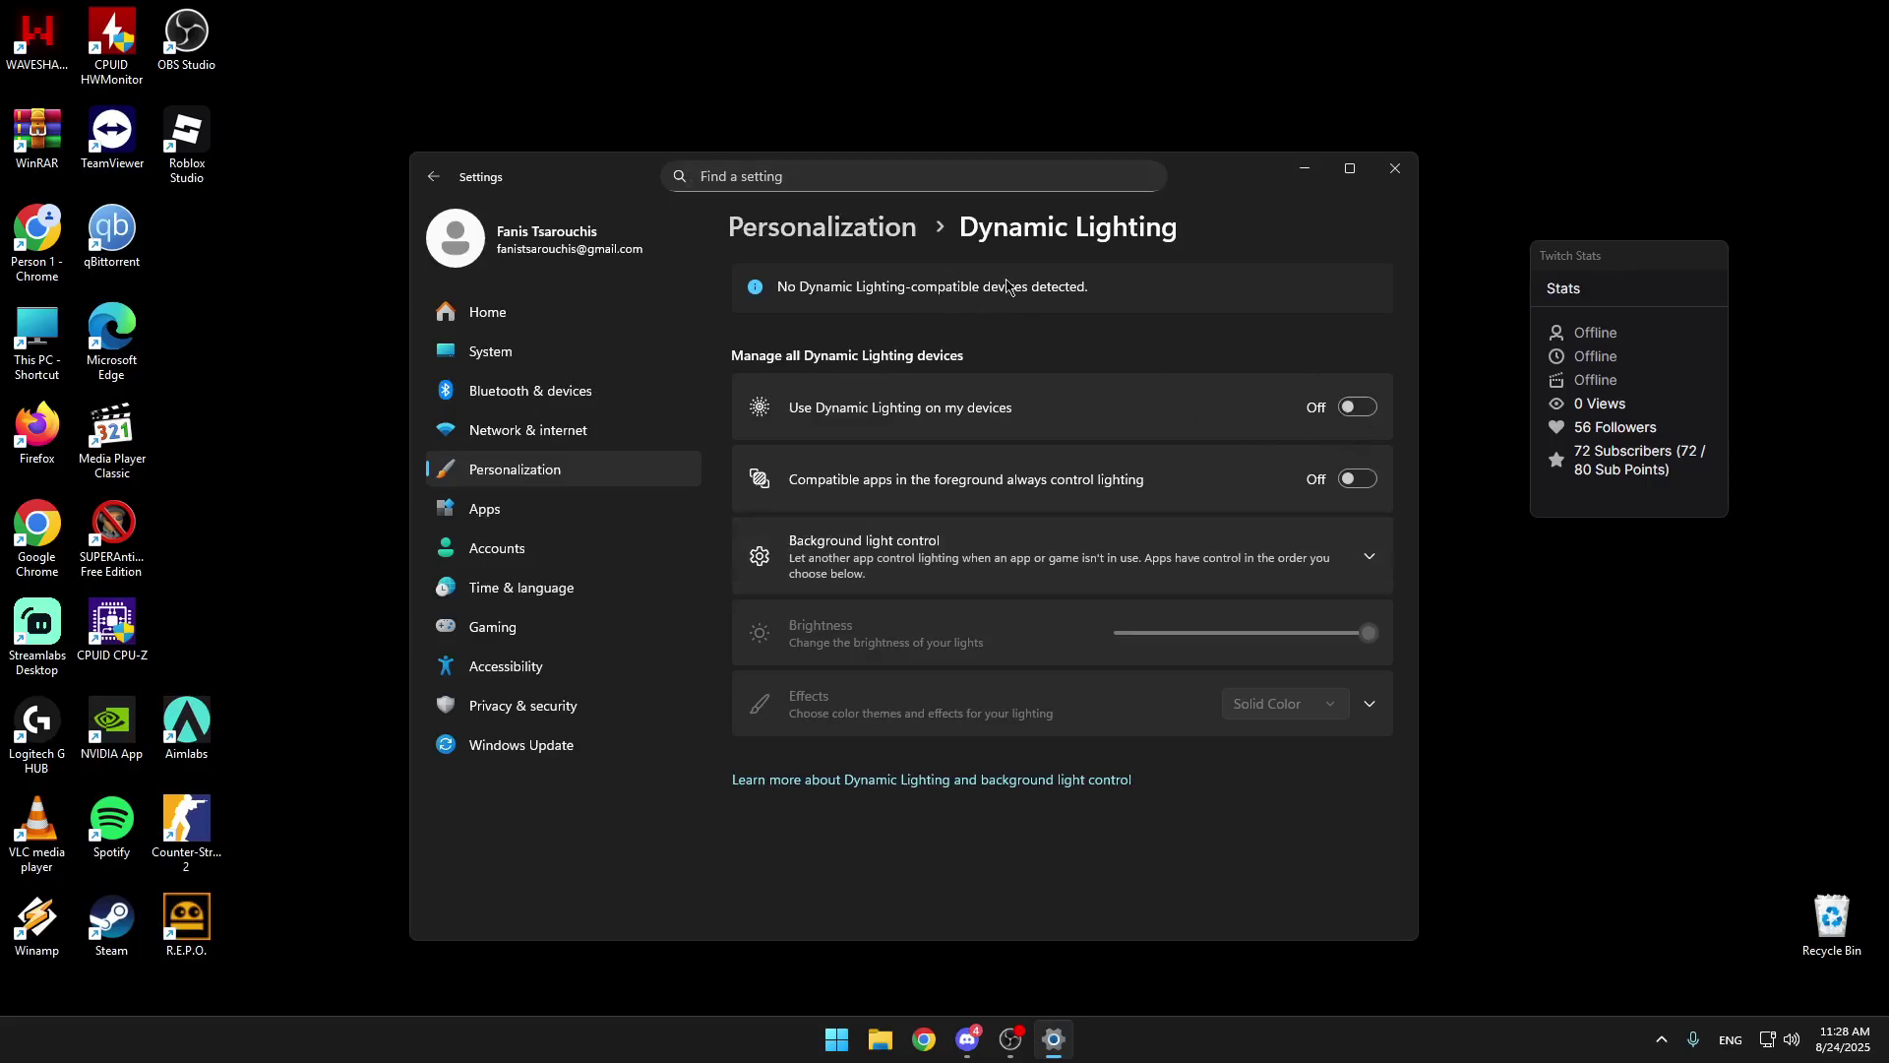
Search 'gra' in Settings to reach Graphics and confirm optimizations for windowed games are On.
left_click(844, 232)
scroll(841, 394, "down", 5)
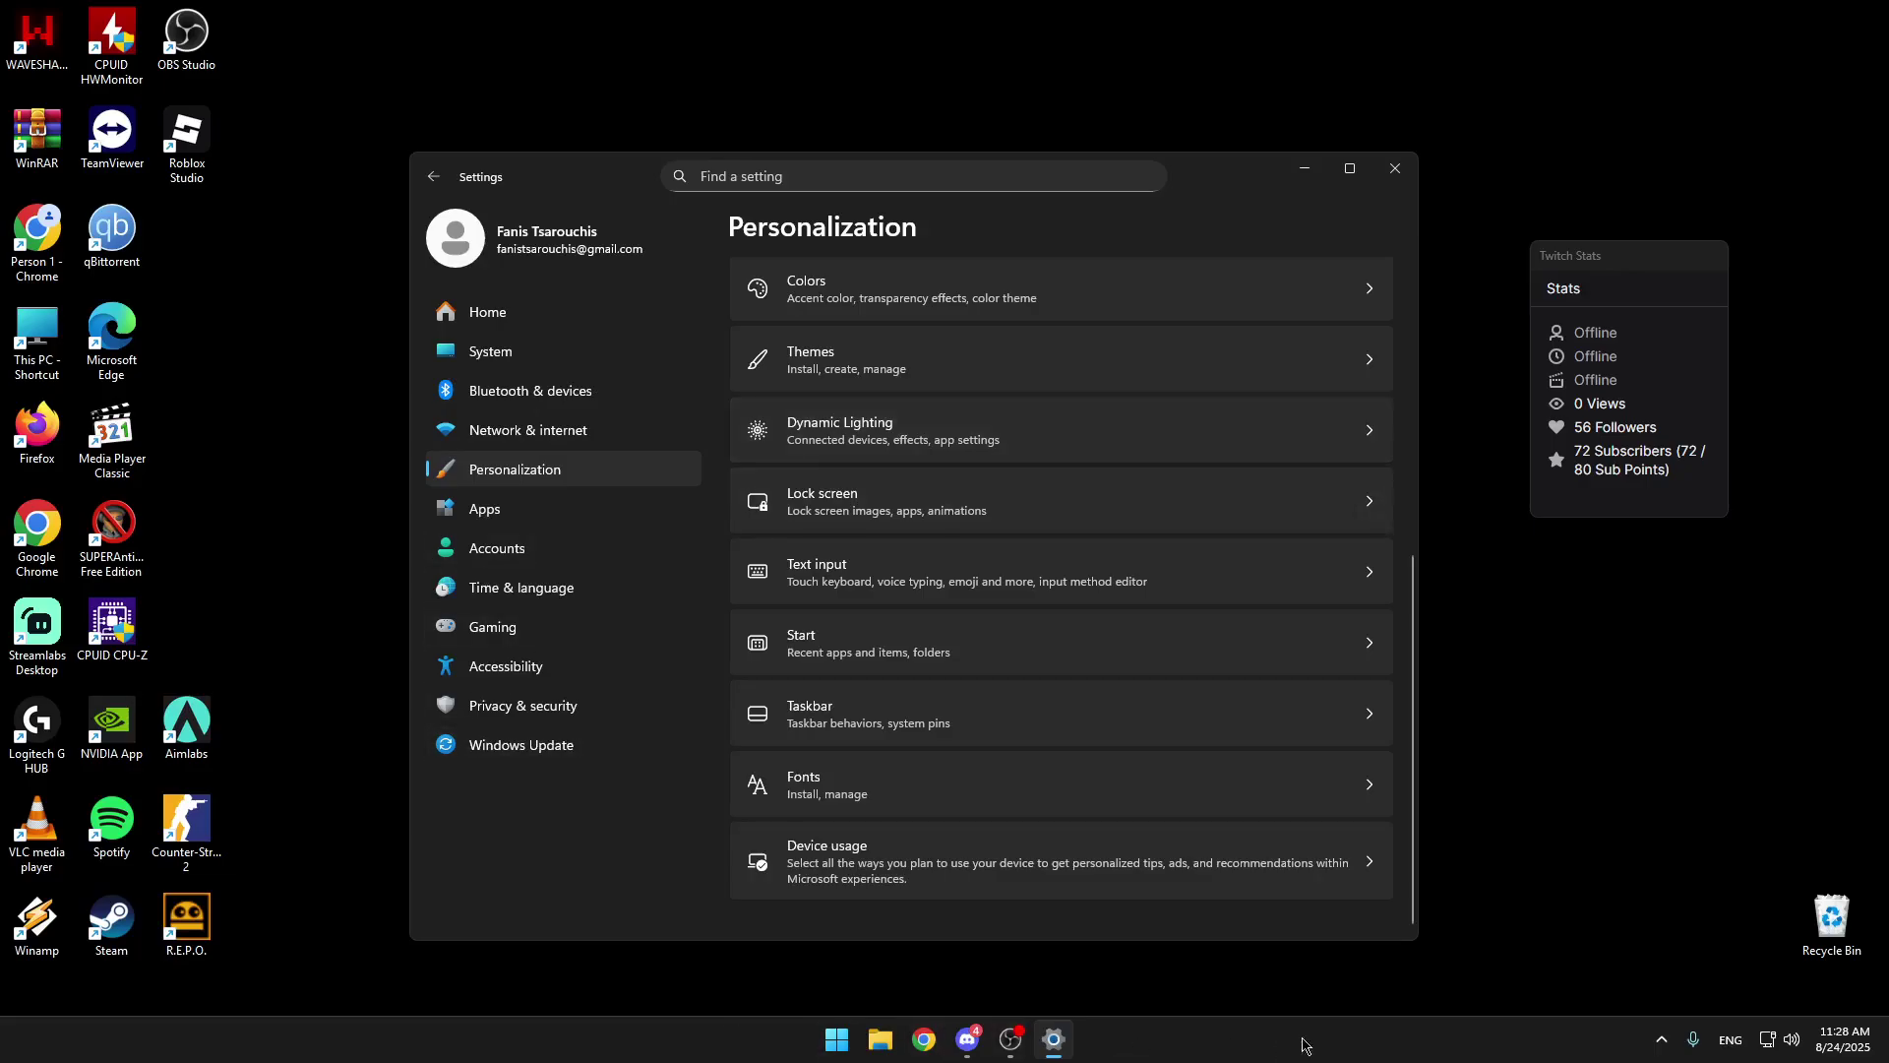
scroll(826, 659, "up", 3)
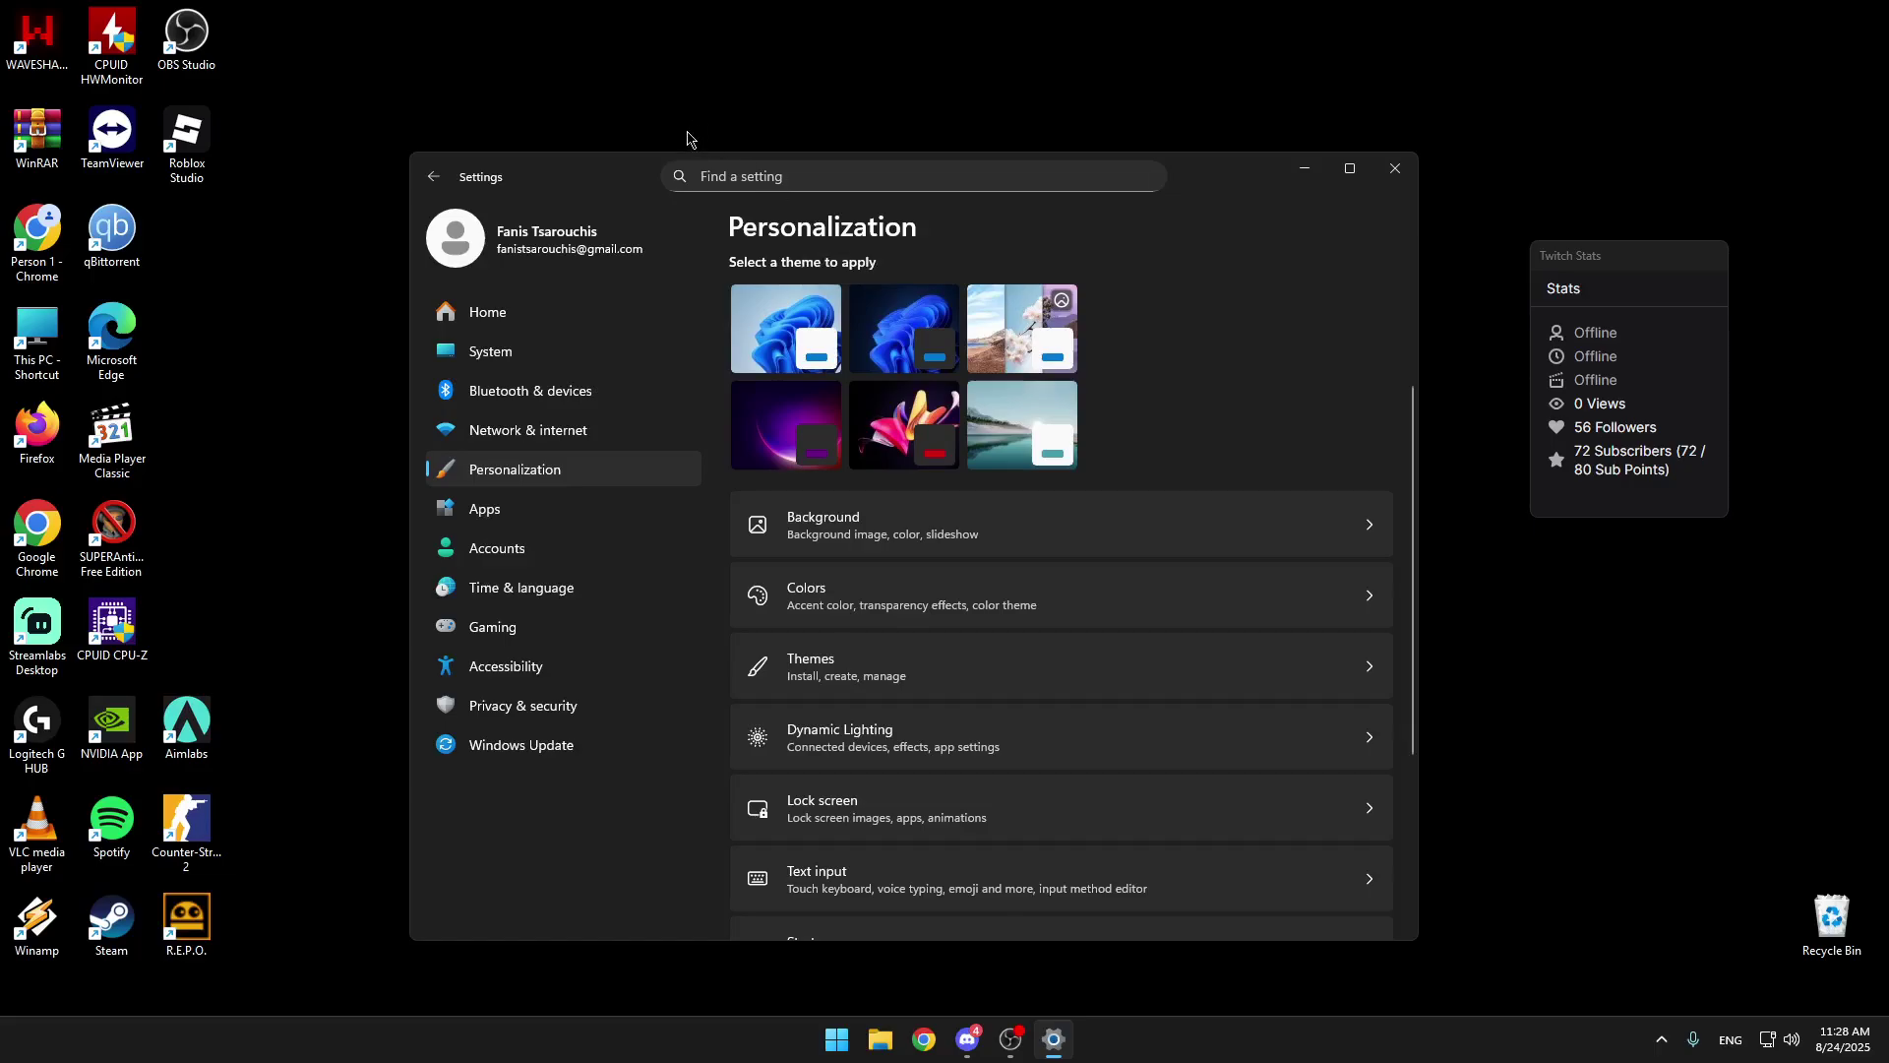
left_click(720, 169)
type("gra")
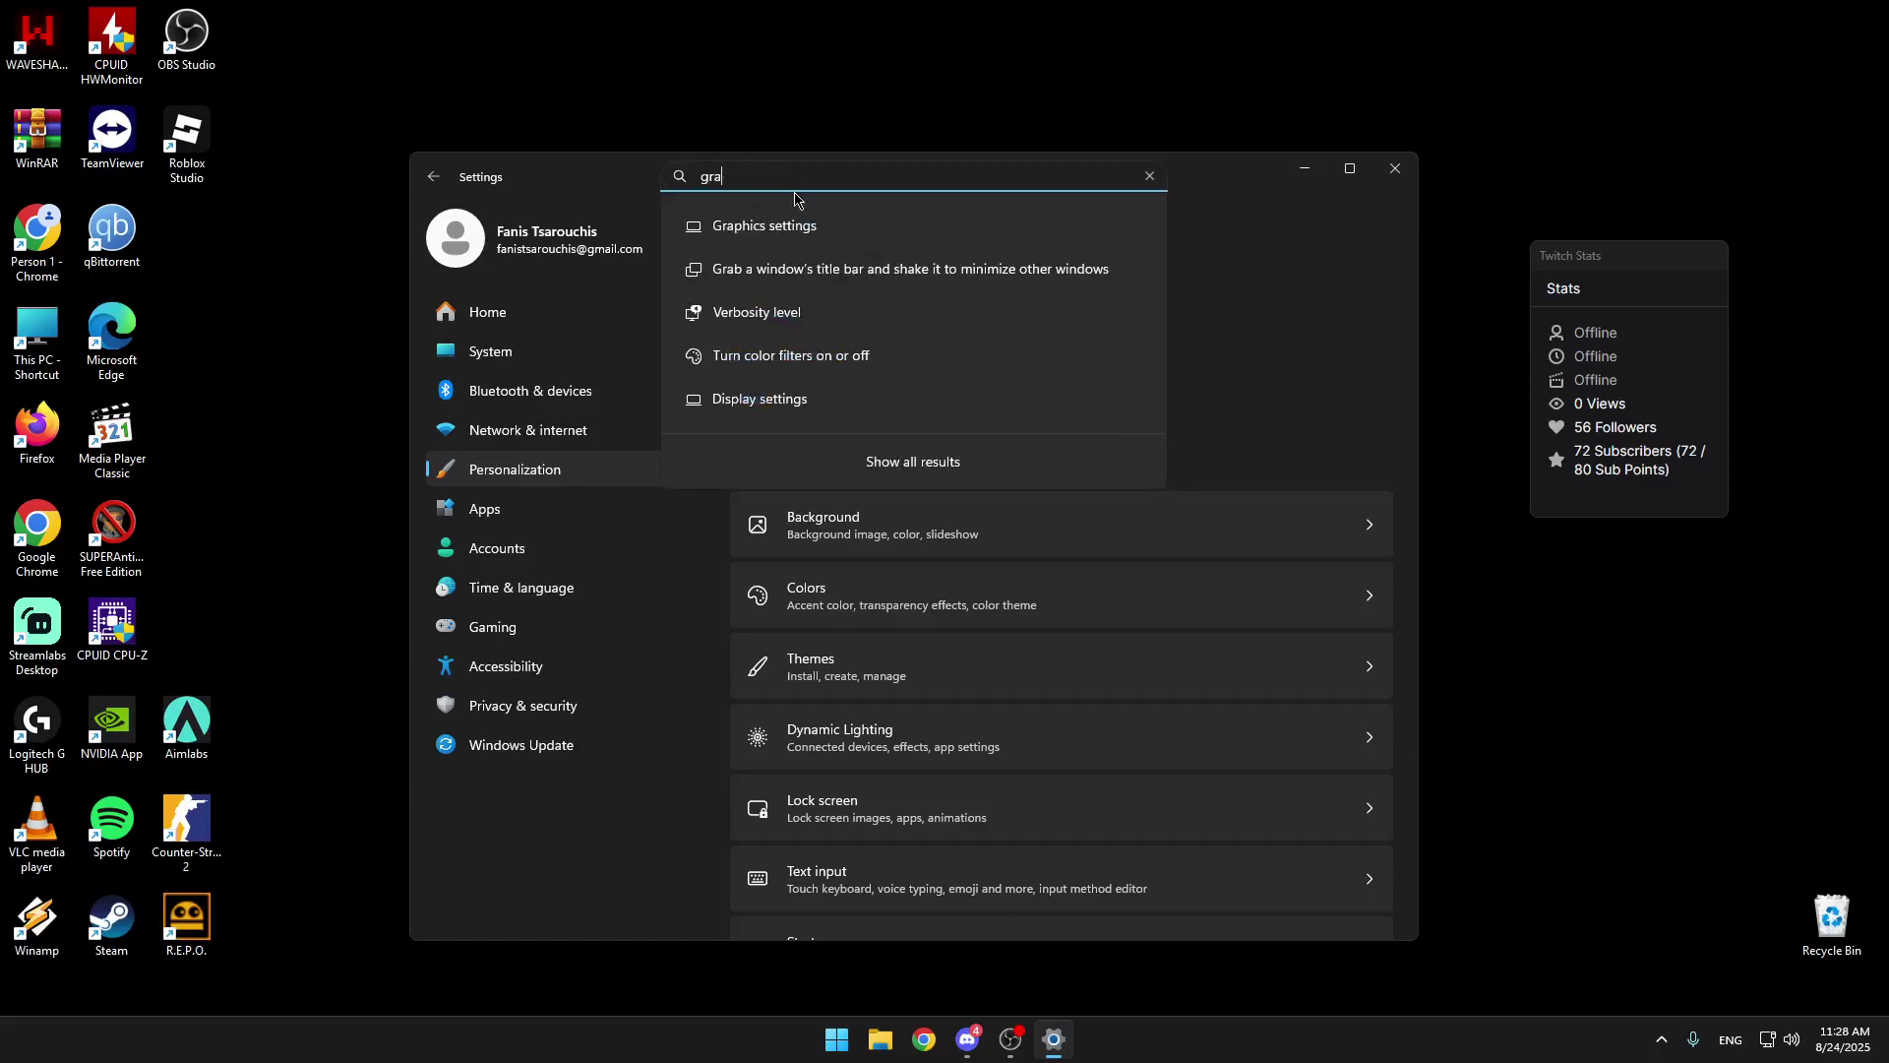
left_click(804, 228)
scroll(826, 467, "down", 2)
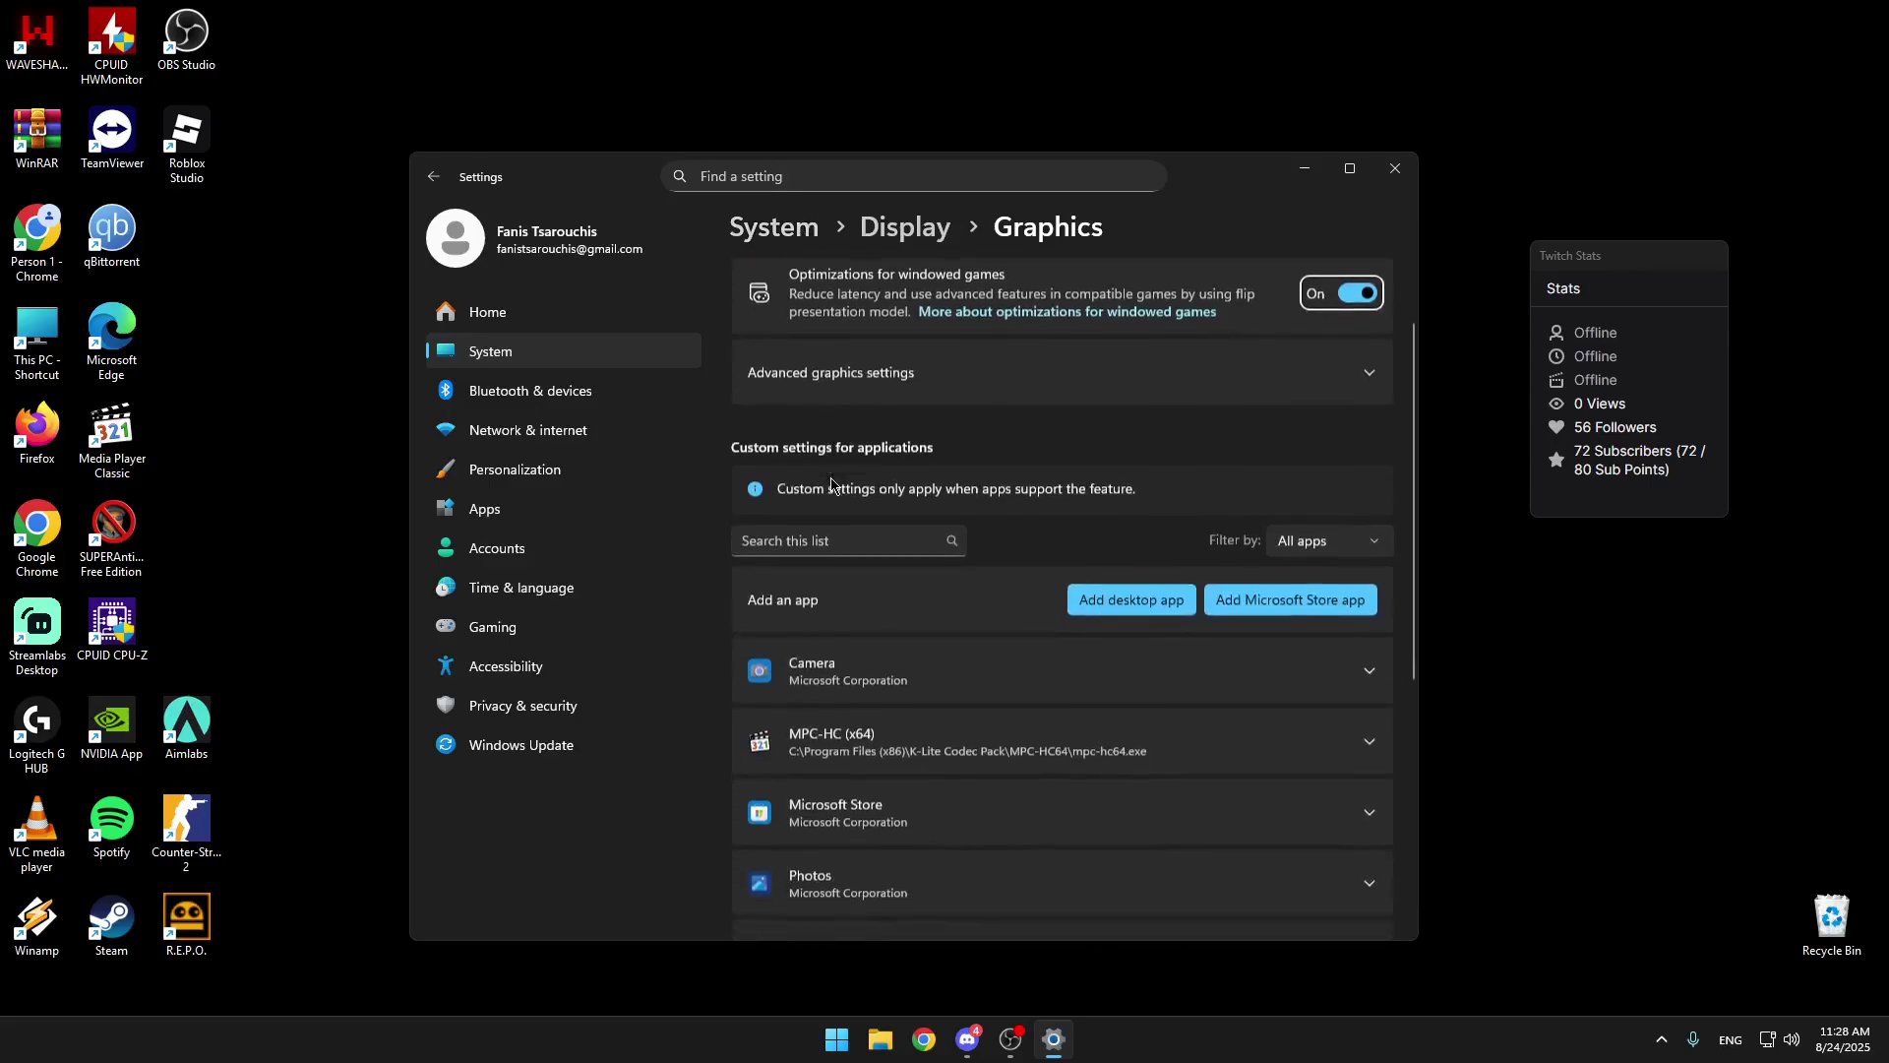
scroll(866, 471, "up", 2)
left_click(1027, 472)
left_click(1027, 472)
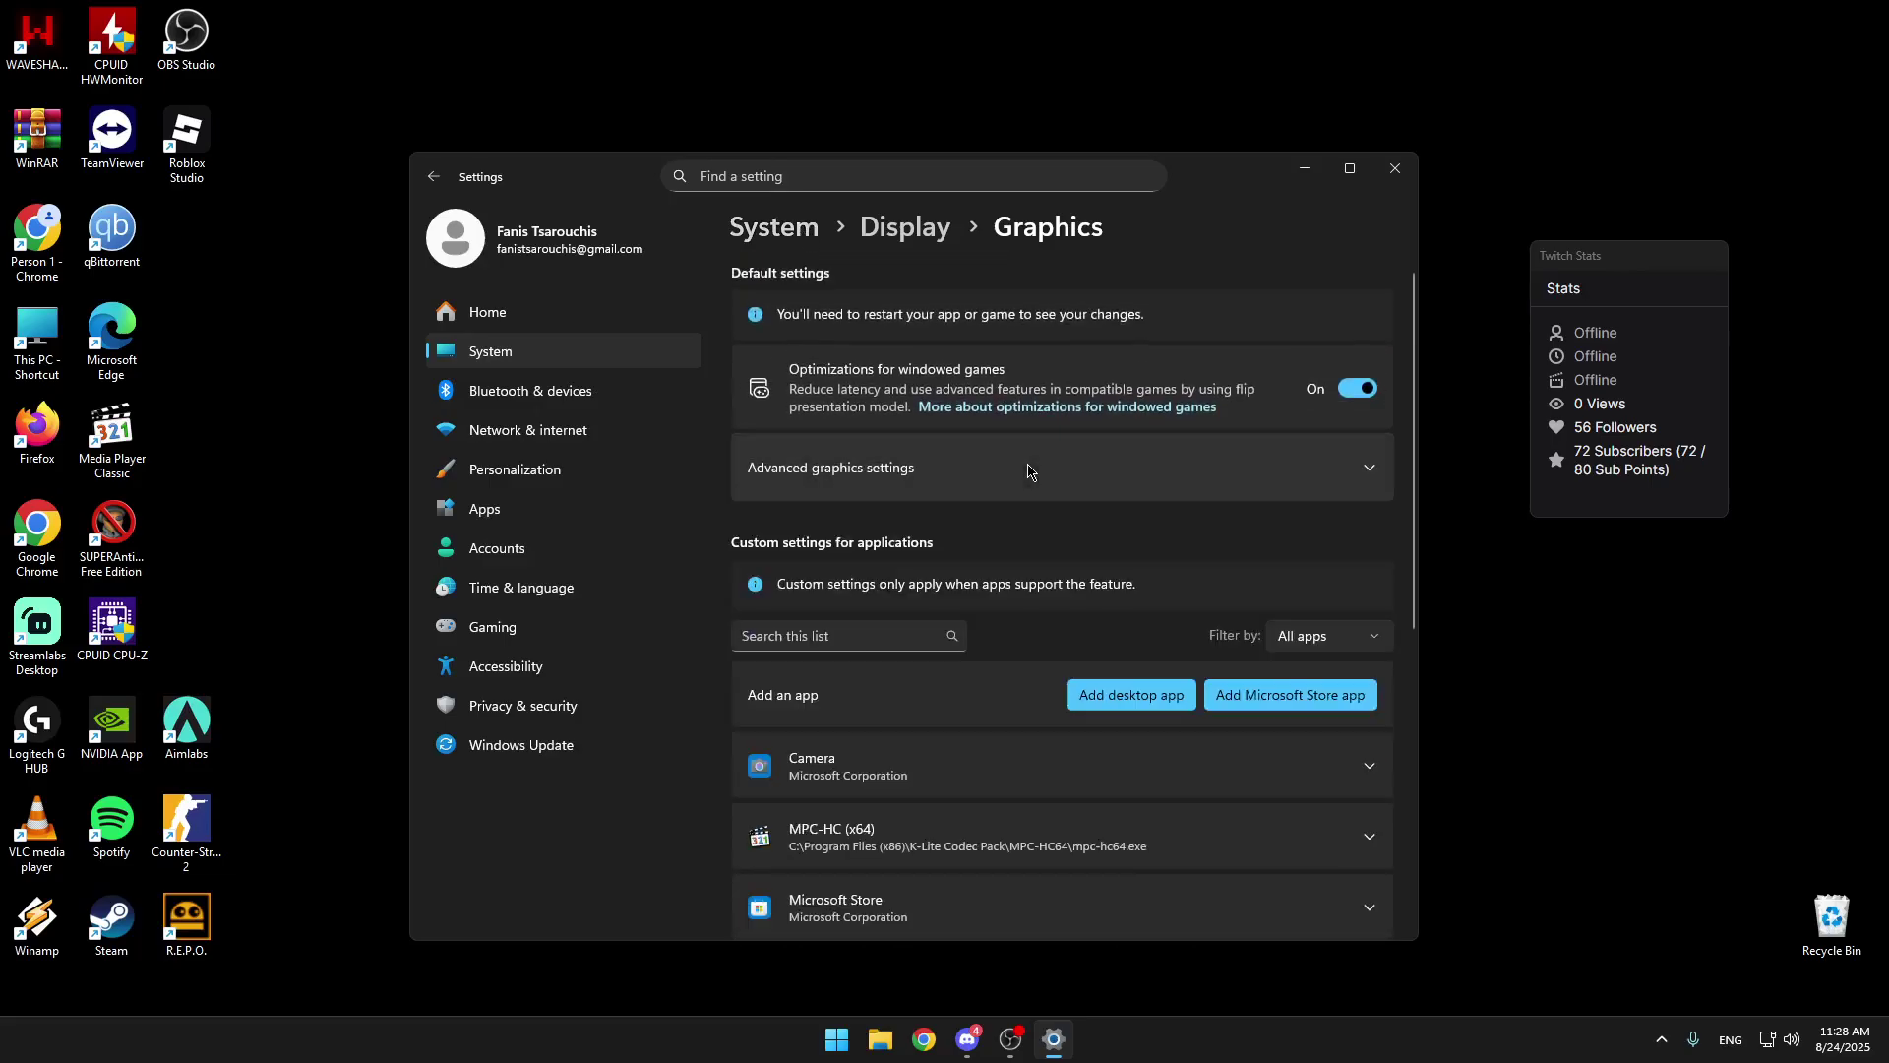
Check that Transparency effects are Off in Personalization > Colors.
left_click(532, 435)
left_click(532, 469)
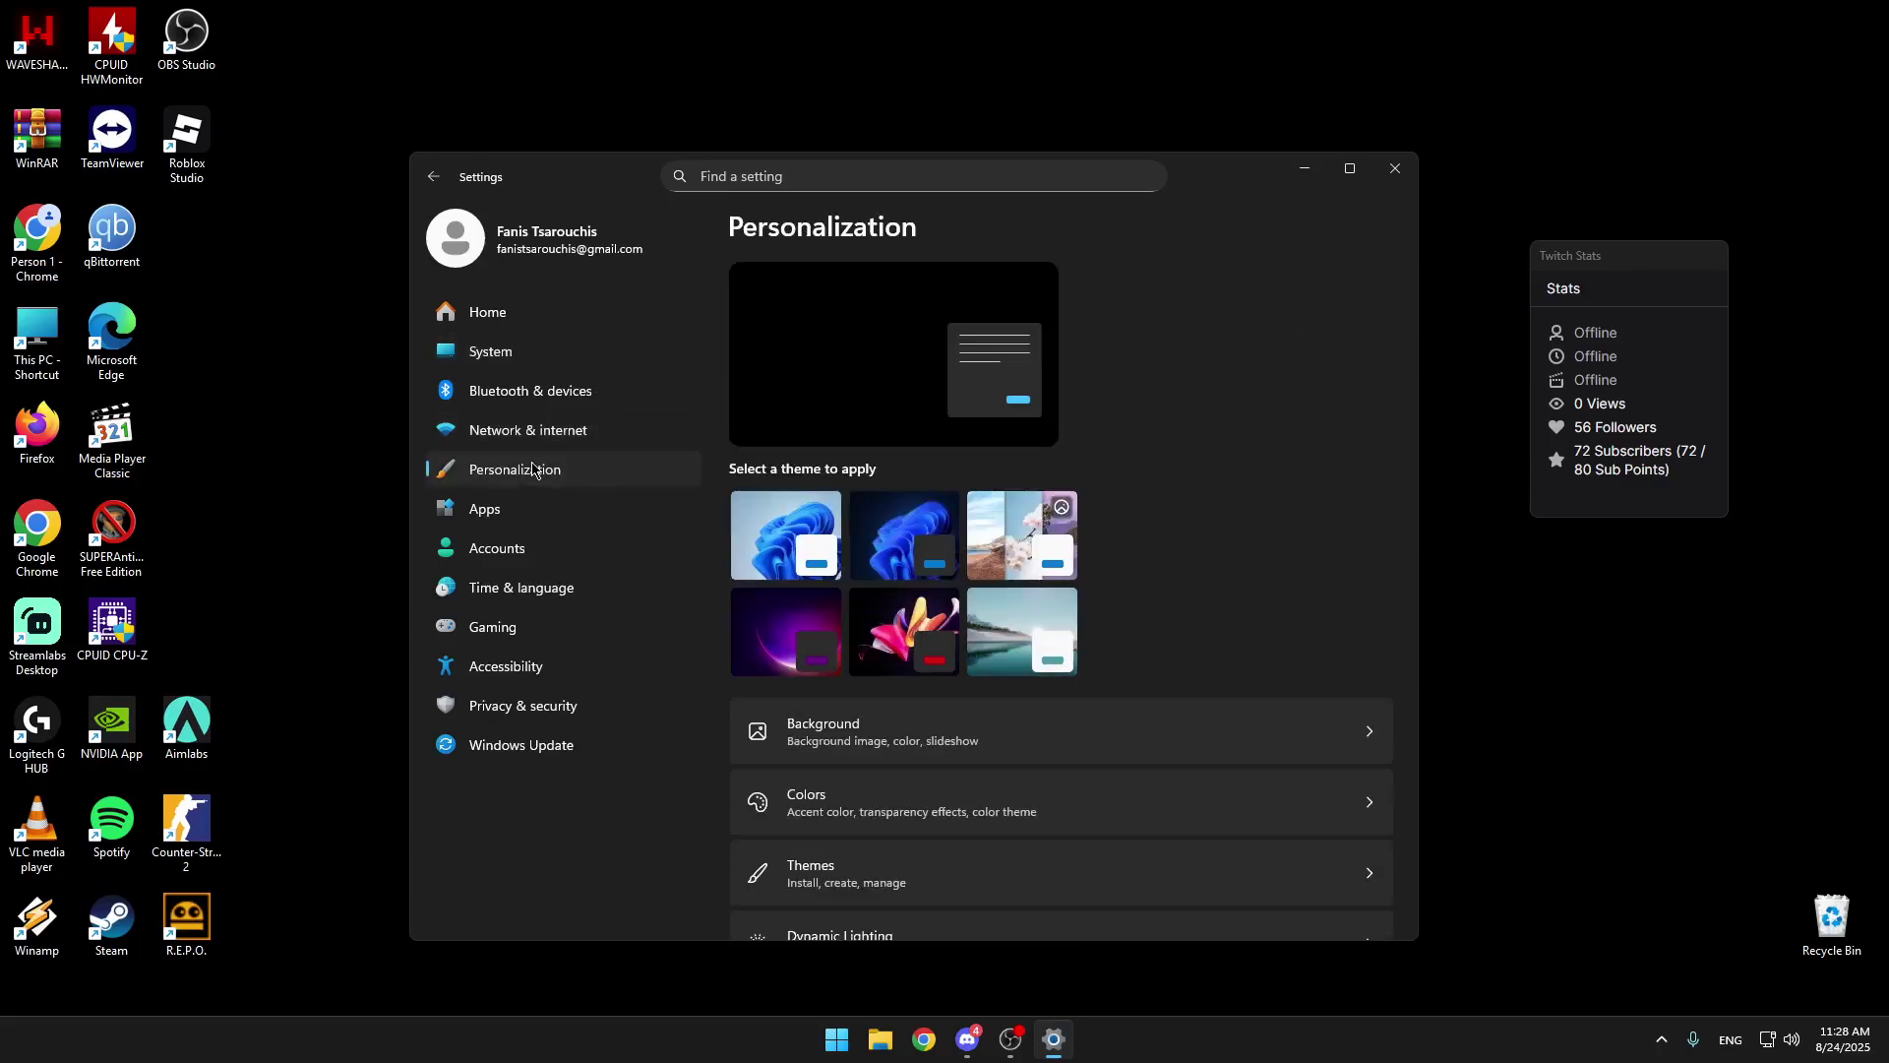
scroll(857, 568, "down", 3)
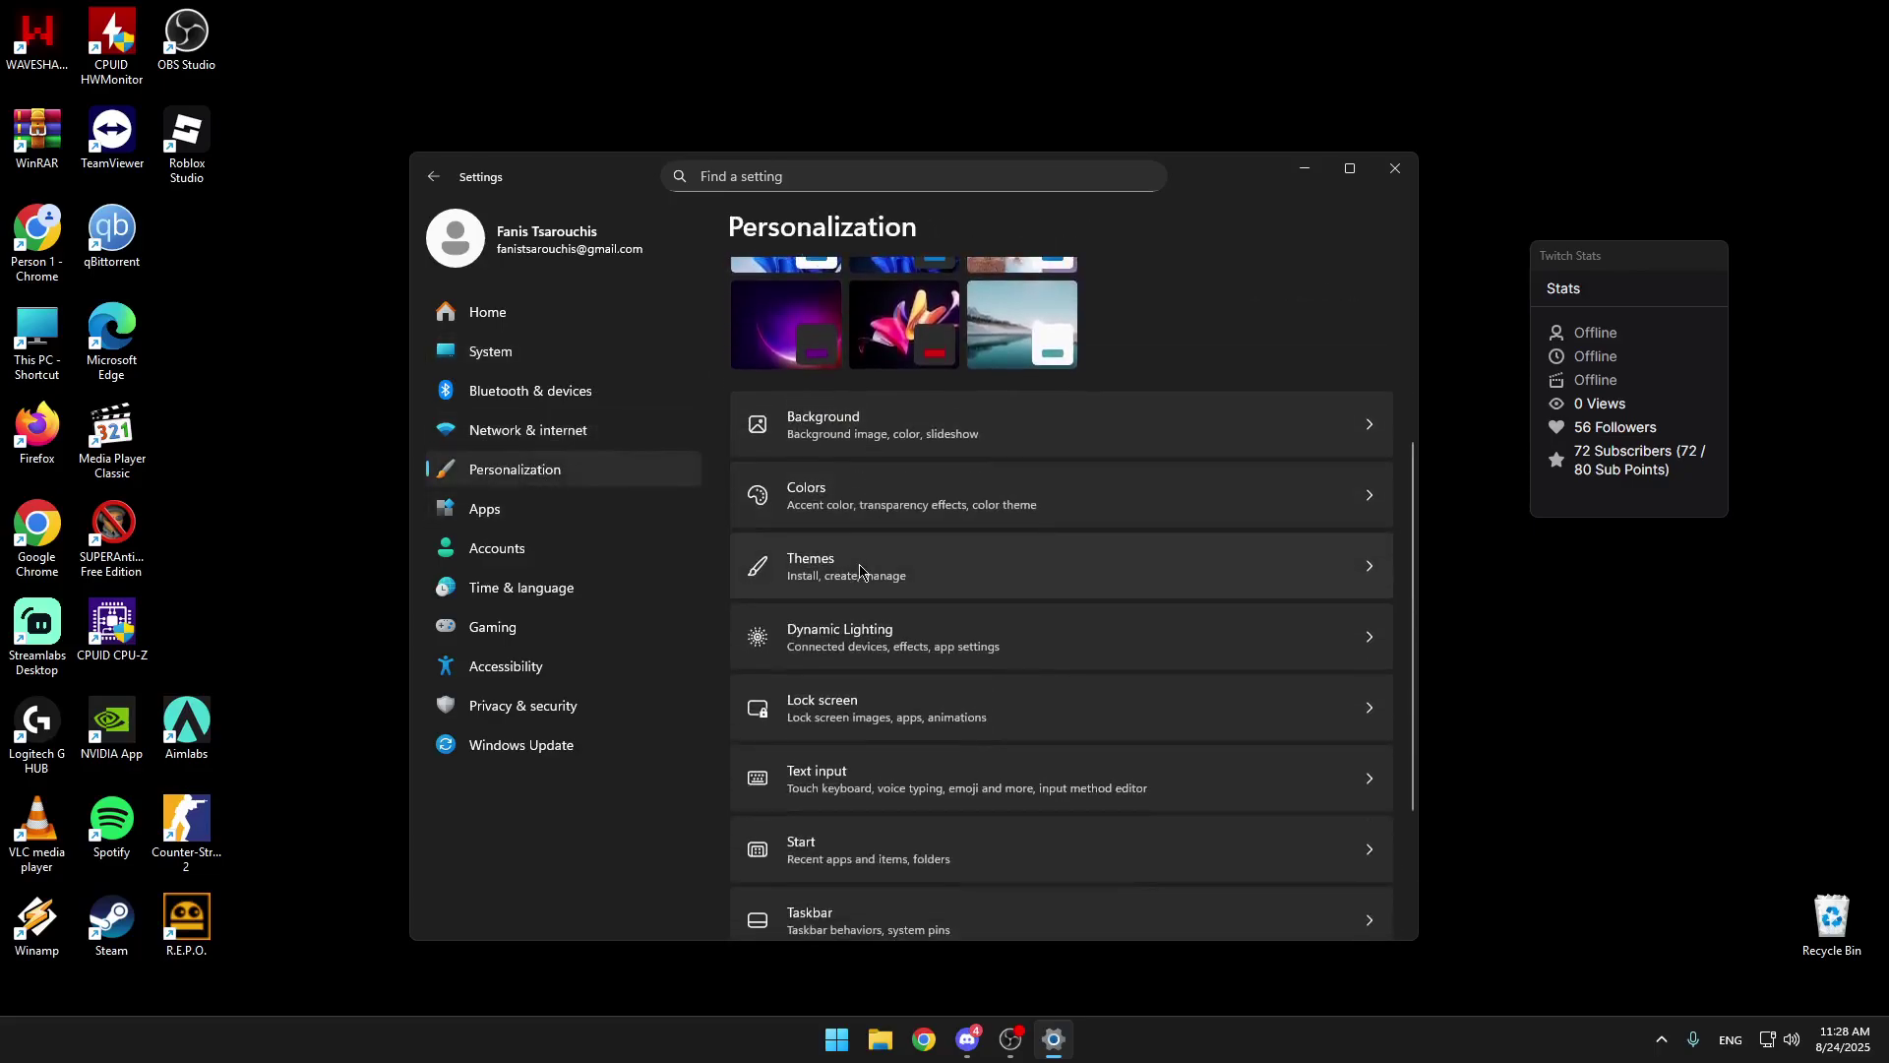
scroll(859, 571, "down", 2)
left_click(854, 414)
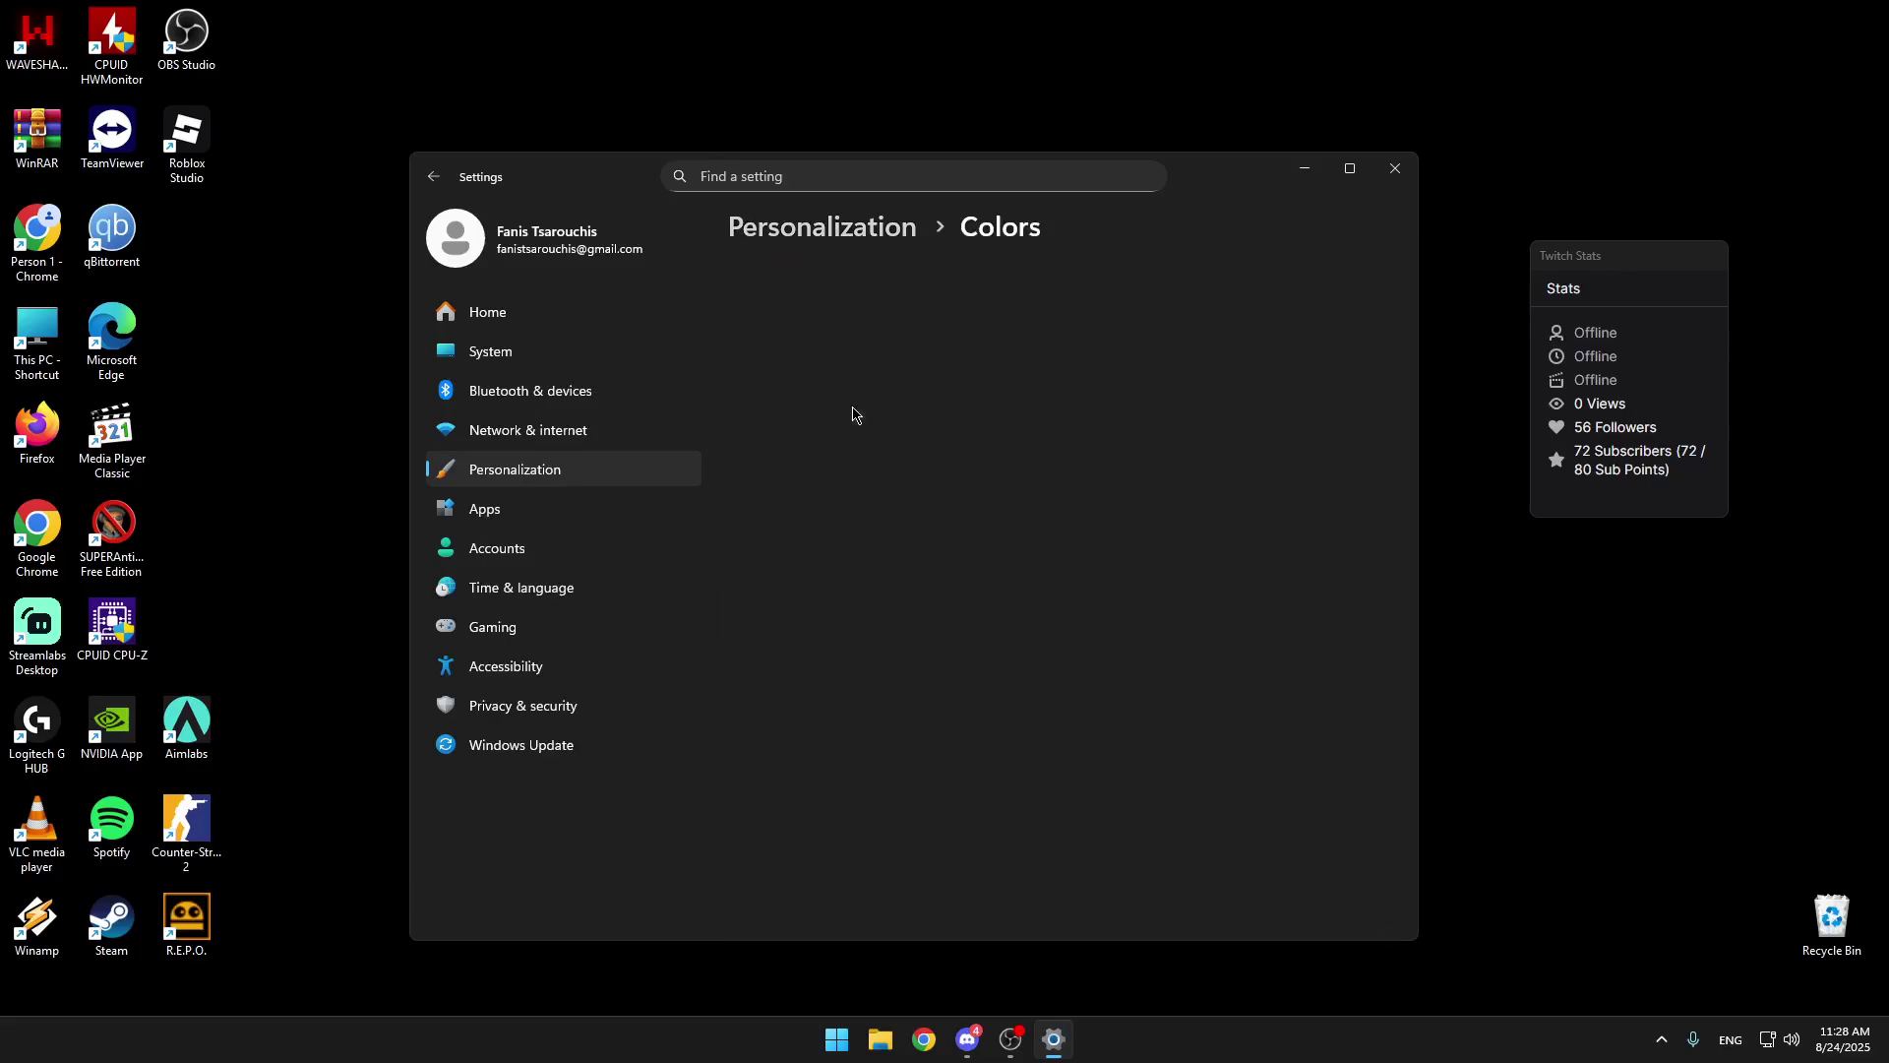
scroll(901, 530, "down", 4)
scroll(906, 534, "up", 4)
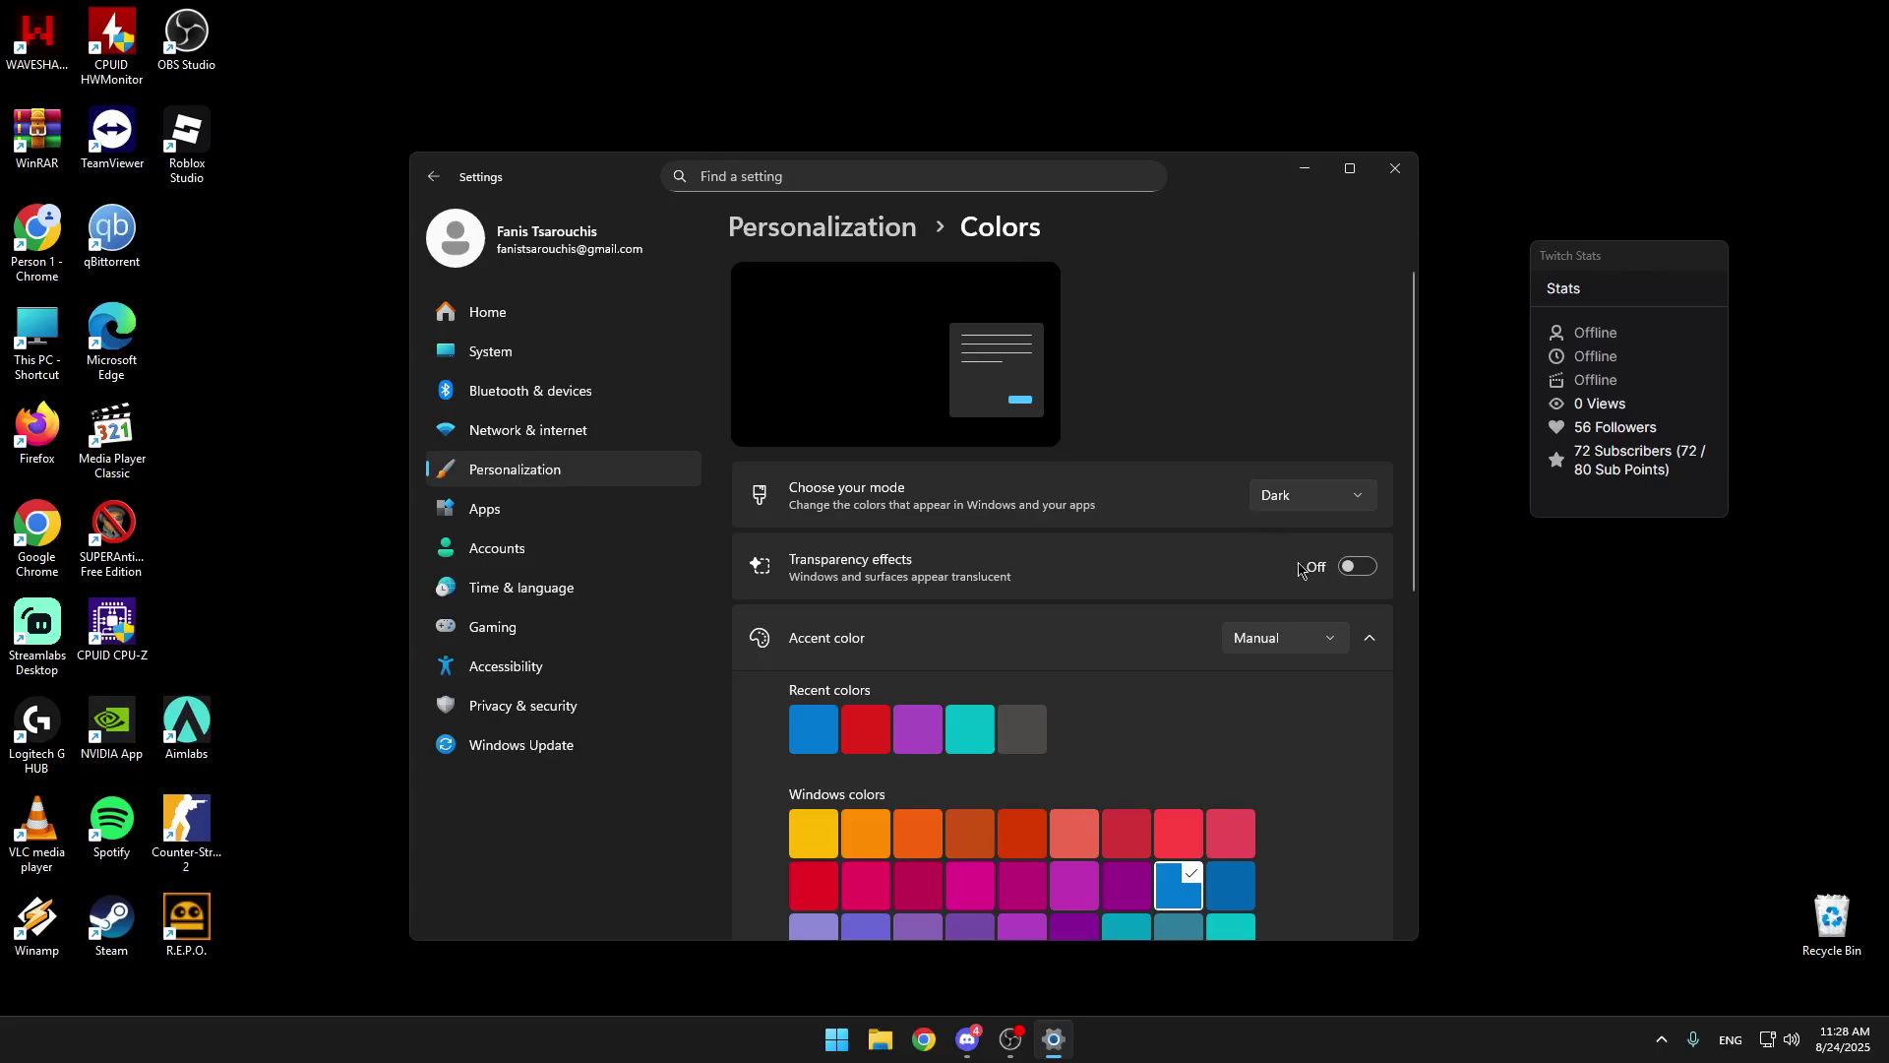
scroll(1270, 576, "down", 5)
scroll(1257, 584, "down", 5)
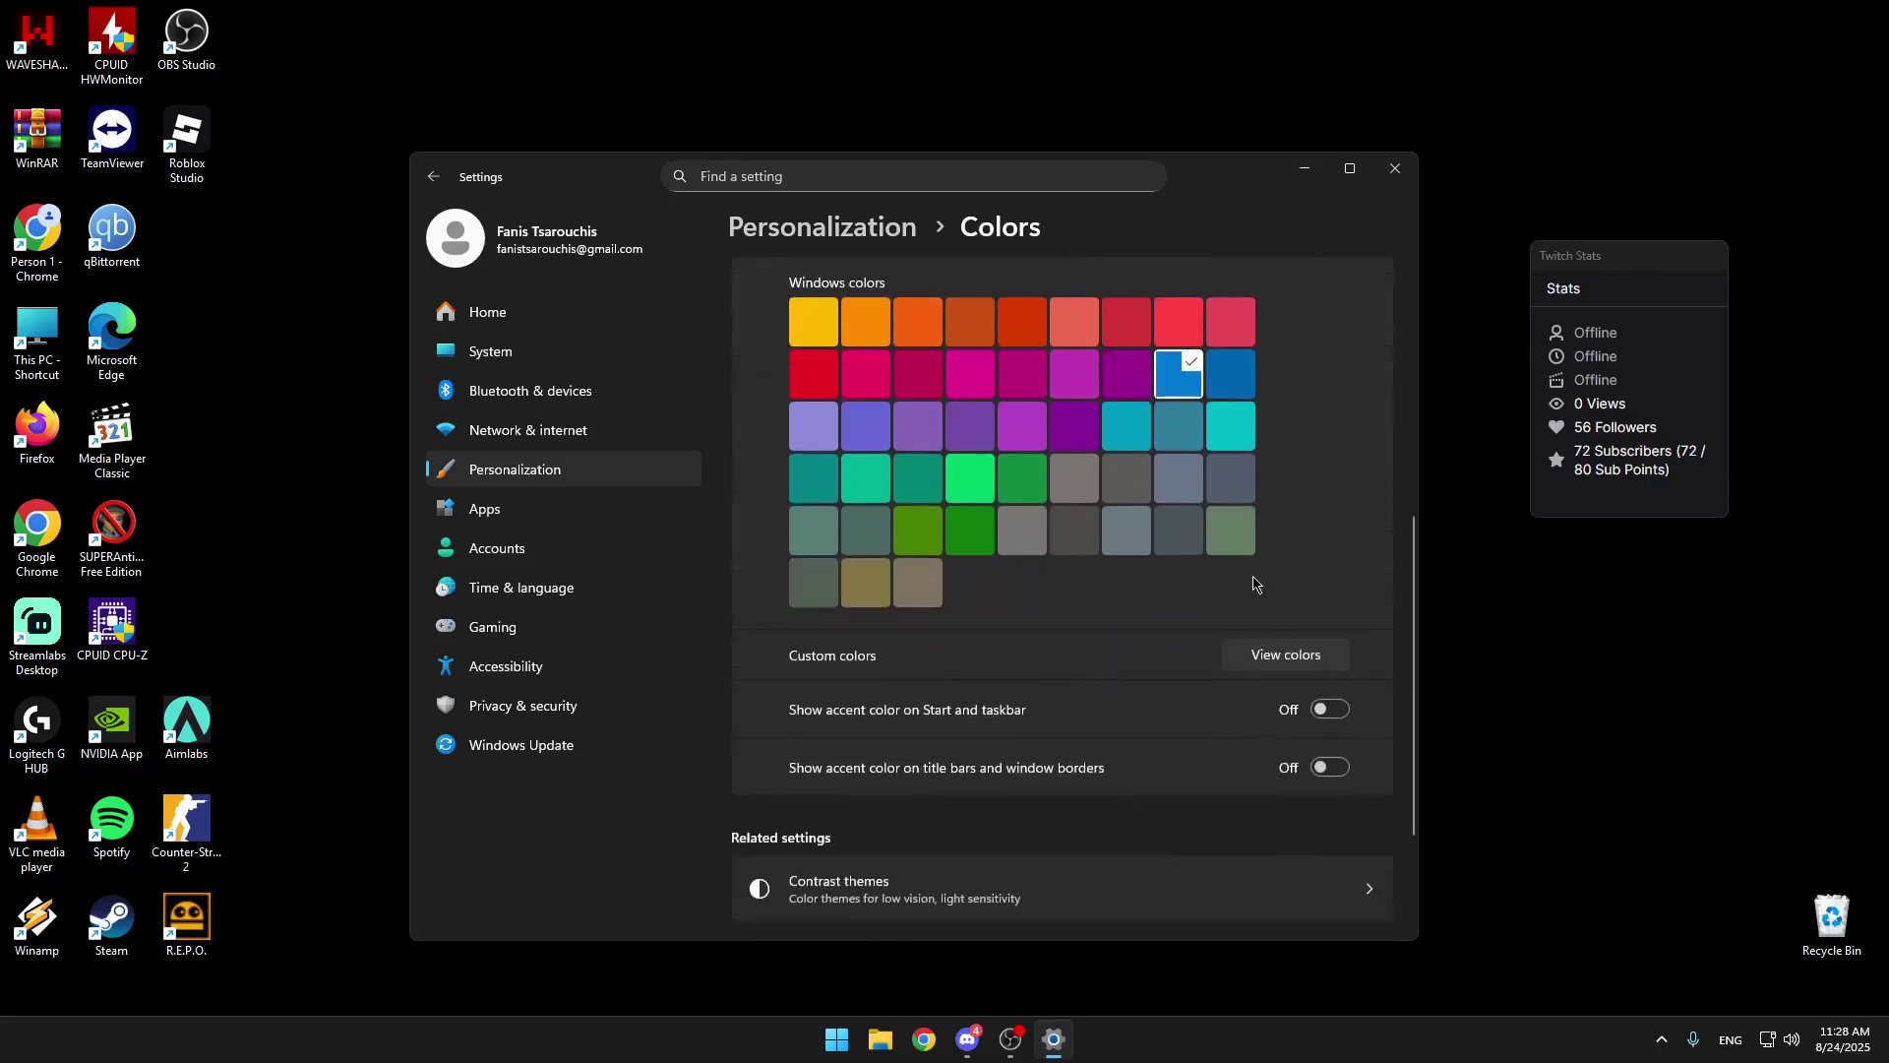
scroll(1313, 773, "down", 4)
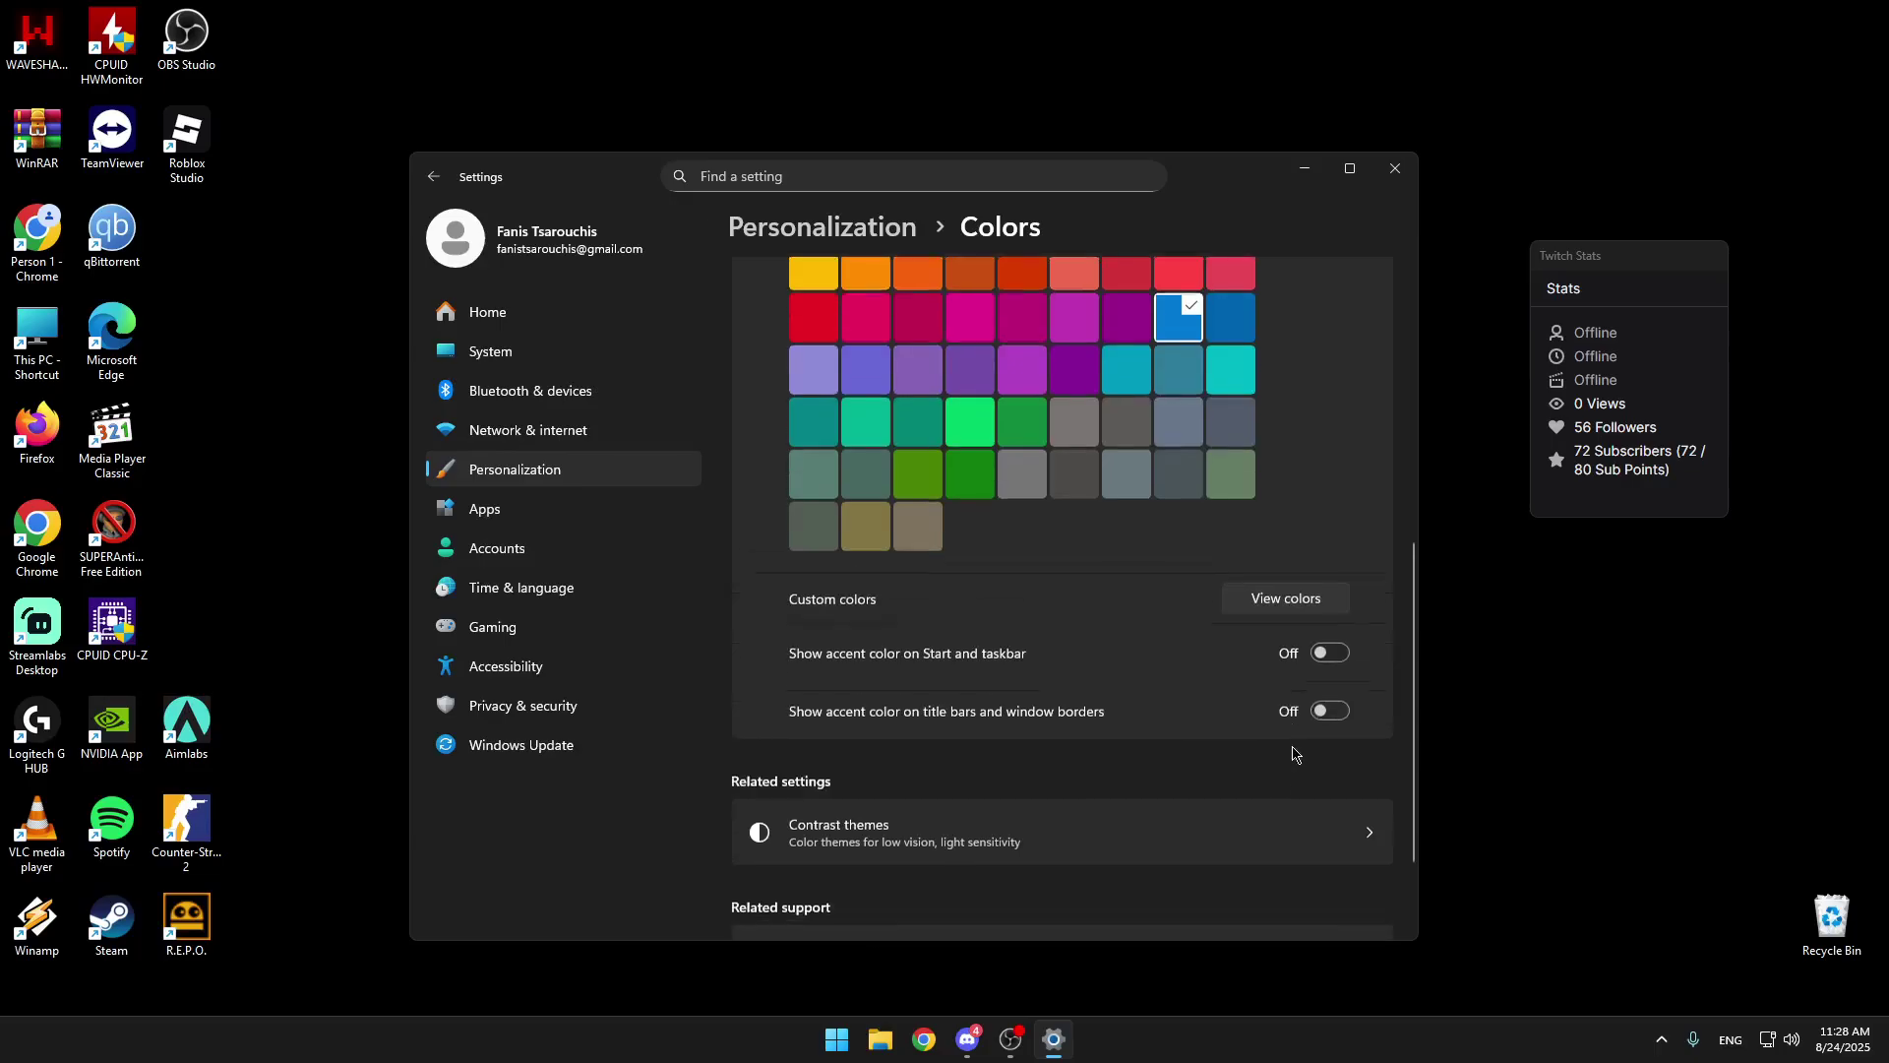
scroll(788, 344, "up", 6)
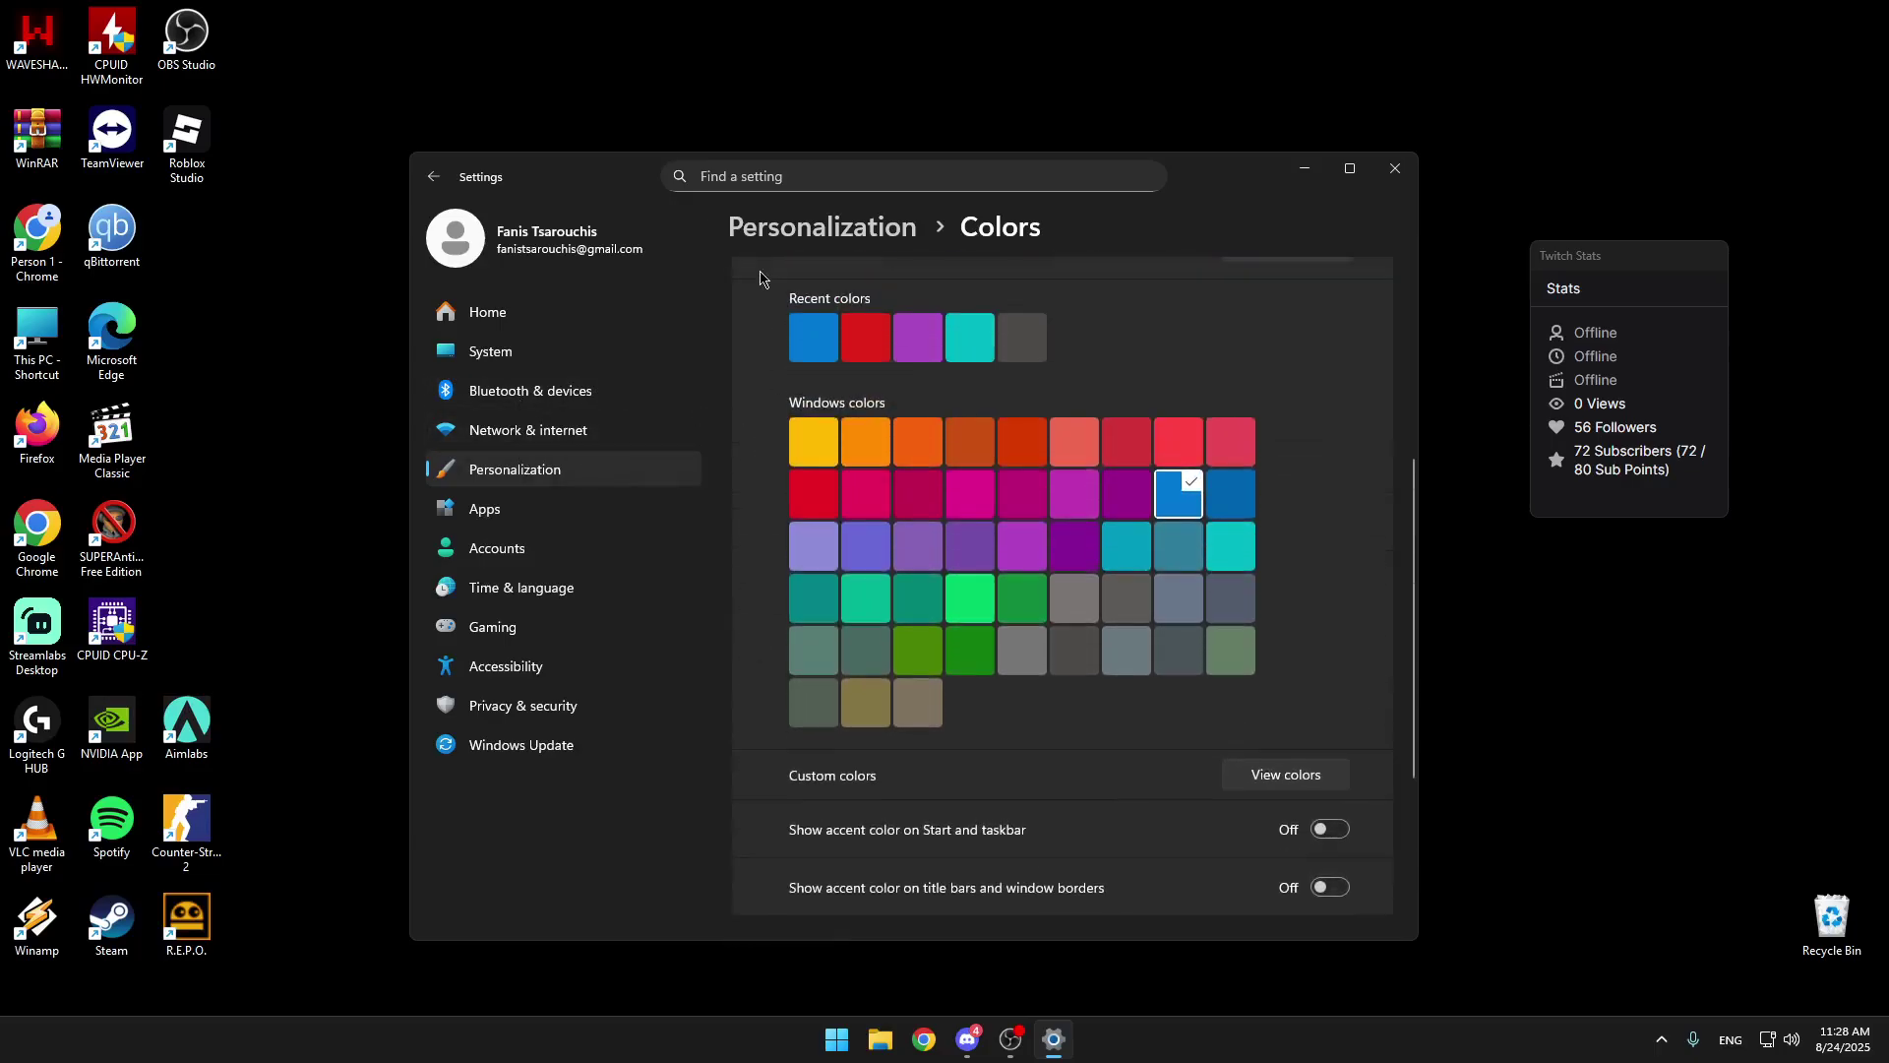
Review the Taskbar settings: Search hidden, Task view and Widgets Off.
left_click(822, 226)
scroll(974, 571, "down", 10)
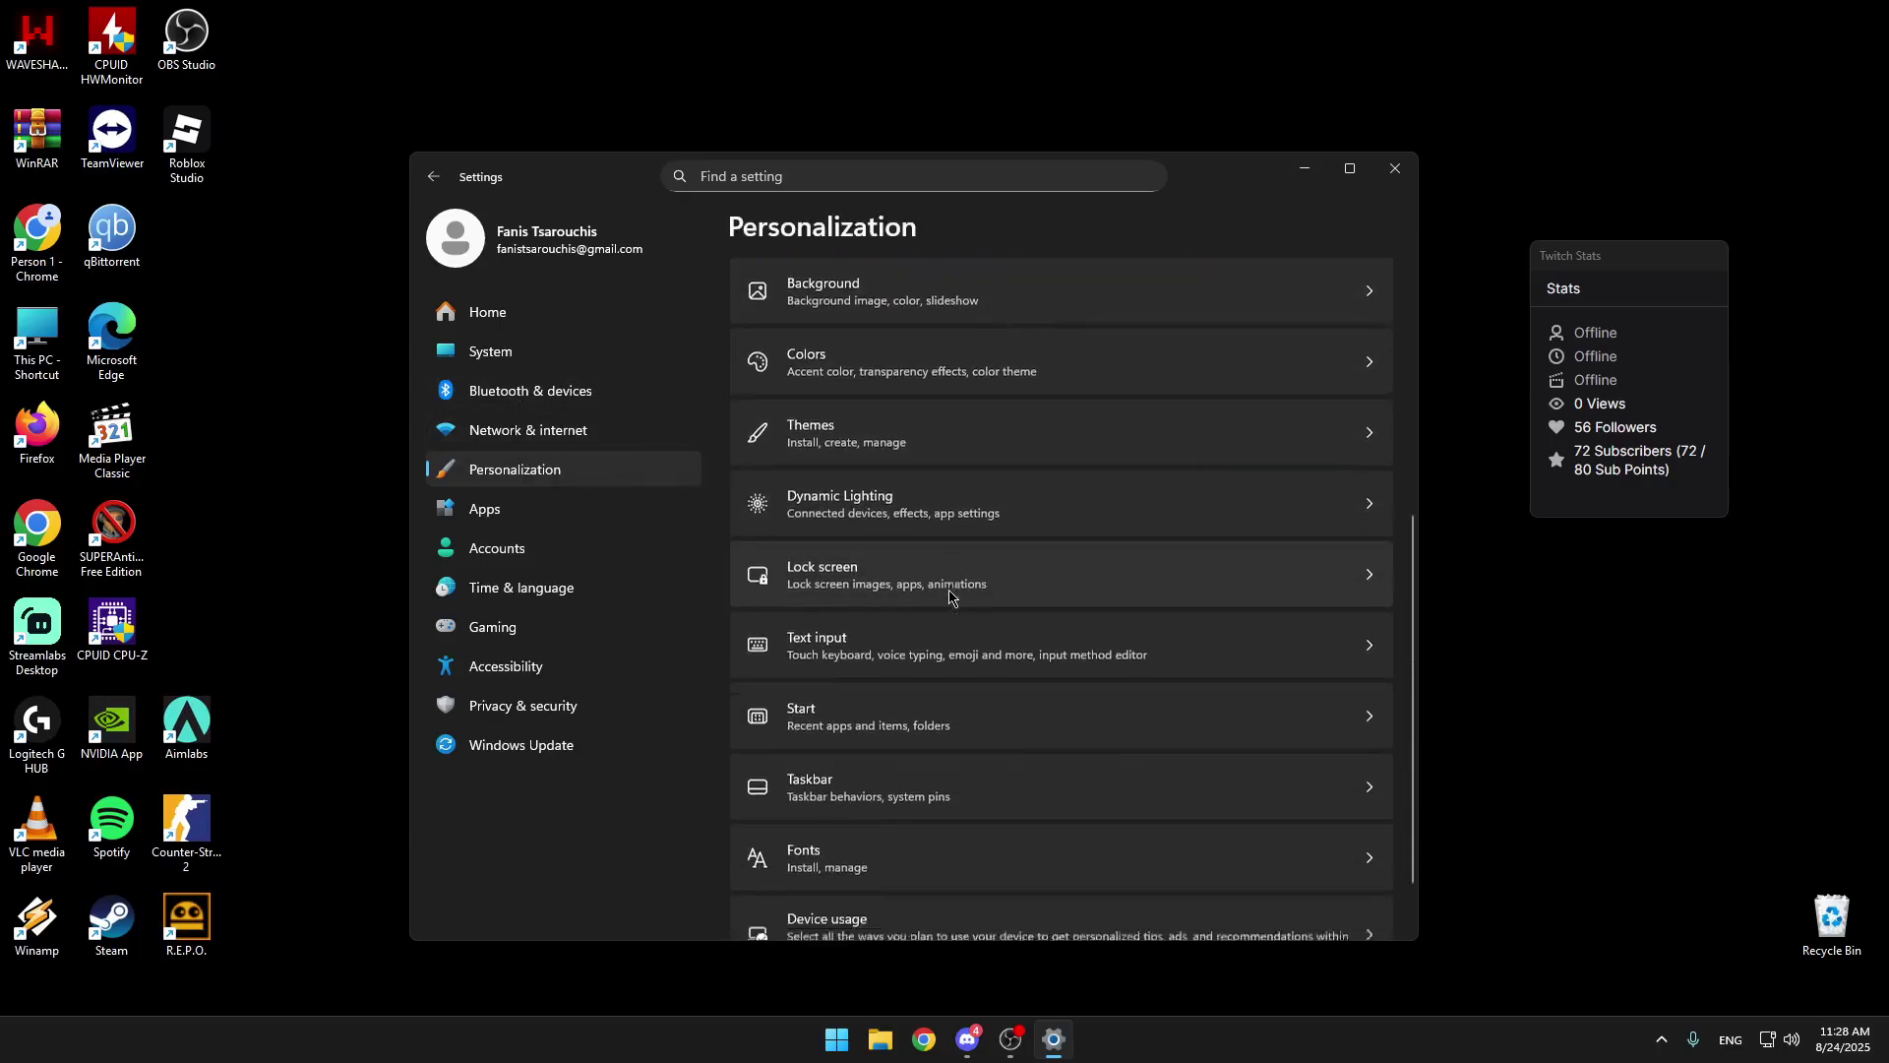
left_click(977, 716)
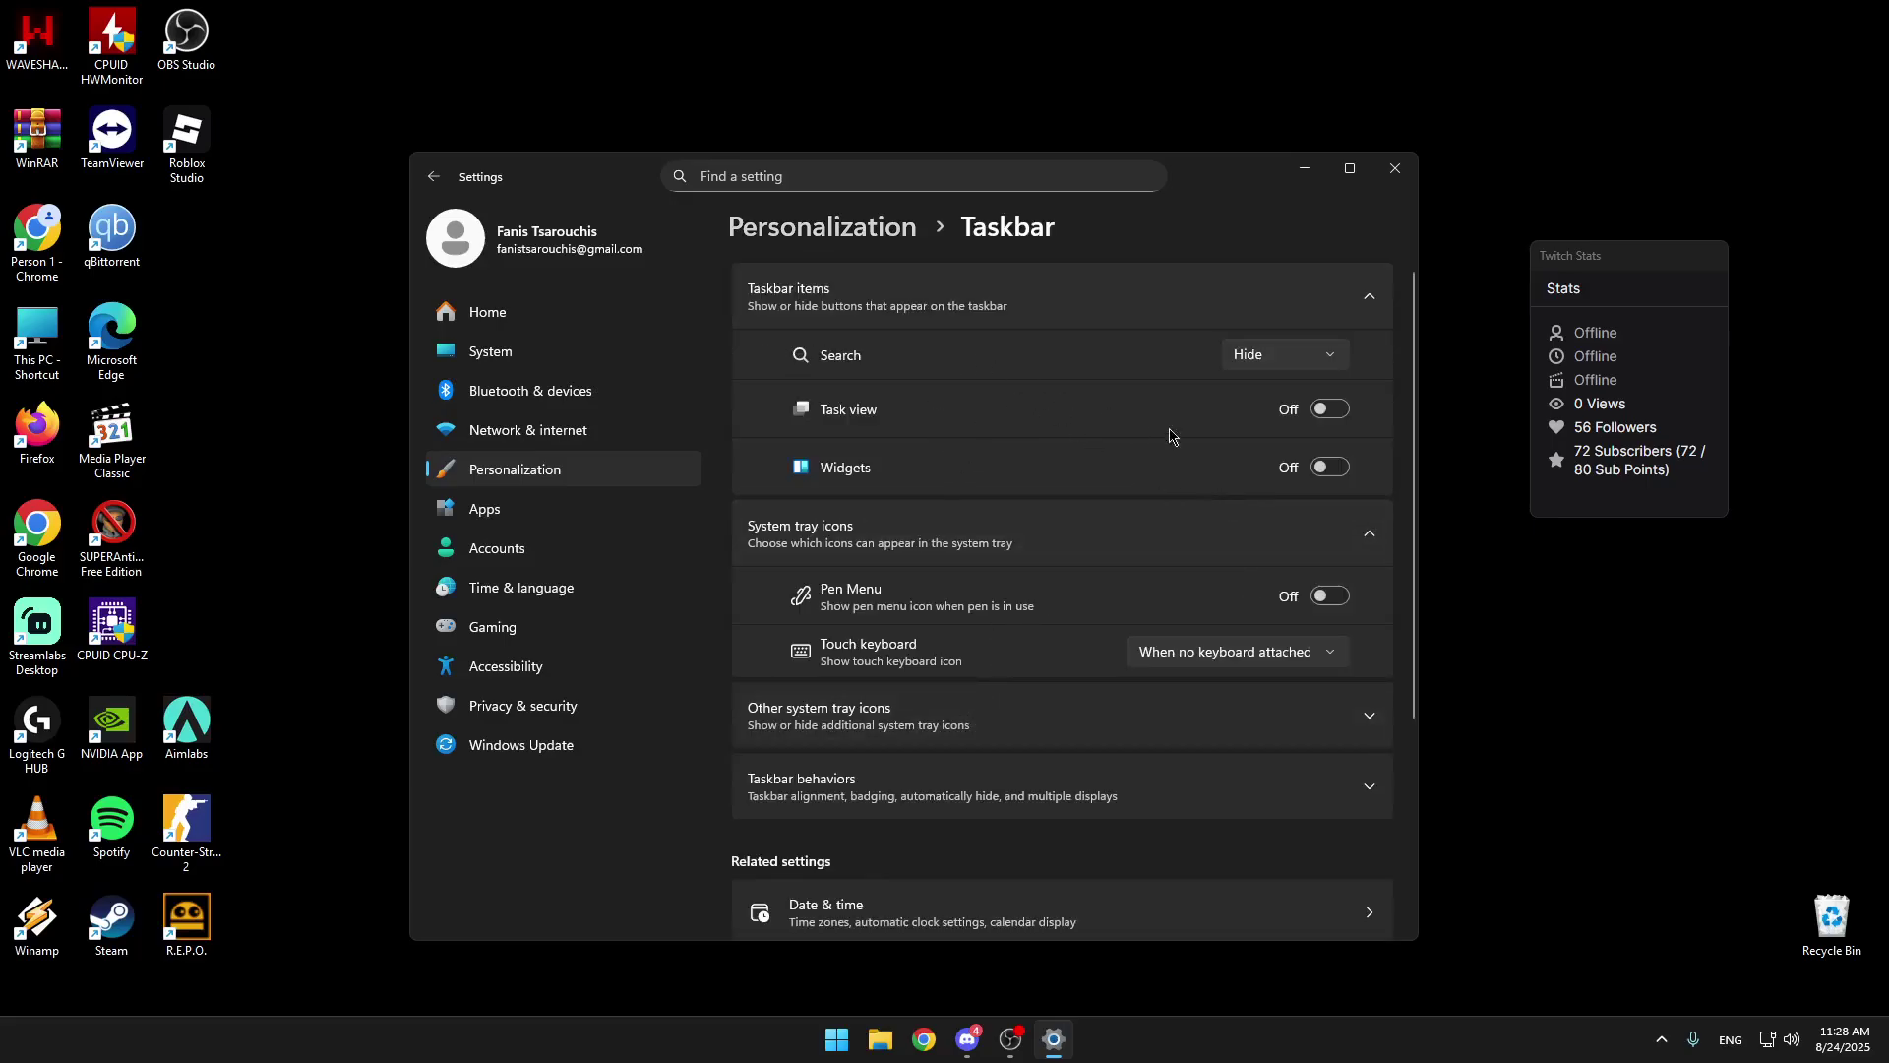
scroll(1194, 587, "down", 3)
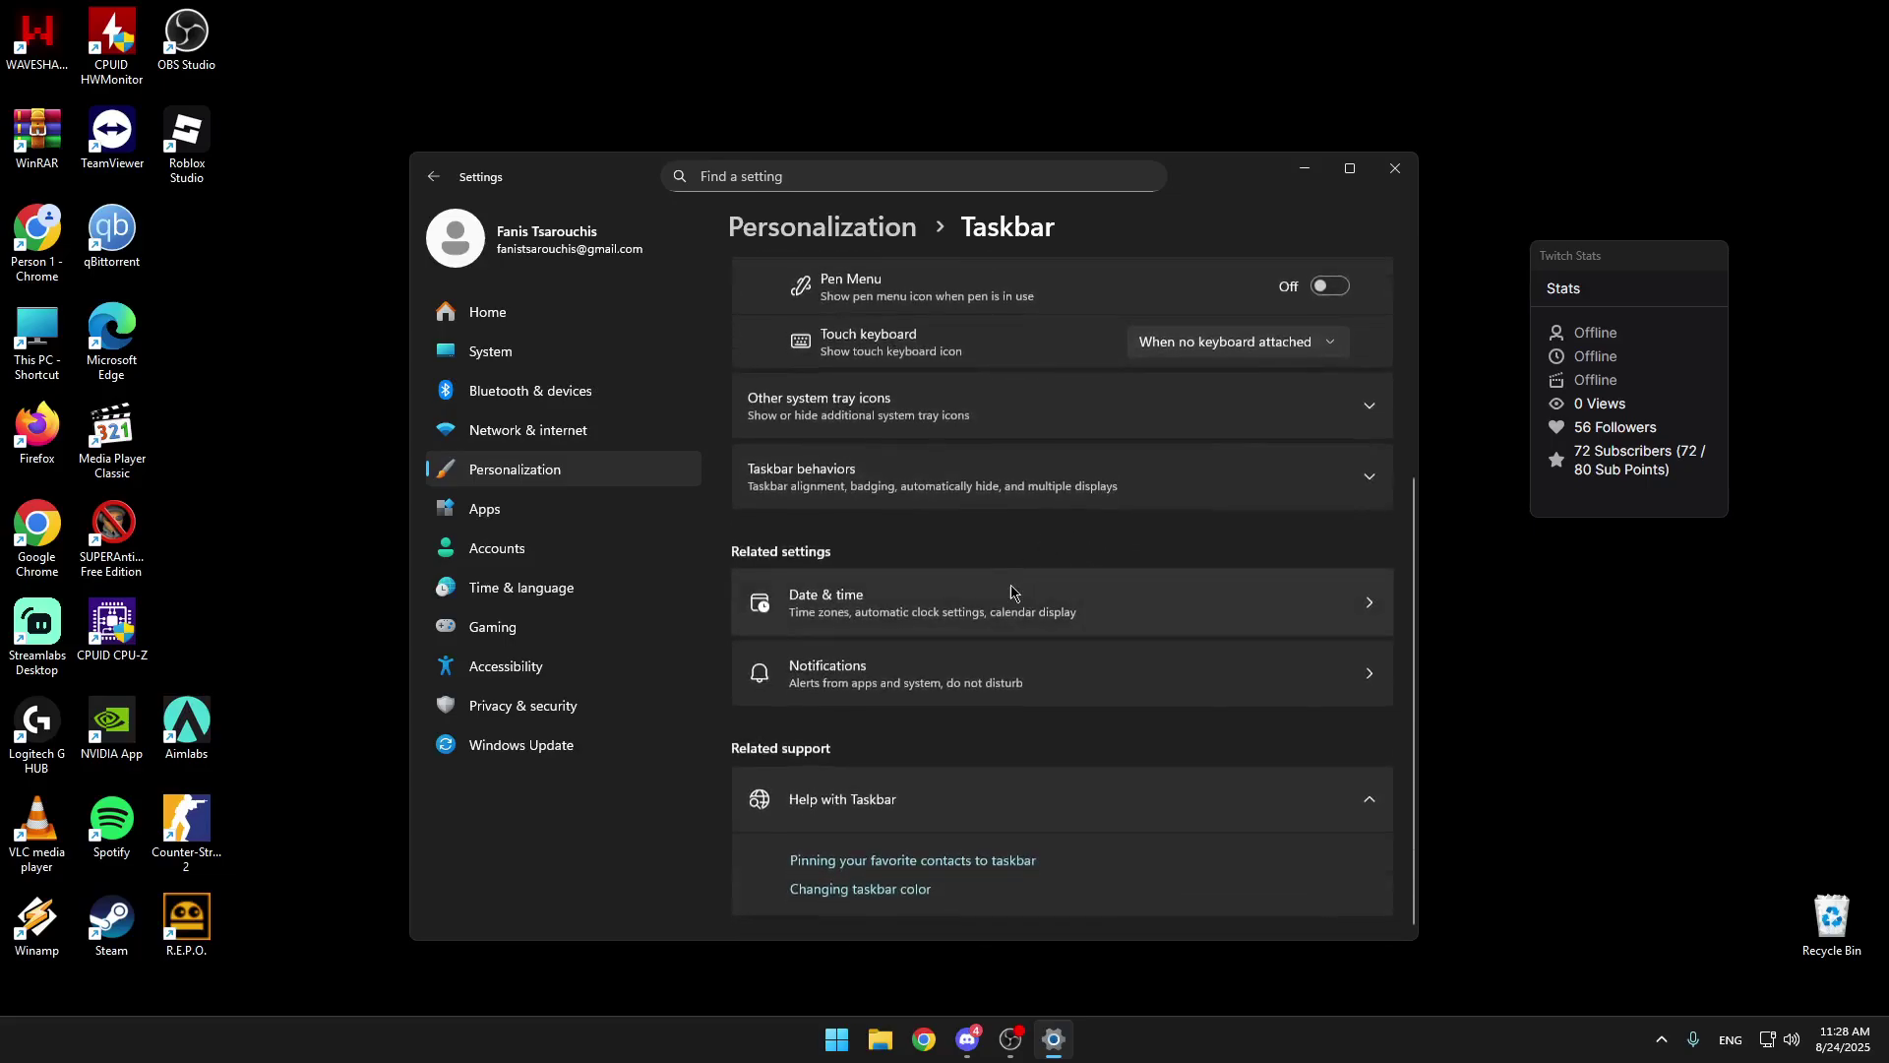
Go to the Windows Update page in Settings.
left_click(573, 738)
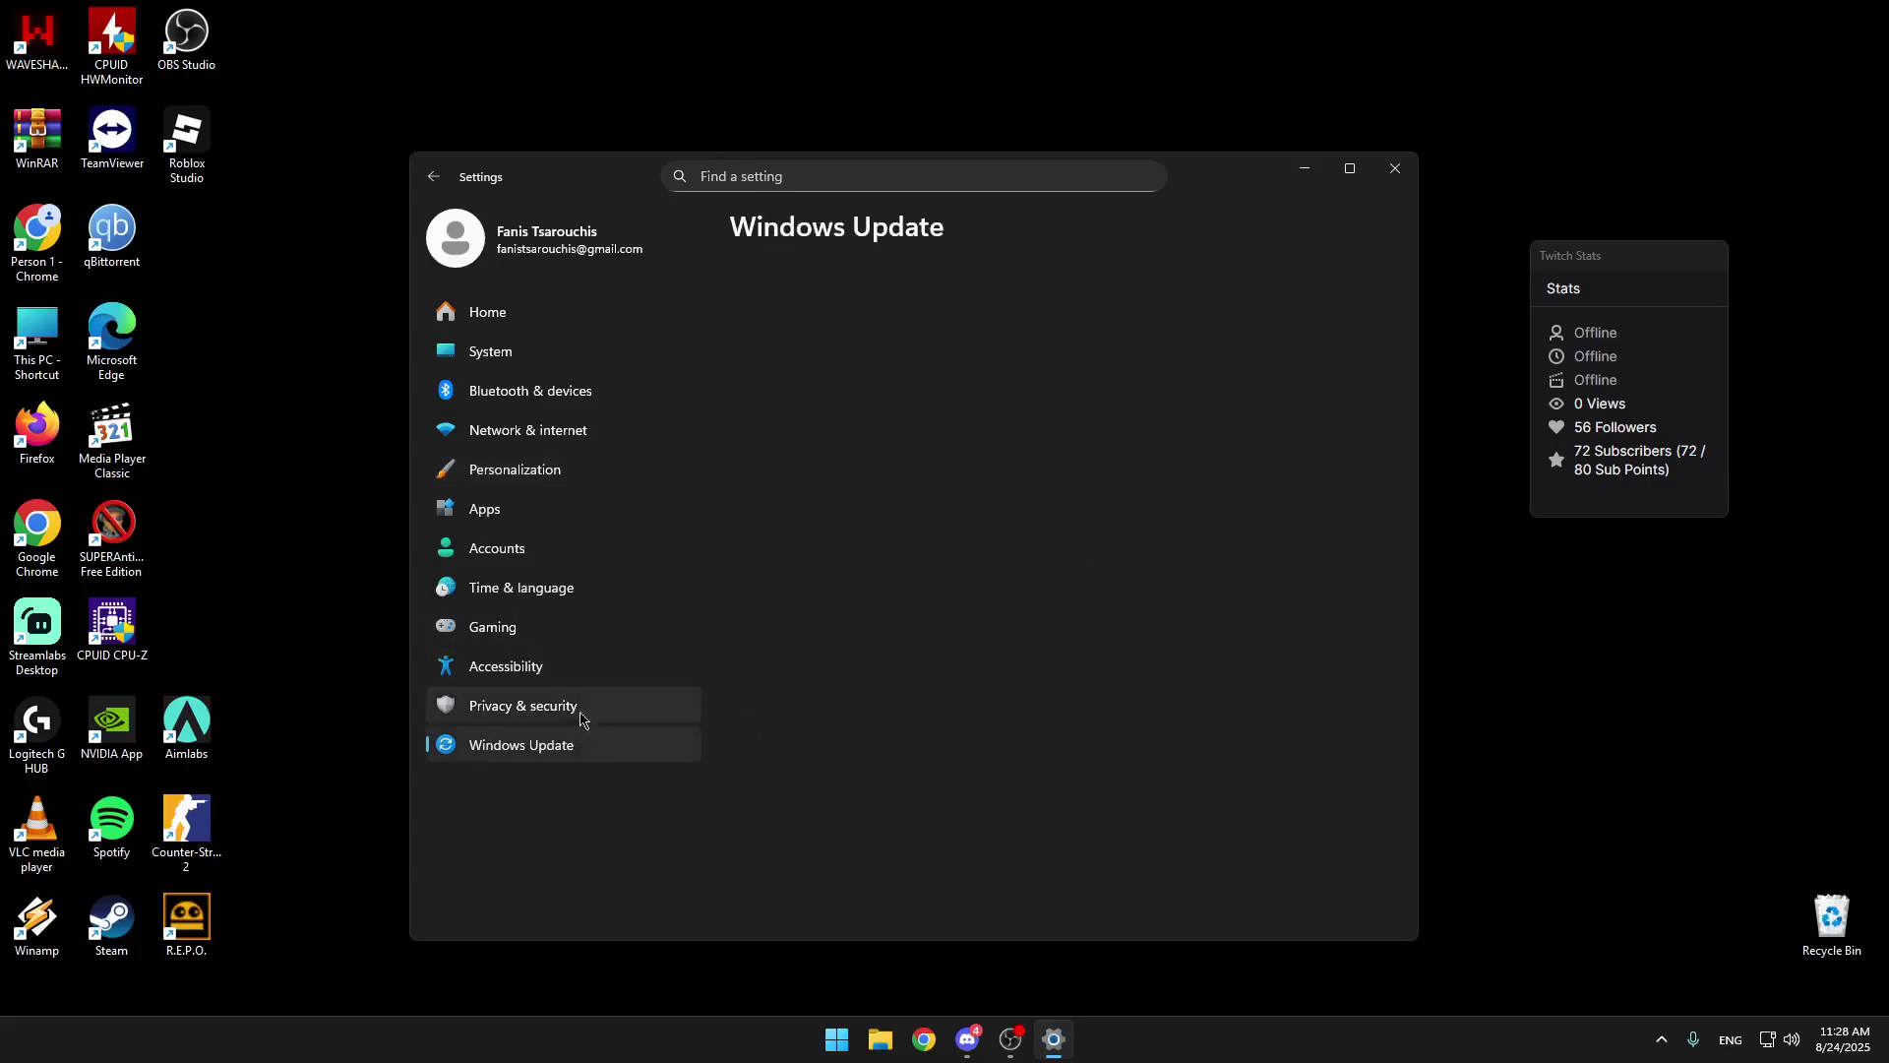